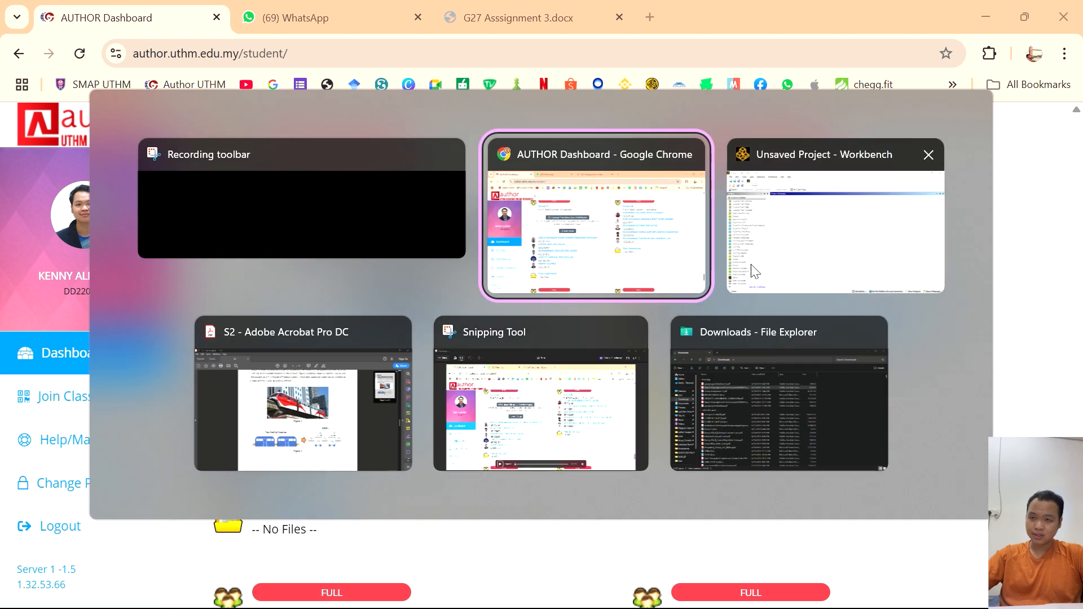
- Switch to the S2 document in Adobe Acrobat and examine Figure 3, the two-degree-of-freedom model of the two central coaches
left_click(283, 384)
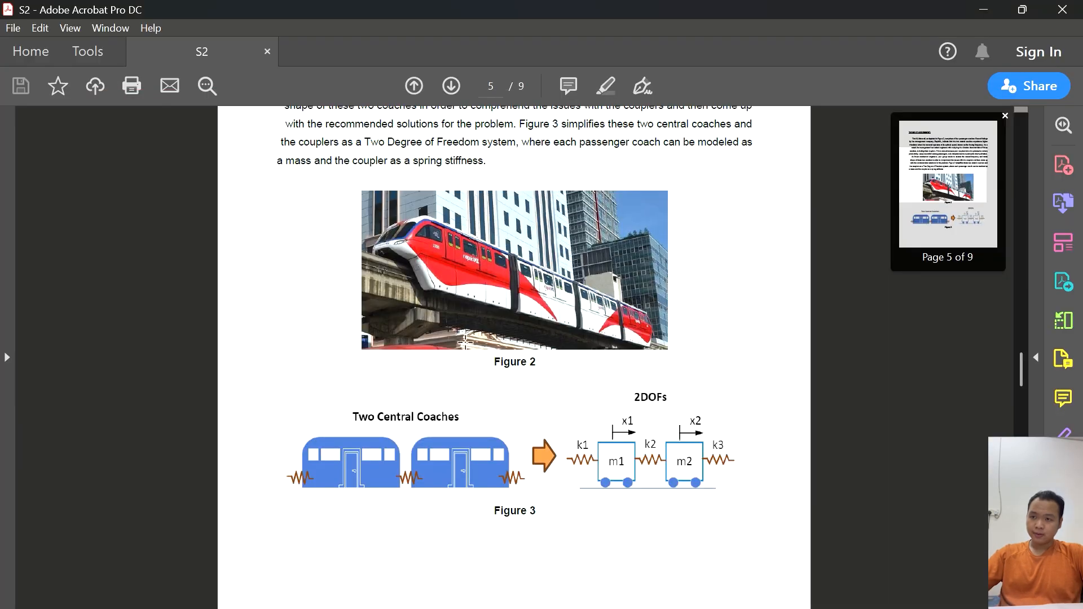
scroll(553, 399, "up", 1)
scroll(555, 402, "down", 1)
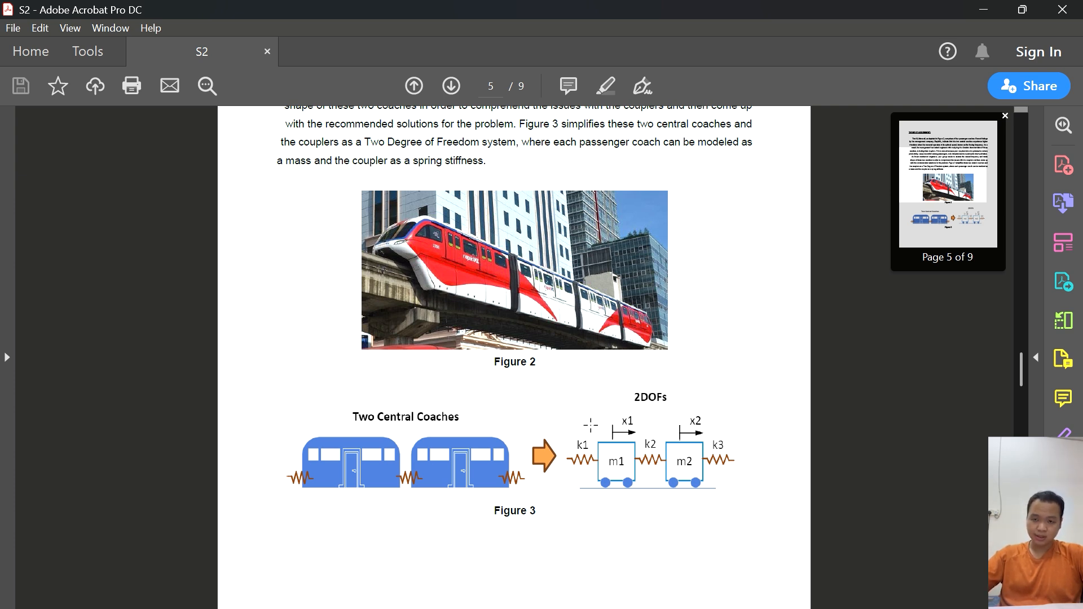
- Switch to Ansys Workbench and add a standalone Modal analysis system to the empty project
key("alt+Tab")
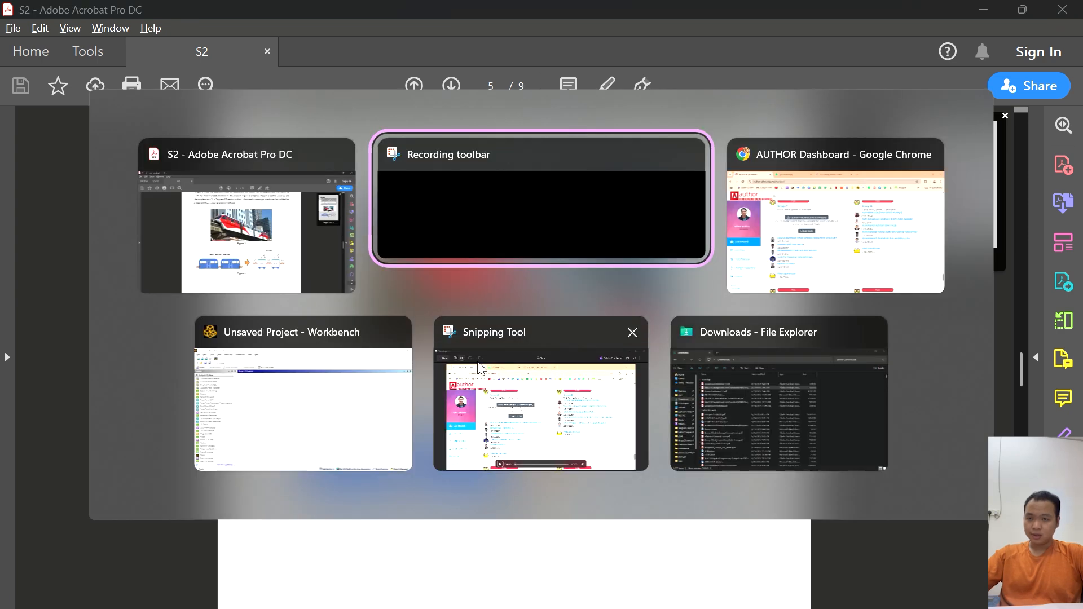
left_click(303, 402)
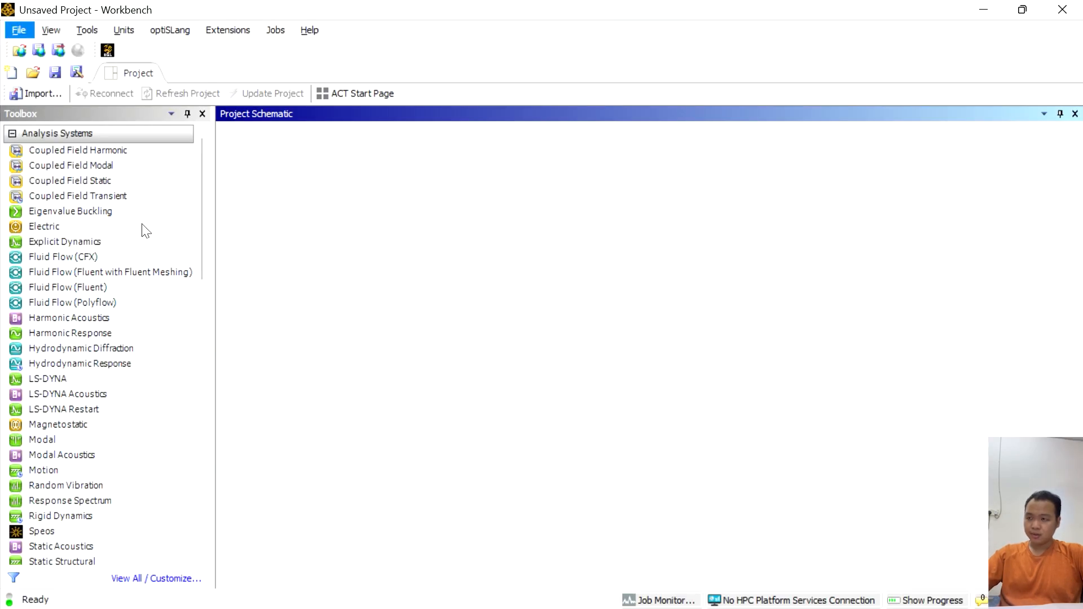
double_click(74, 439)
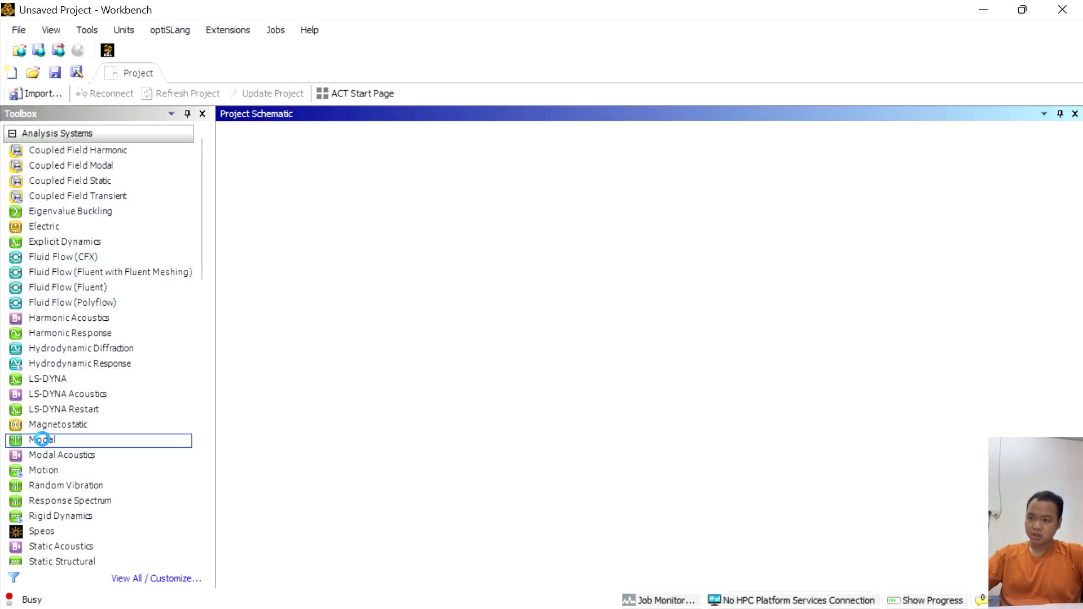
- Open a new DesignModeler geometry for the Modal system's Geometry component
left_click(320, 221)
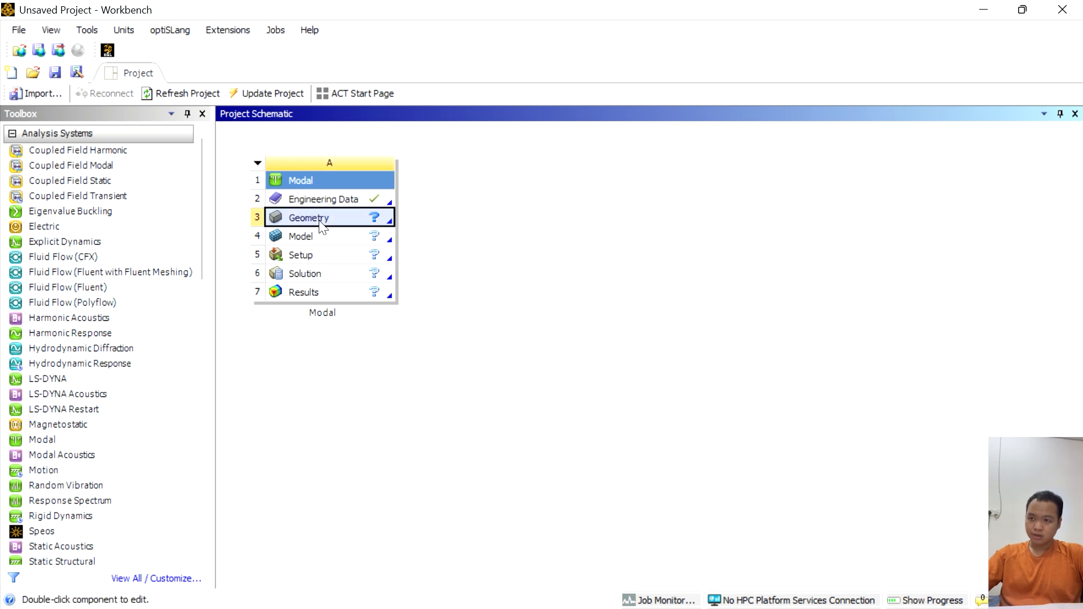
right_click(321, 223)
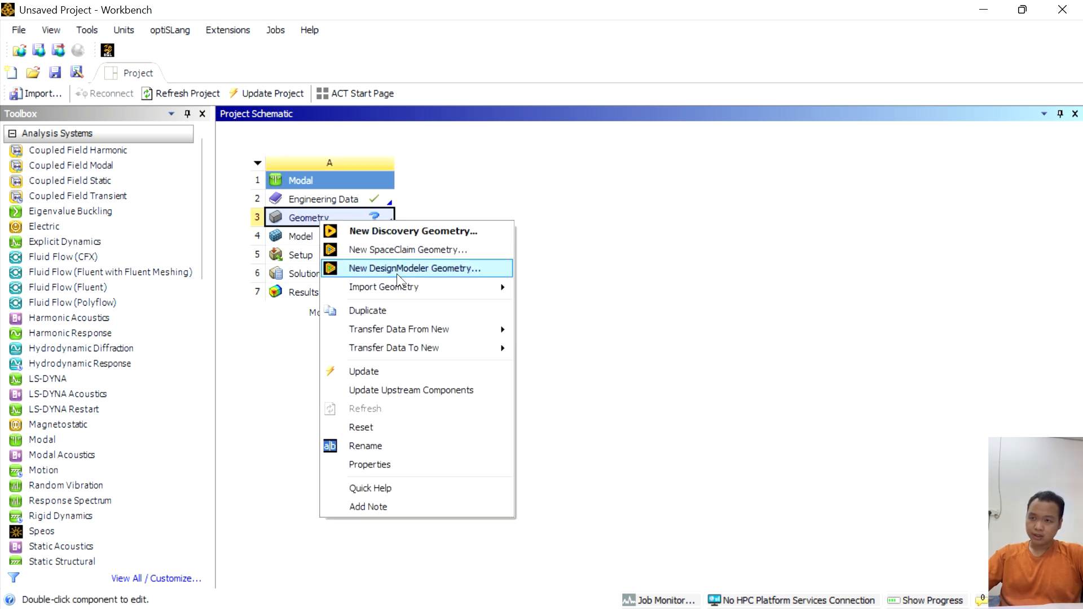
left_click(397, 268)
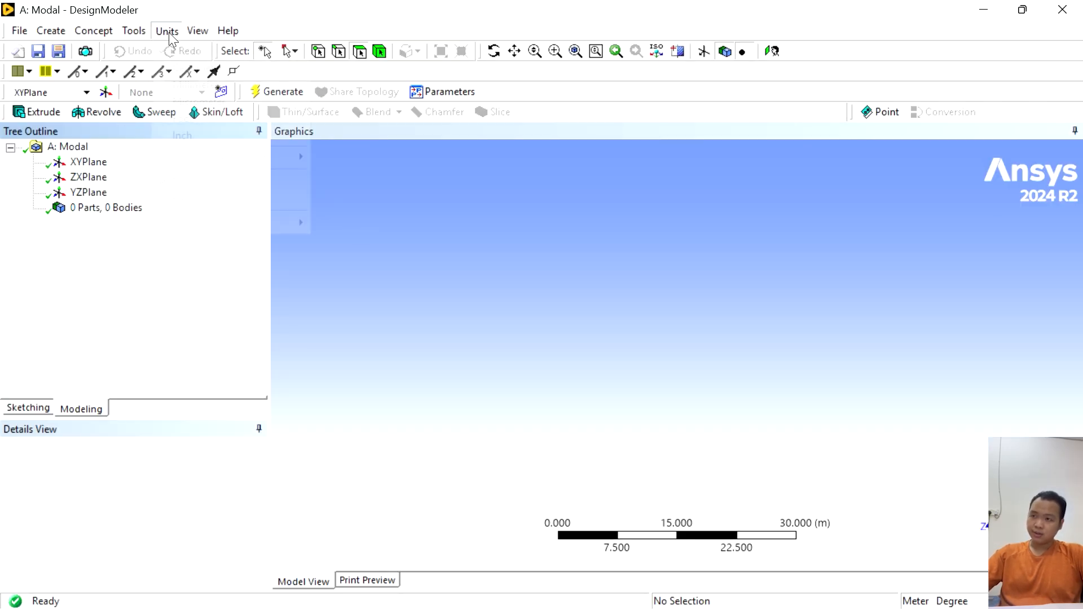
- Set the length unit to millimetres and create a new sketch on XYPlane, looking straight at the plane
left_click(167, 30)
left_click(201, 86)
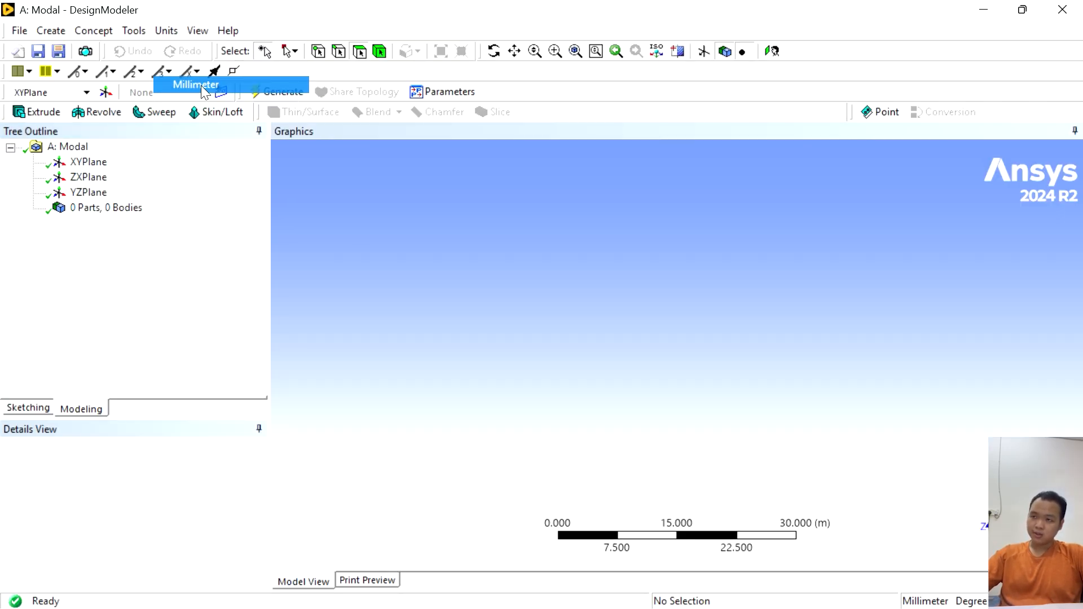
left_click(89, 161)
left_click(772, 52)
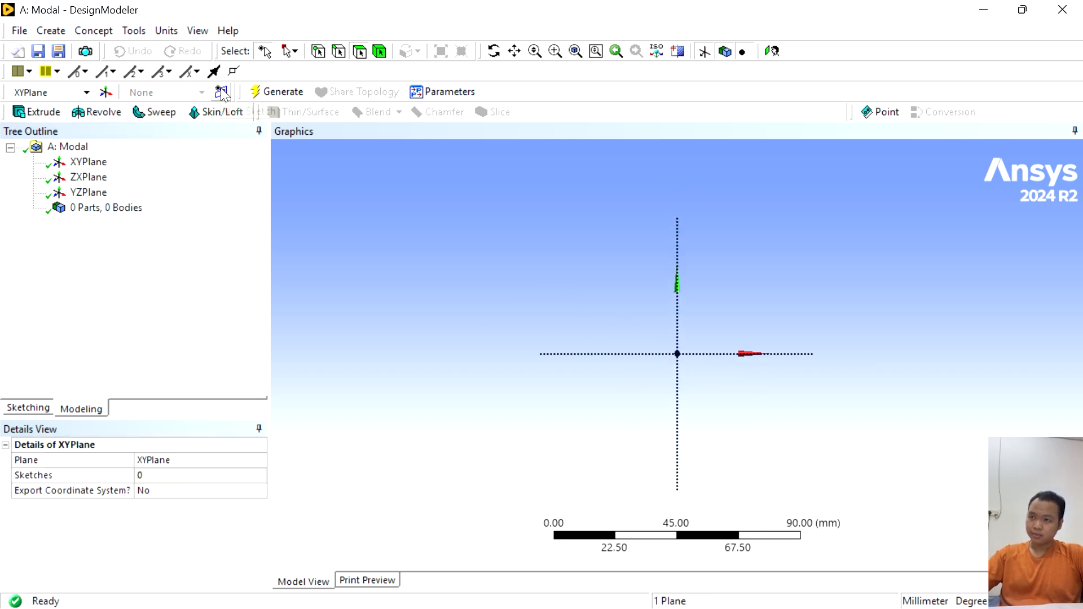
left_click(222, 93)
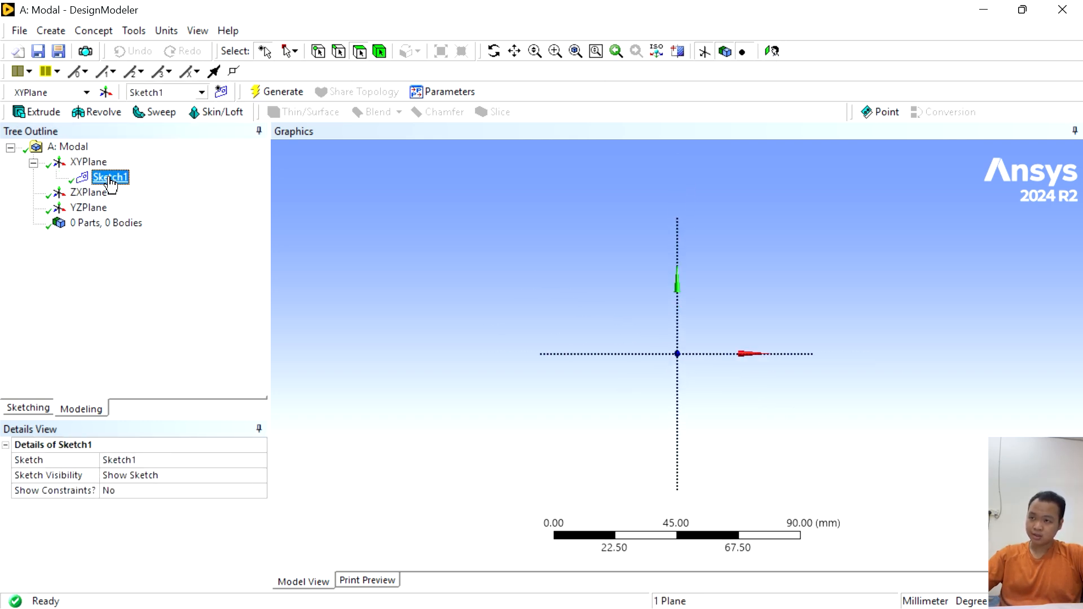
- Sketch a rectangle around the origin in Sketch1, about 69 mm wide and 57 mm high
left_click(110, 178)
left_click(18, 409)
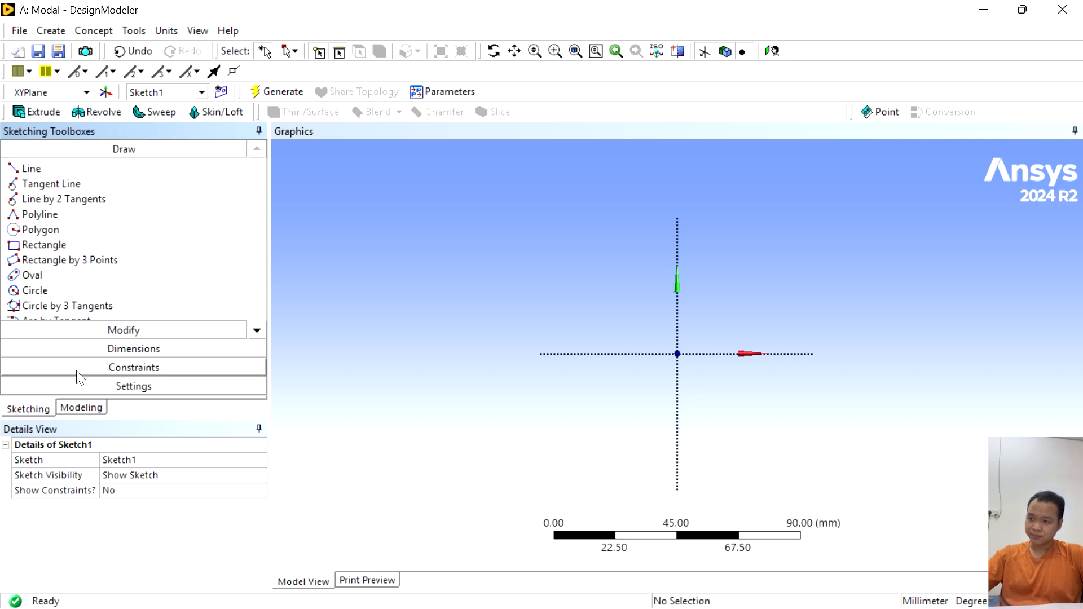
left_click(45, 246)
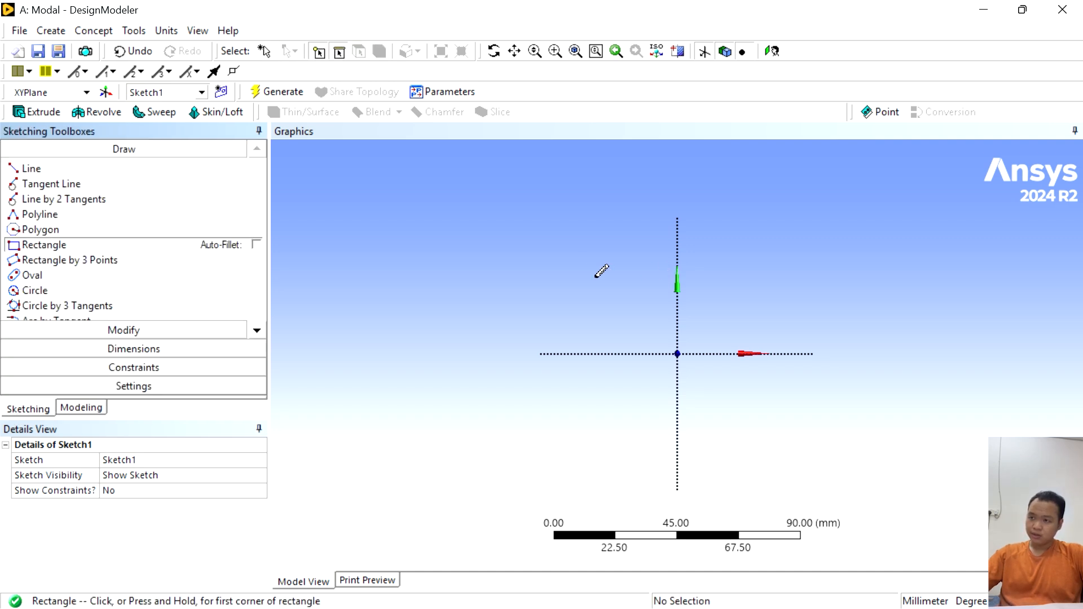
mouse_move(584, 278)
left_mouse_down()
mouse_move(752, 378)
mouse_move(772, 434)
left_mouse_up()
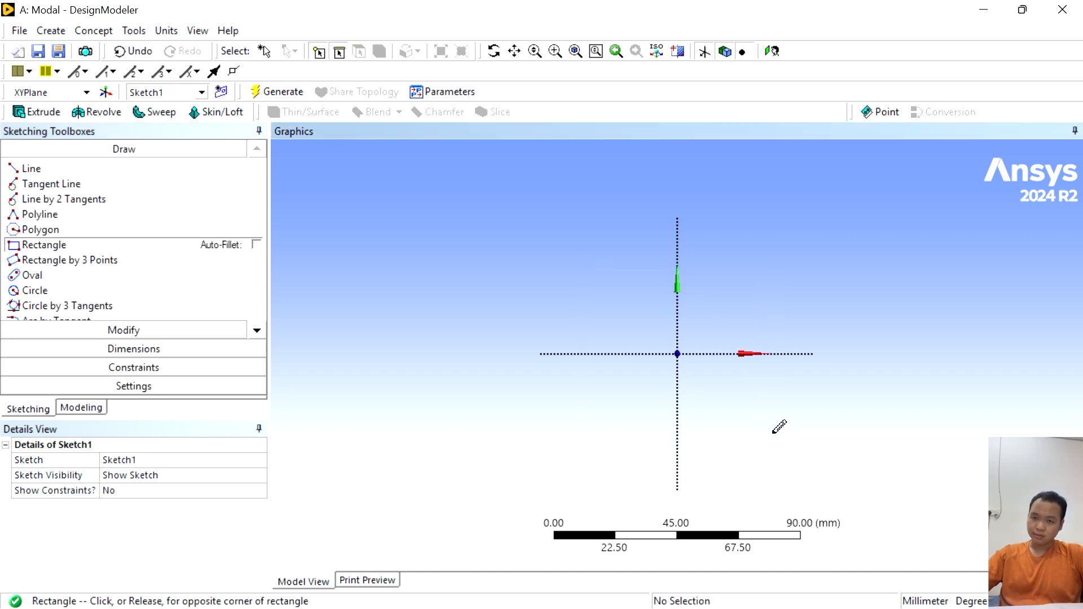
- Use Semi-Automatic dimensioning to dimension the rectangle's height and width and its horizontal and vertical distances from the axes
left_click(98, 348)
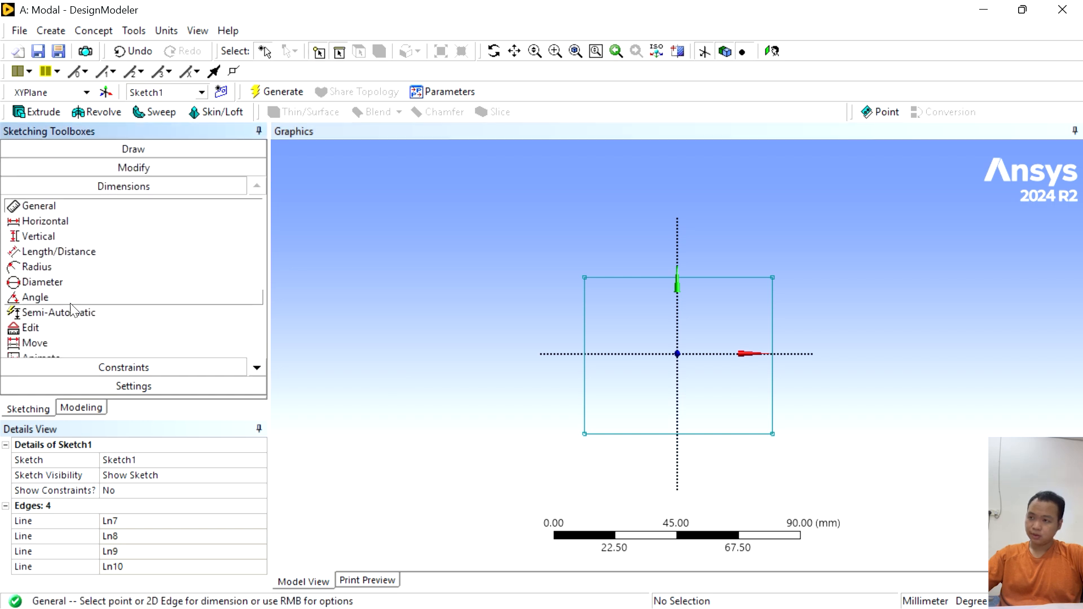
left_click(70, 317)
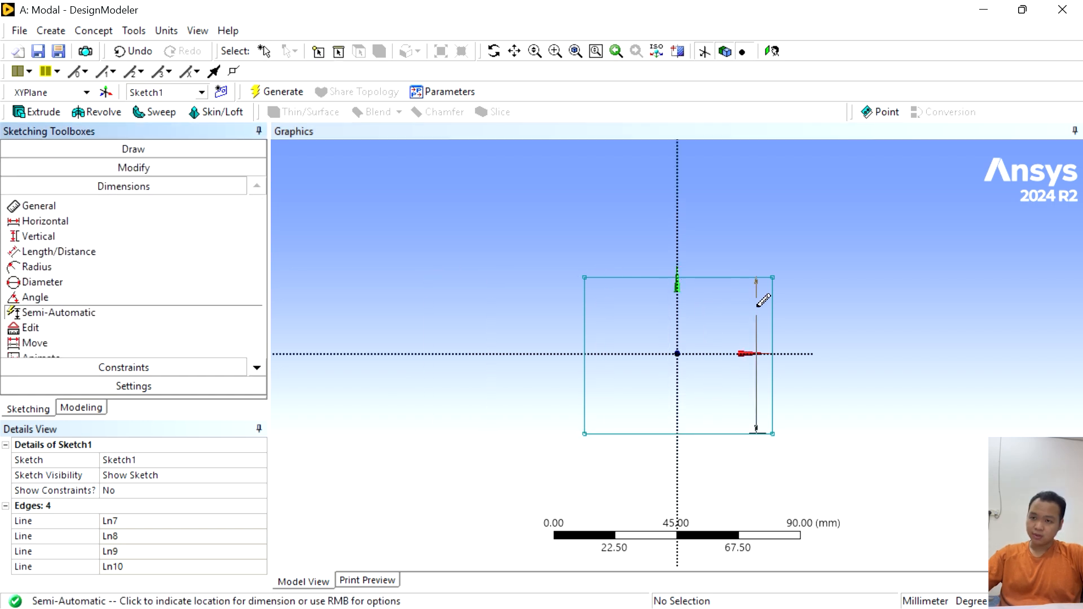
left_click(800, 314)
left_click(736, 248)
left_click(715, 448)
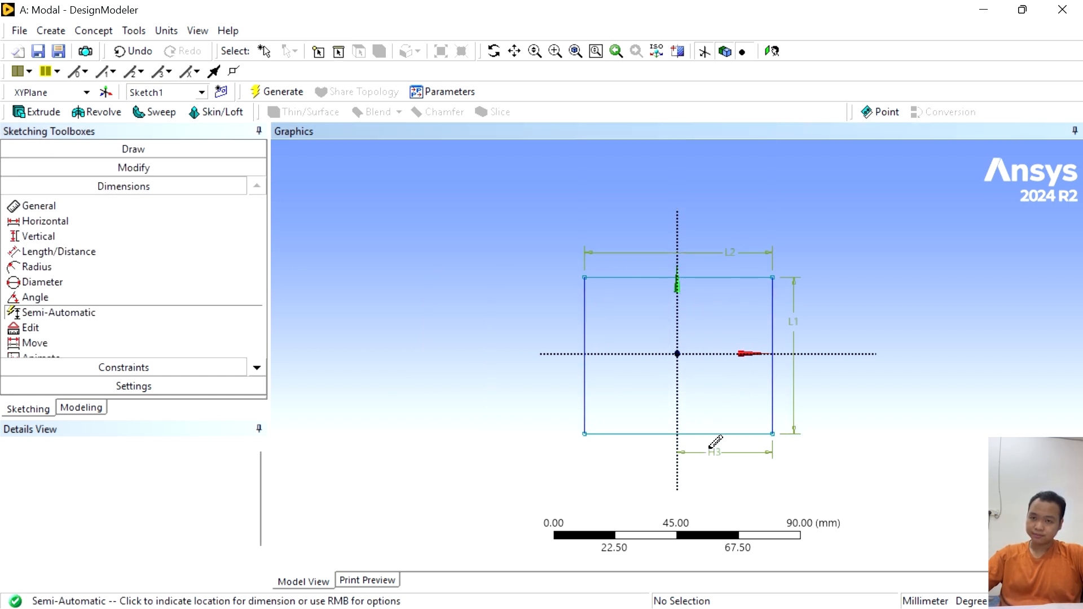
left_click(570, 387)
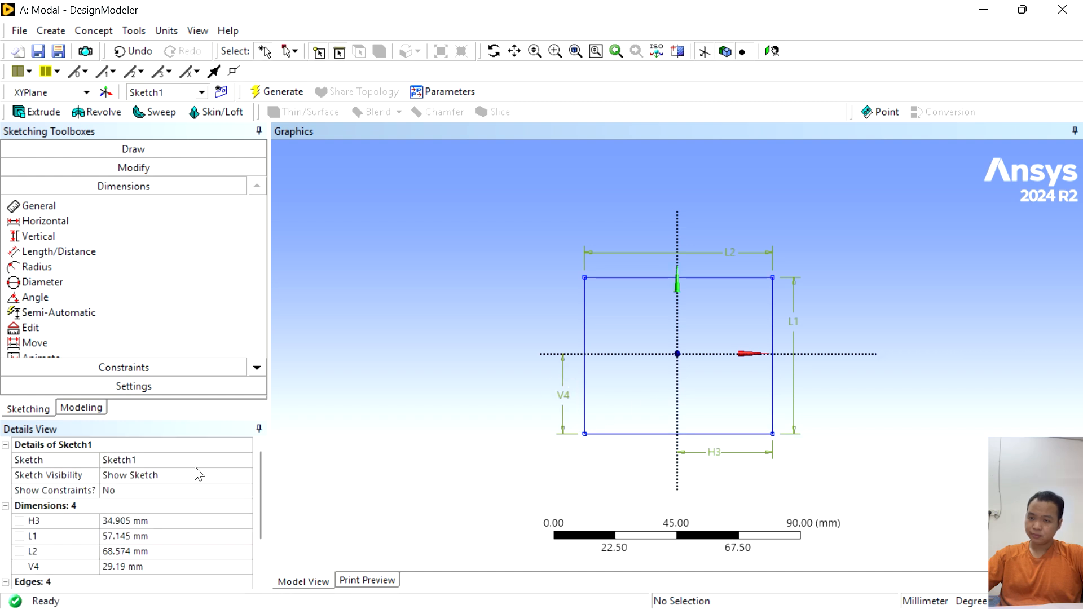
- Set both the rectangle's height (L1) and width (L2) to 108.404 mm
left_click(129, 535)
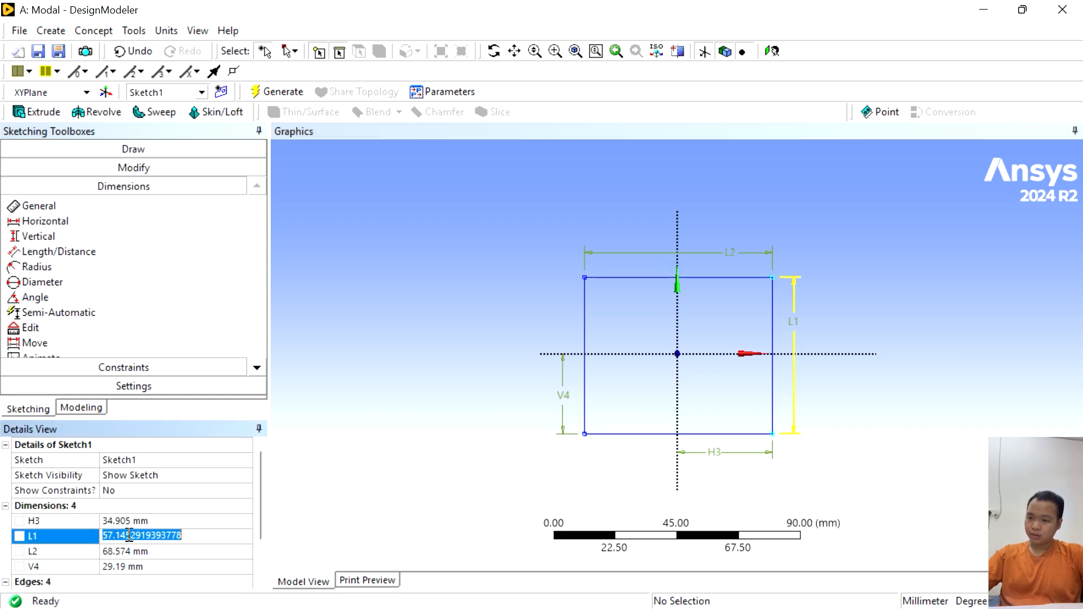
type("10")
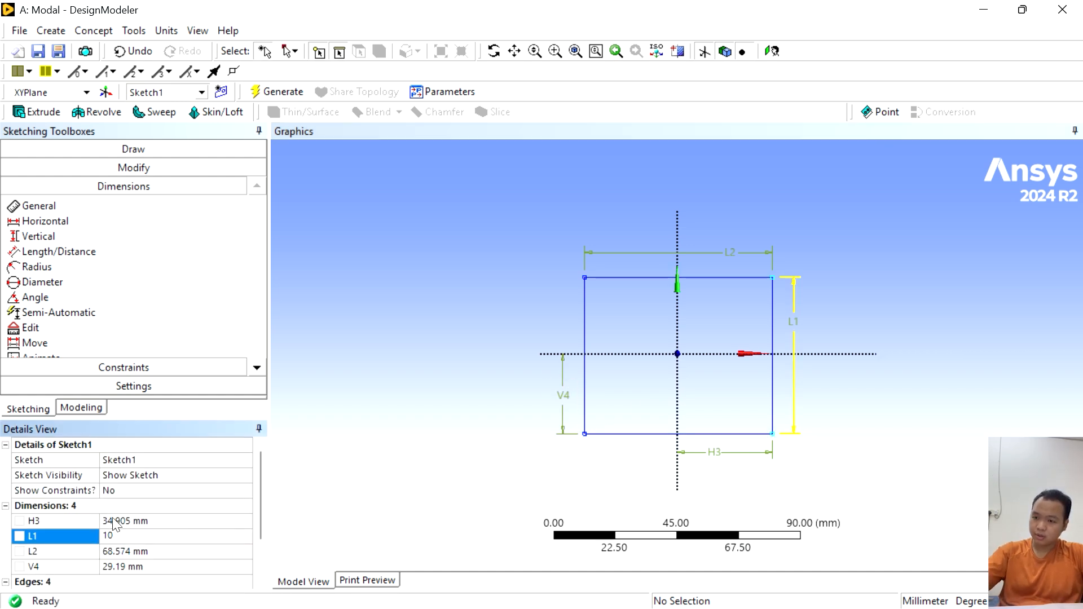
type("8.404")
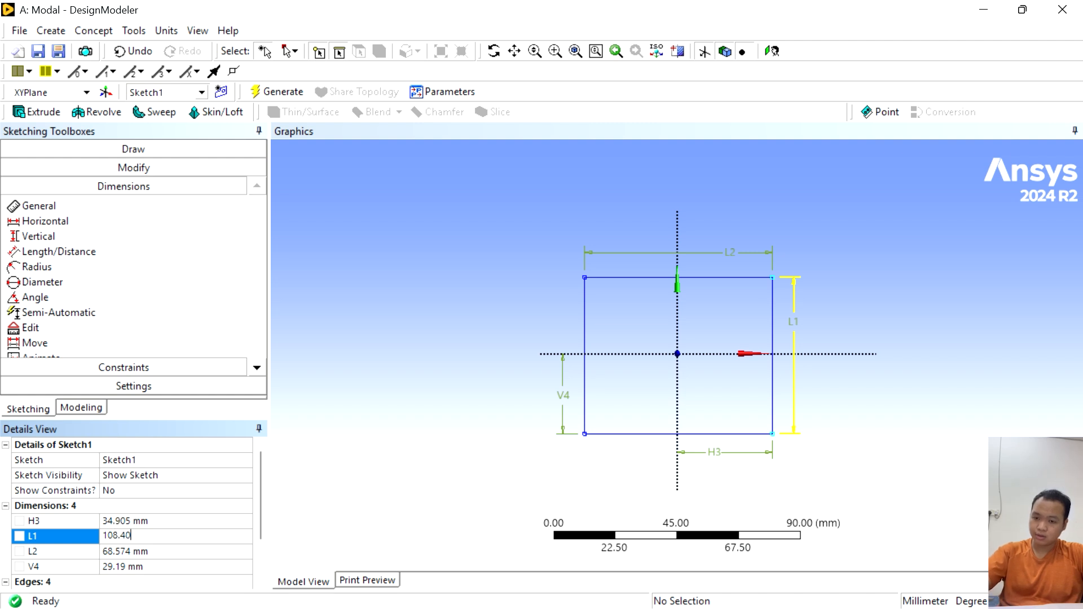
double_click(129, 530)
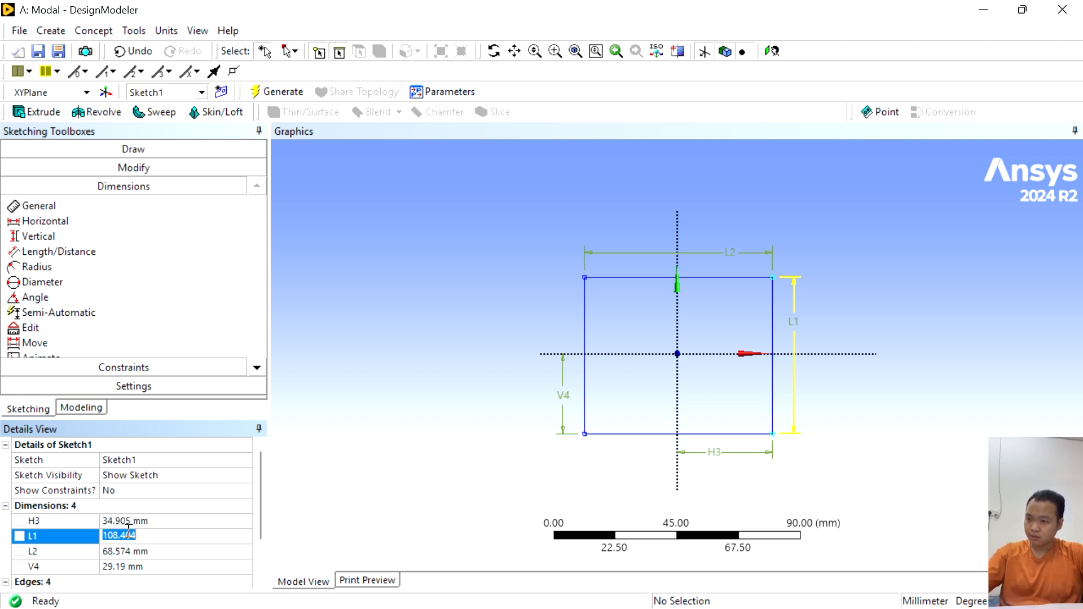
key("ctrl+c")
left_click(135, 550)
key("ctrl+v")
- Centre the square on the origin by setting its horizontal offset H3 and vertical offset V4 to 54.202 mm
left_click(128, 521)
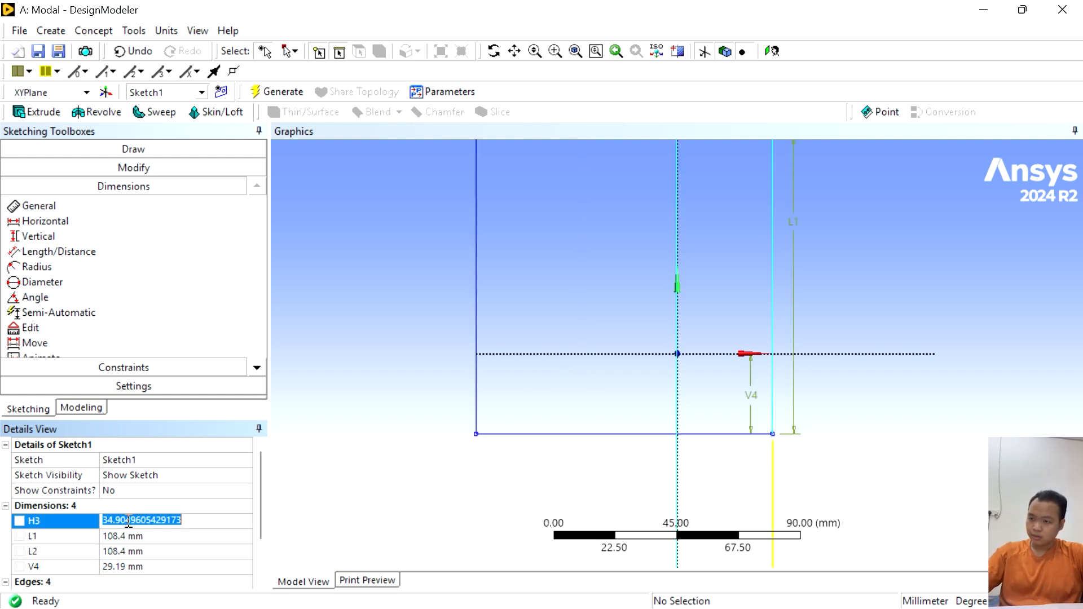
type("54")
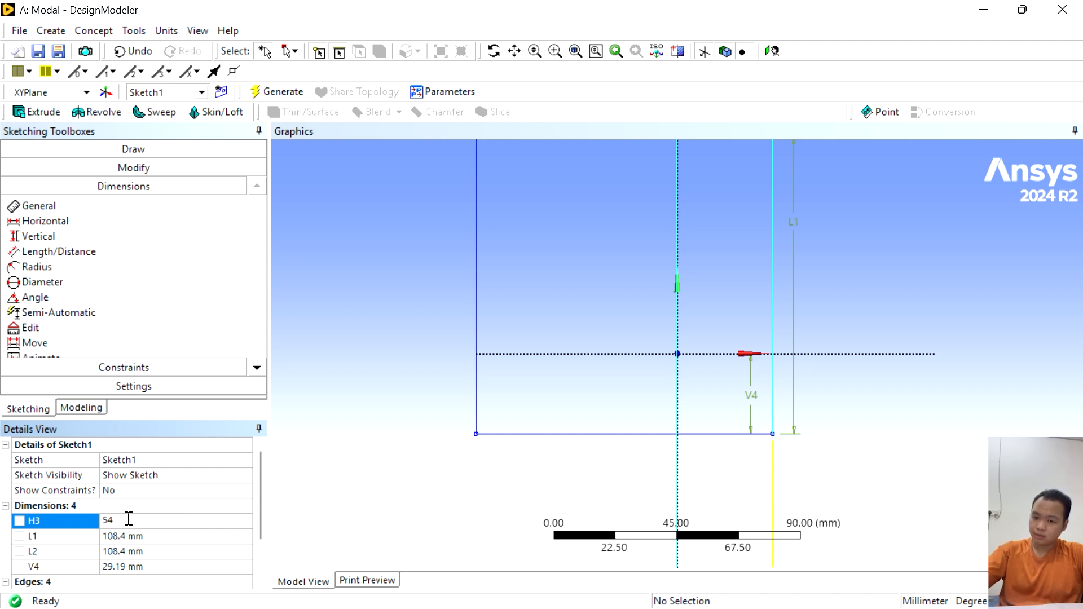
type(".202")
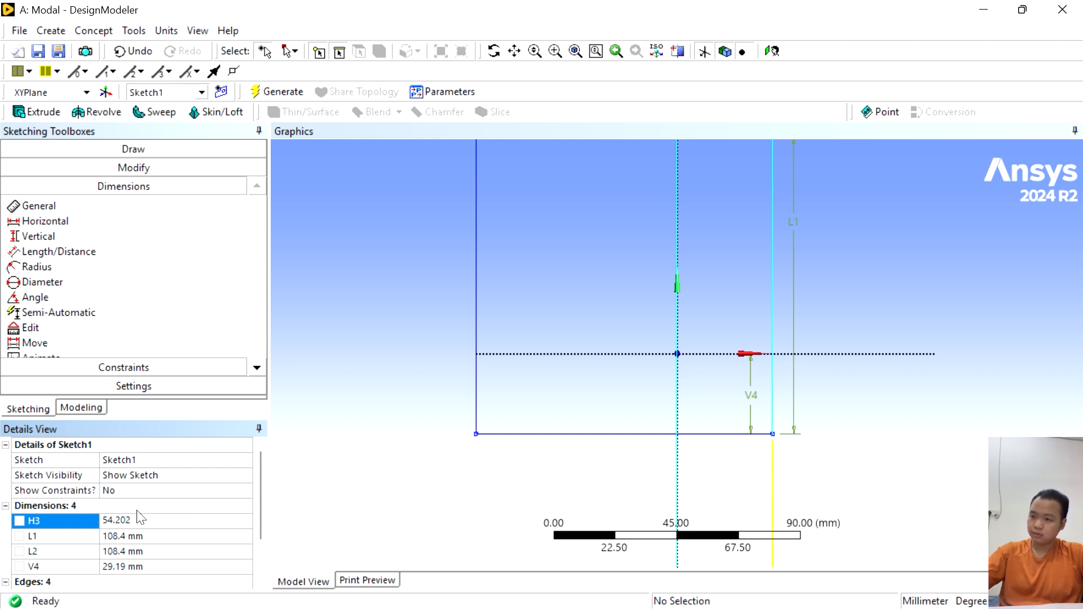
double_click(134, 524)
key("ctrl+c")
left_click(135, 565)
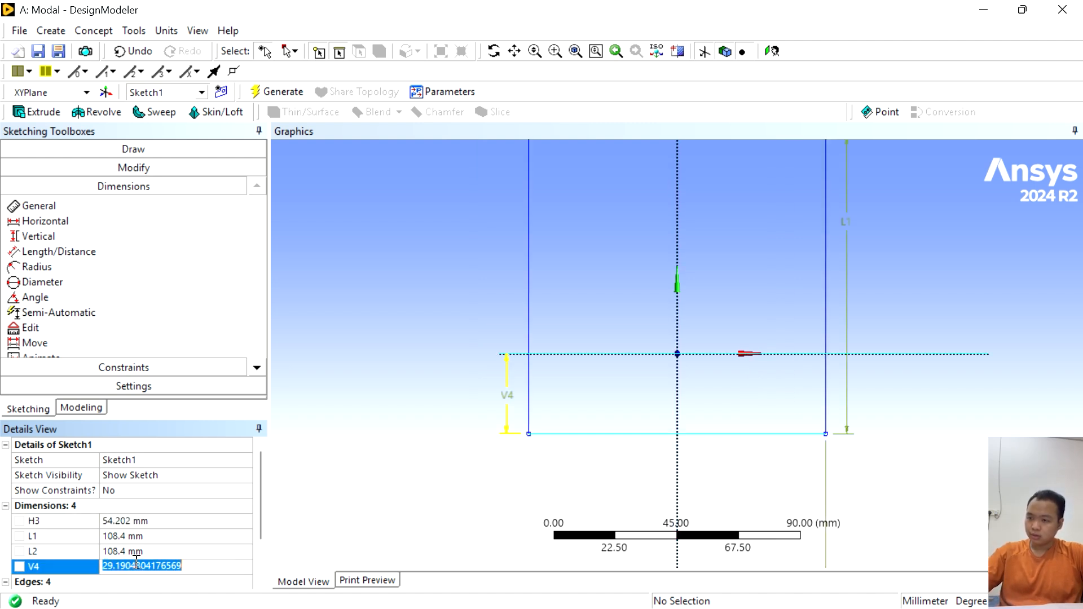
key("ctrl+v")
left_click(403, 477)
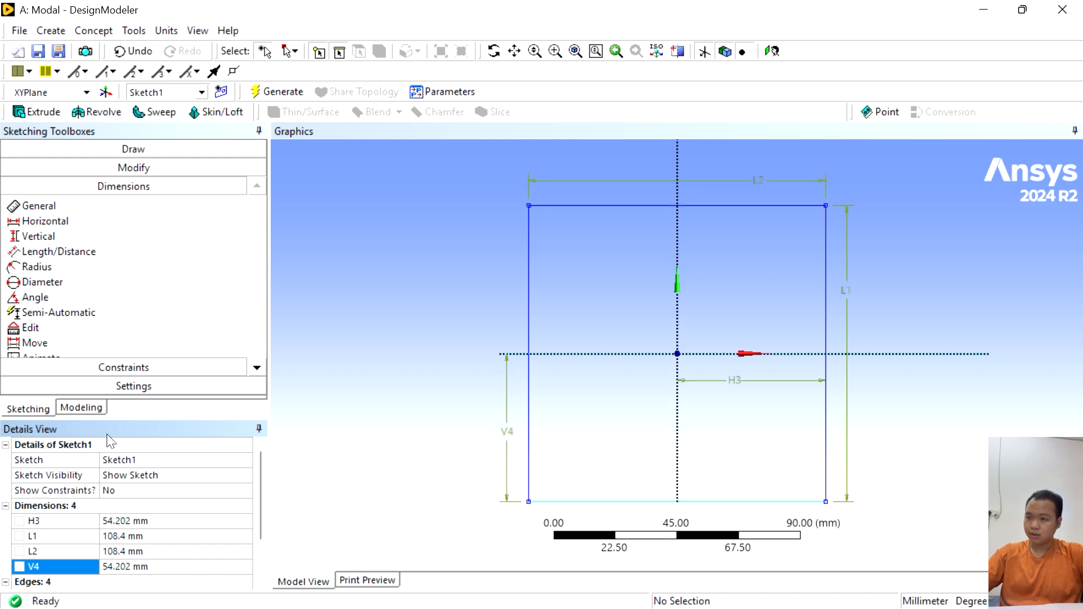
left_click(410, 303)
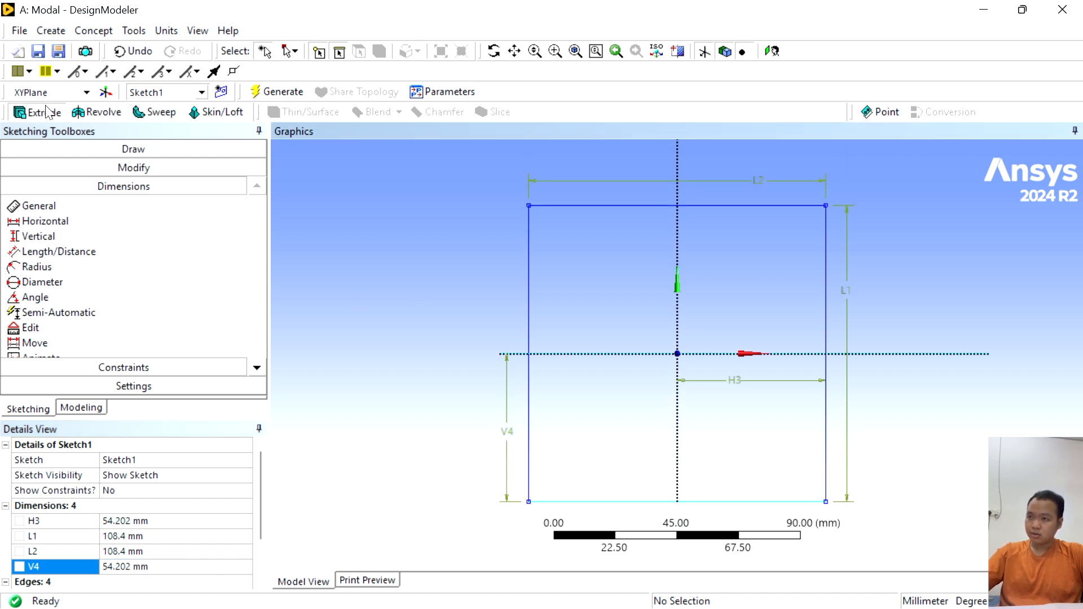
- Extrude Sketch1 in both directions symmetrically with a depth of 54.202 mm and generate the cube
left_click(49, 112)
left_click(125, 522)
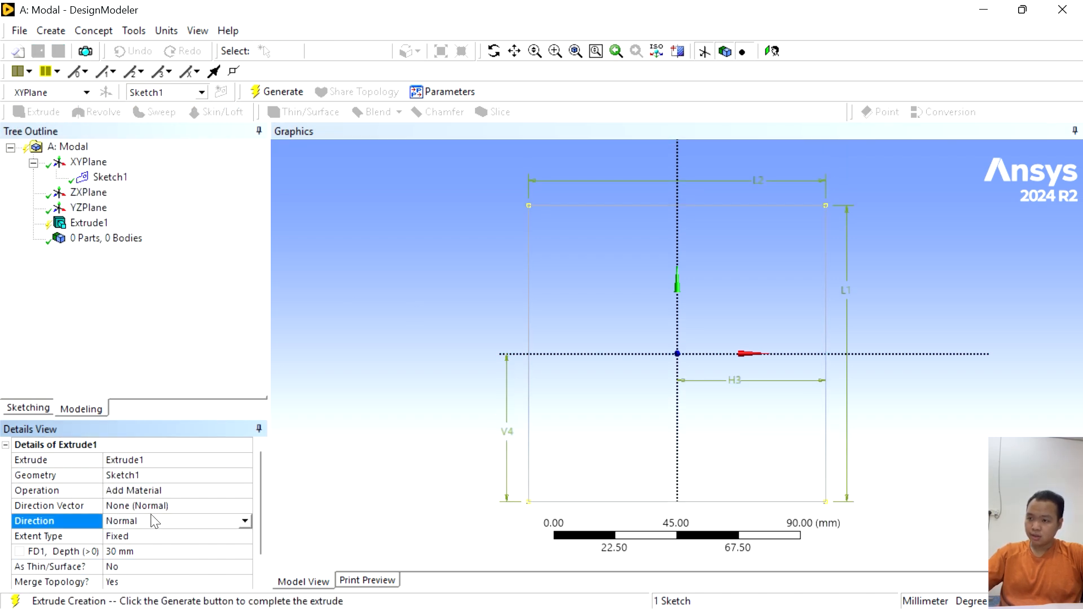
left_click(243, 521)
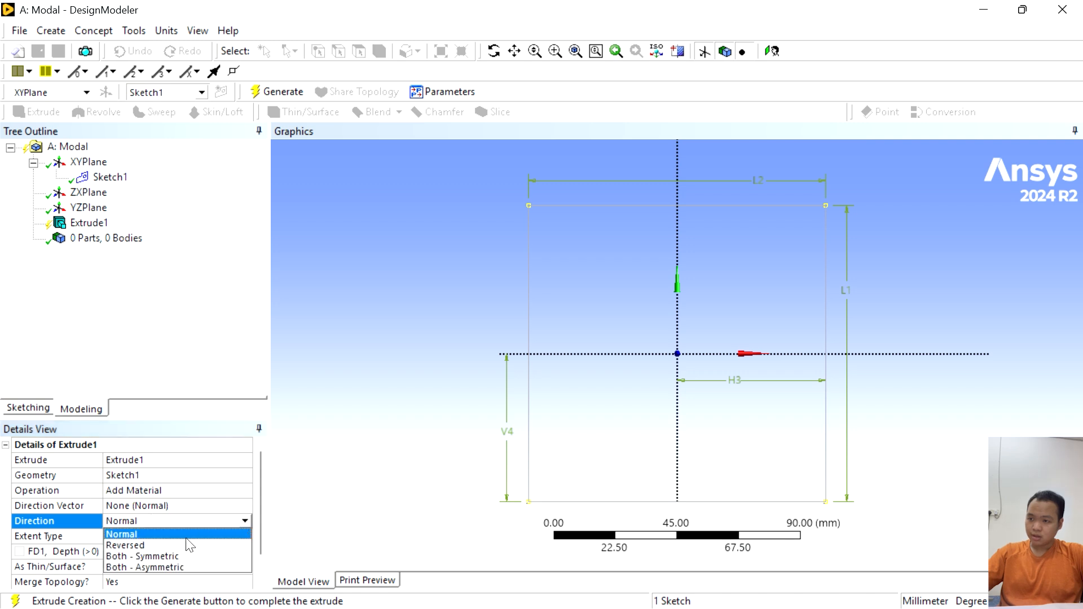
left_click(181, 558)
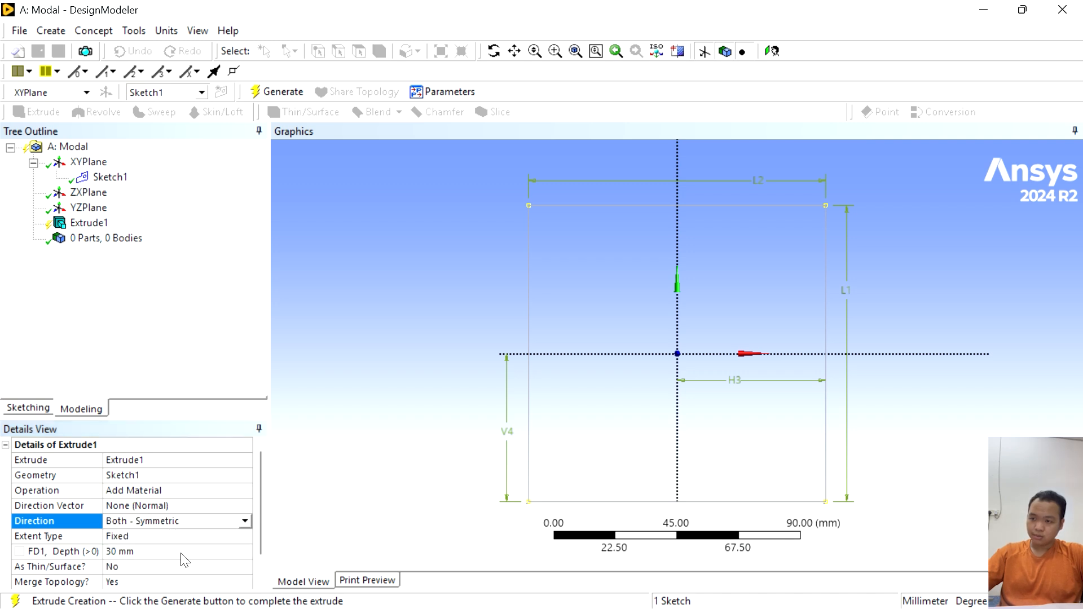
left_click(128, 551)
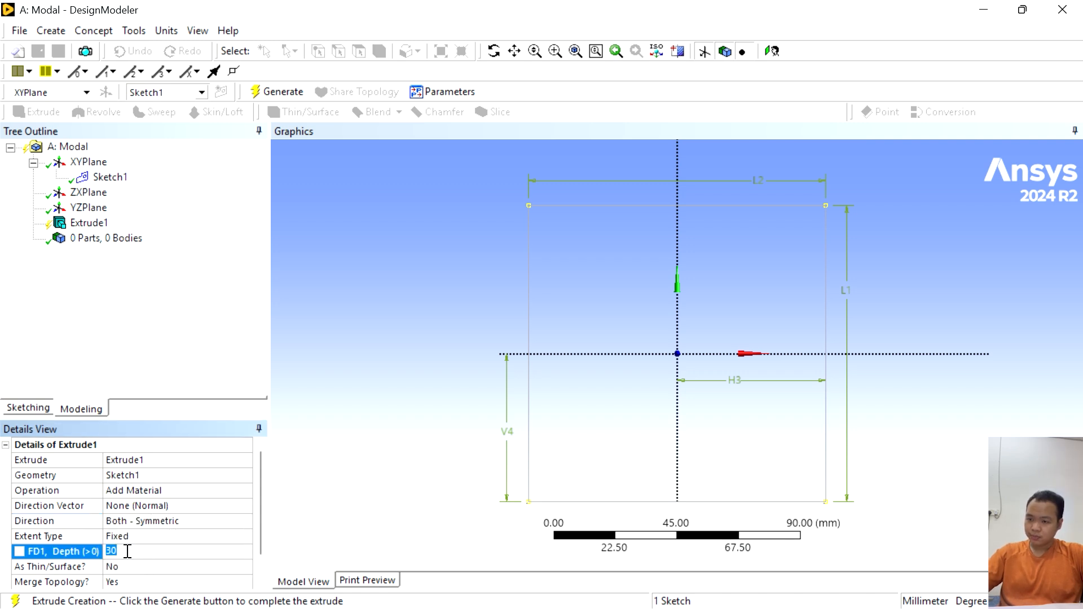
type("54")
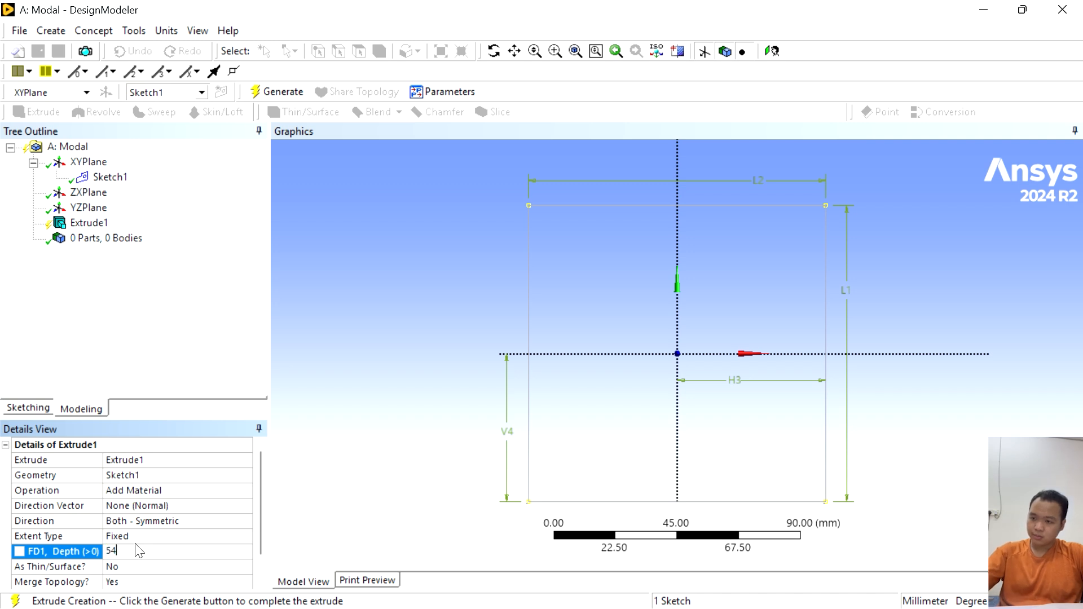
type(".2")
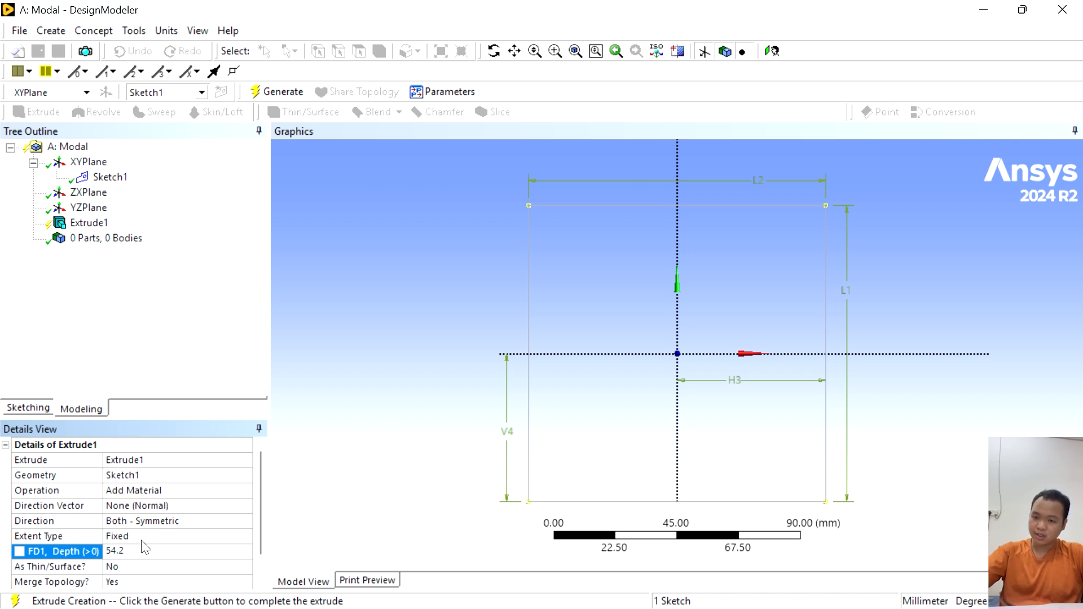
type("02")
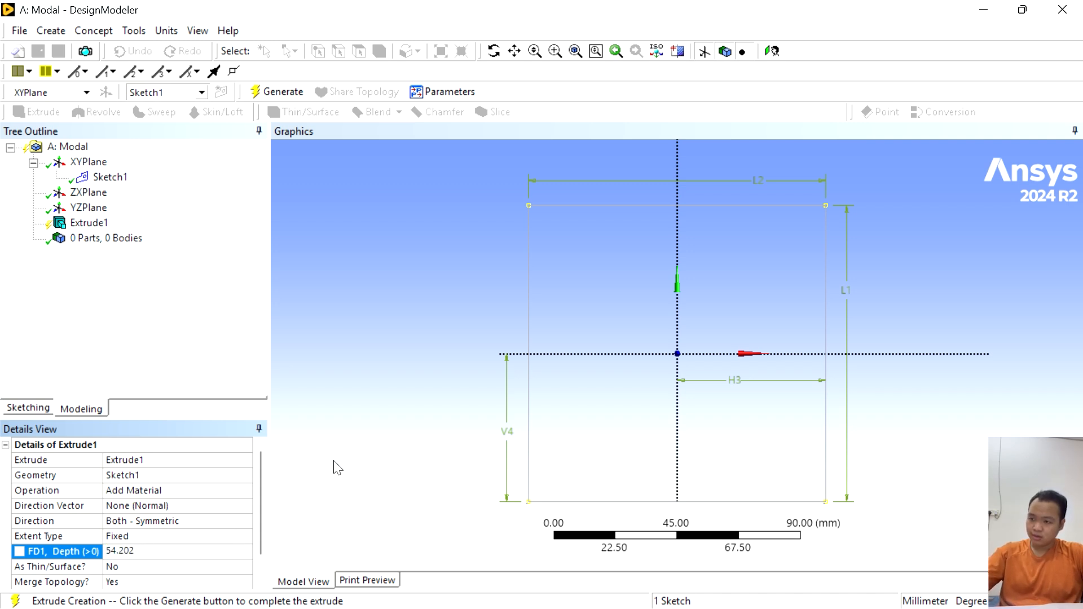
left_click(314, 464)
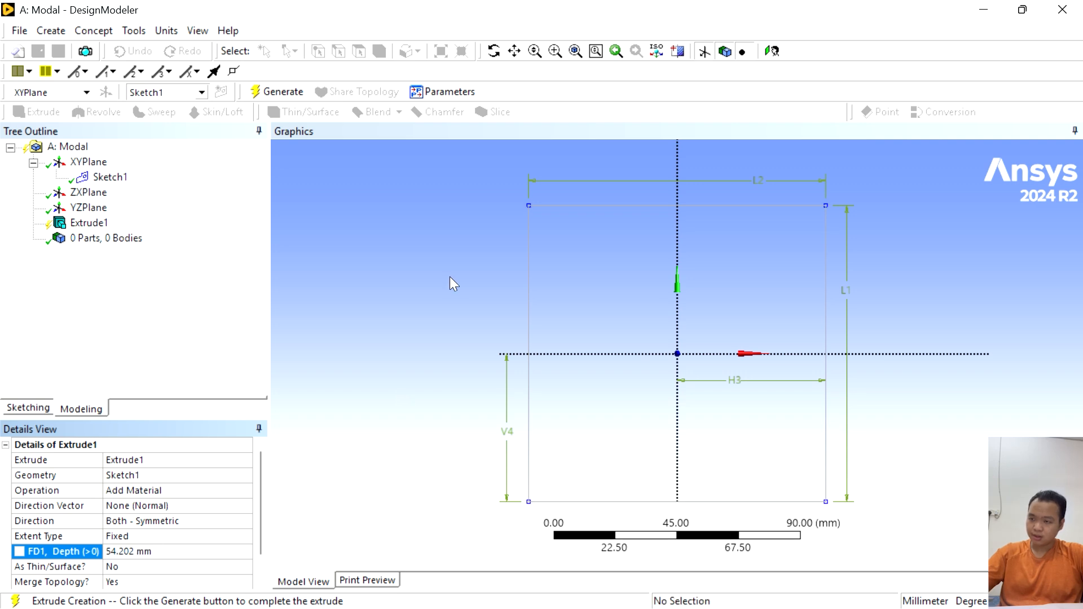
left_click(270, 97)
- Add a second sketch on the XY plane and draw a rectangle about 69 mm wide and 63 mm high beside the cube's right edge, crossing the X axis
mouse_move(802, 367)
middle_mouse_down()
mouse_move(754, 399)
mouse_move(648, 374)
mouse_move(807, 364)
mouse_move(567, 375)
mouse_move(688, 459)
mouse_move(689, 331)
mouse_move(714, 368)
mouse_move(733, 339)
middle_mouse_up()
left_click(771, 51)
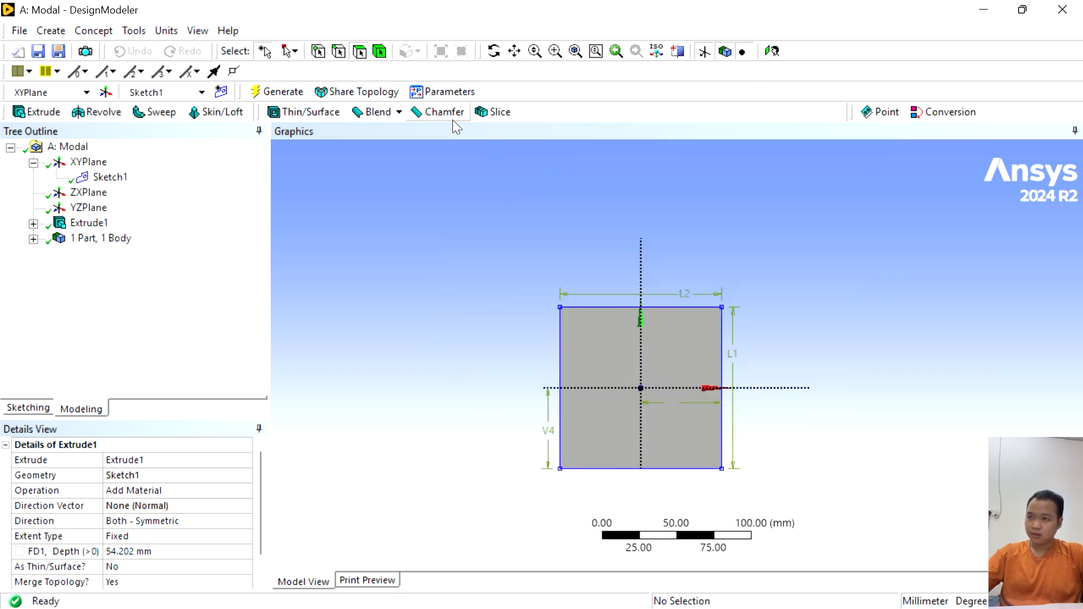
scroll(696, 367, "up", 2)
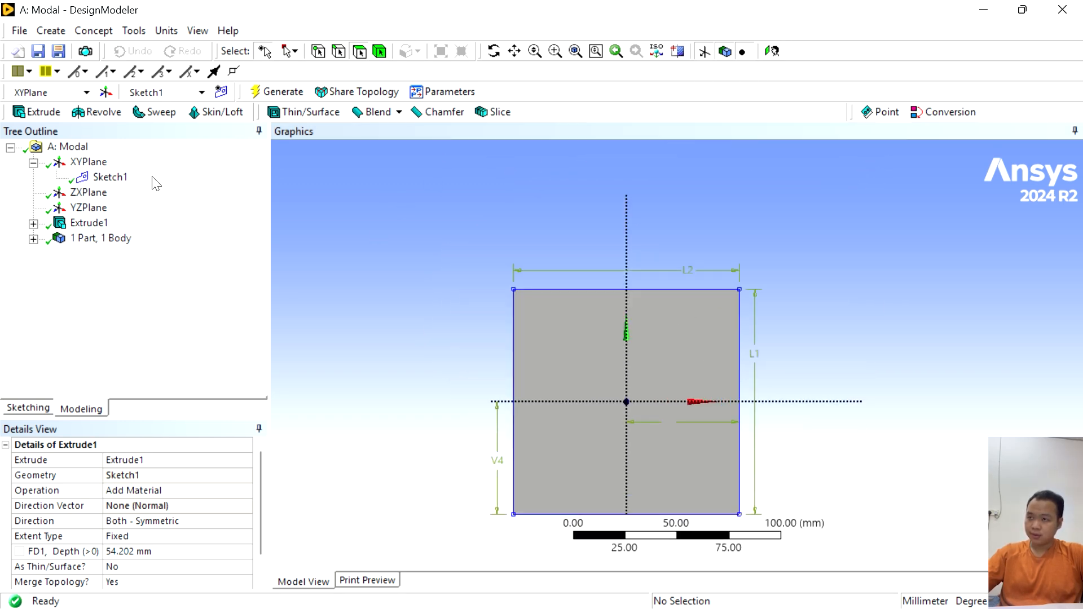
left_click(222, 93)
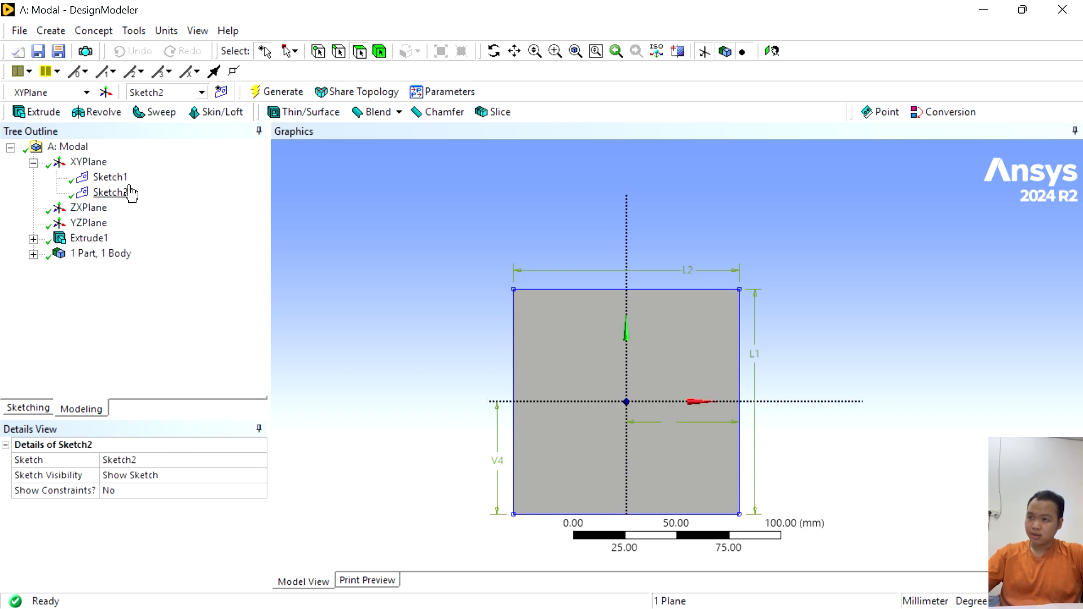
left_click(123, 195)
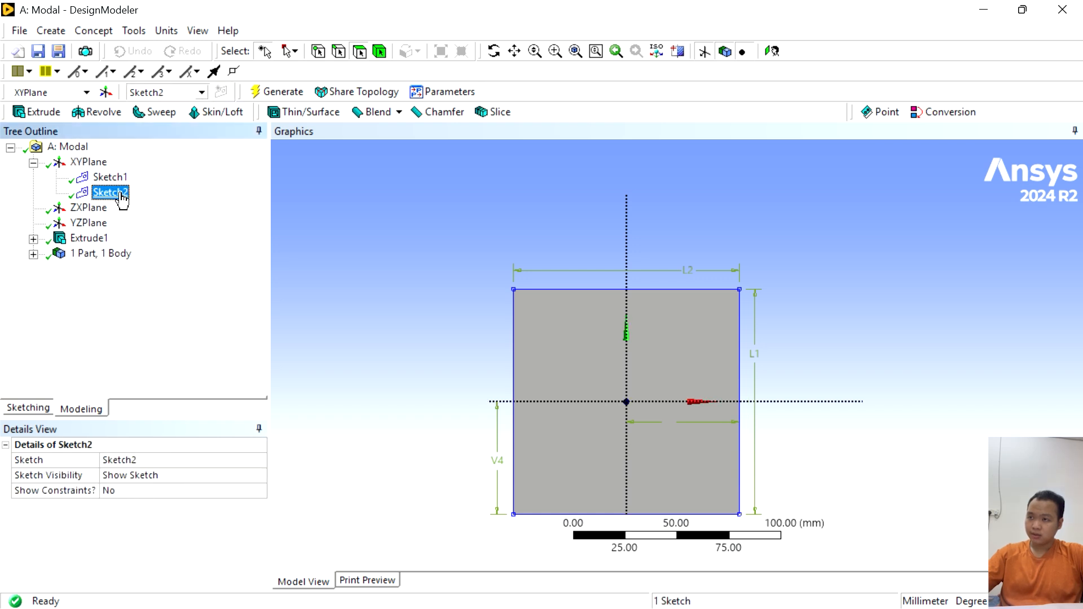
left_click(25, 407)
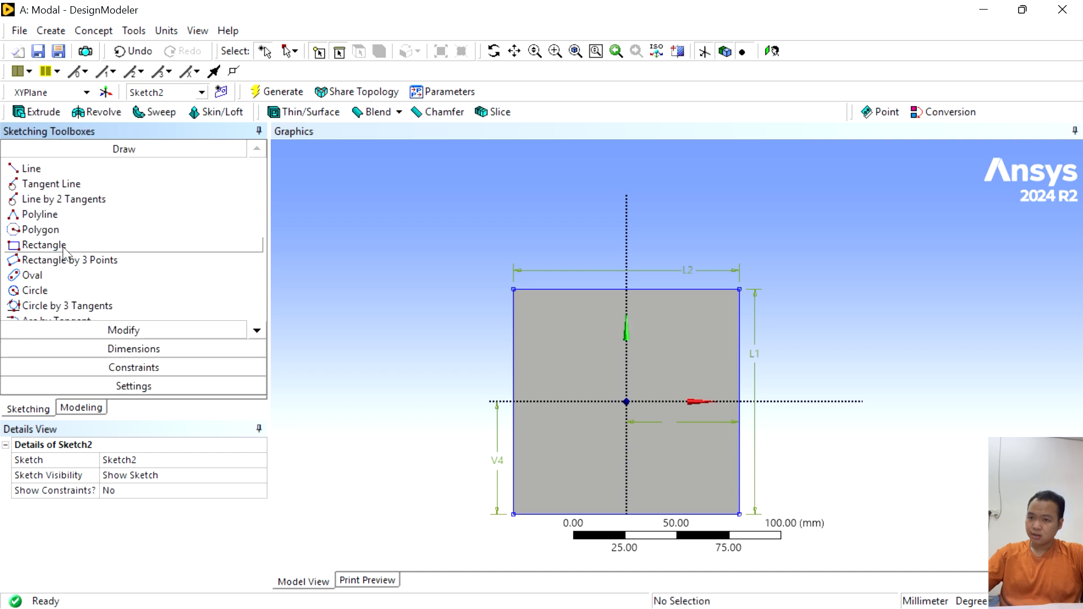
scroll(837, 375, "down", 3)
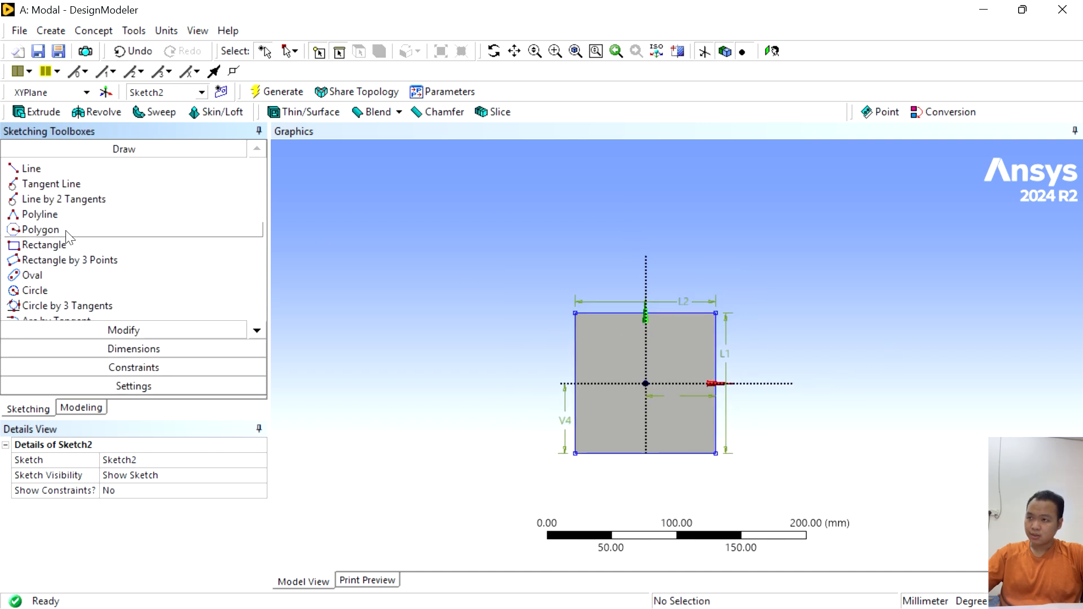
left_click(48, 245)
left_click(758, 355)
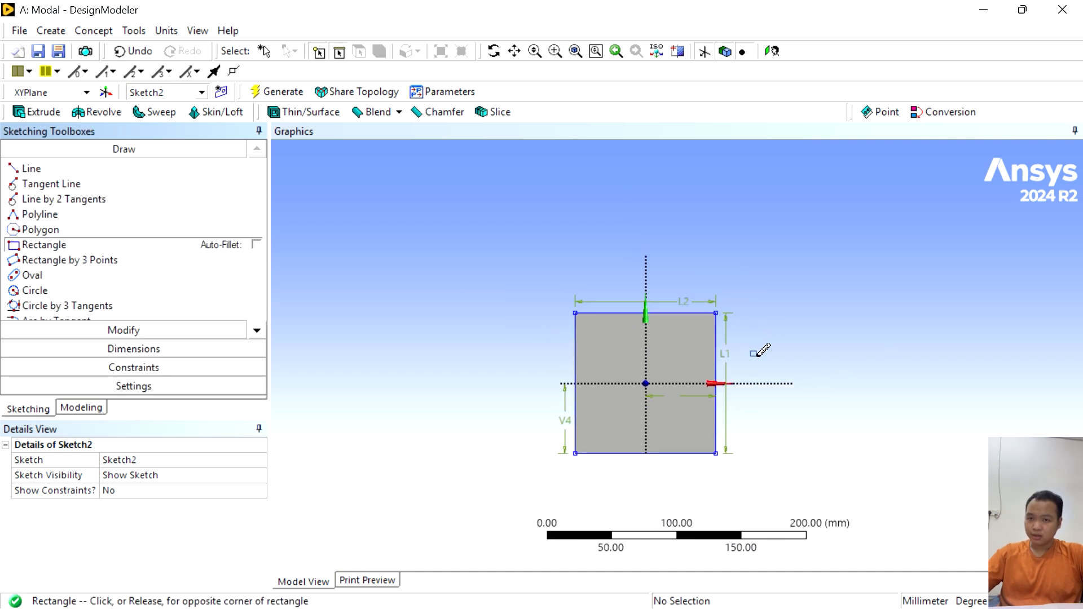
left_click(839, 435)
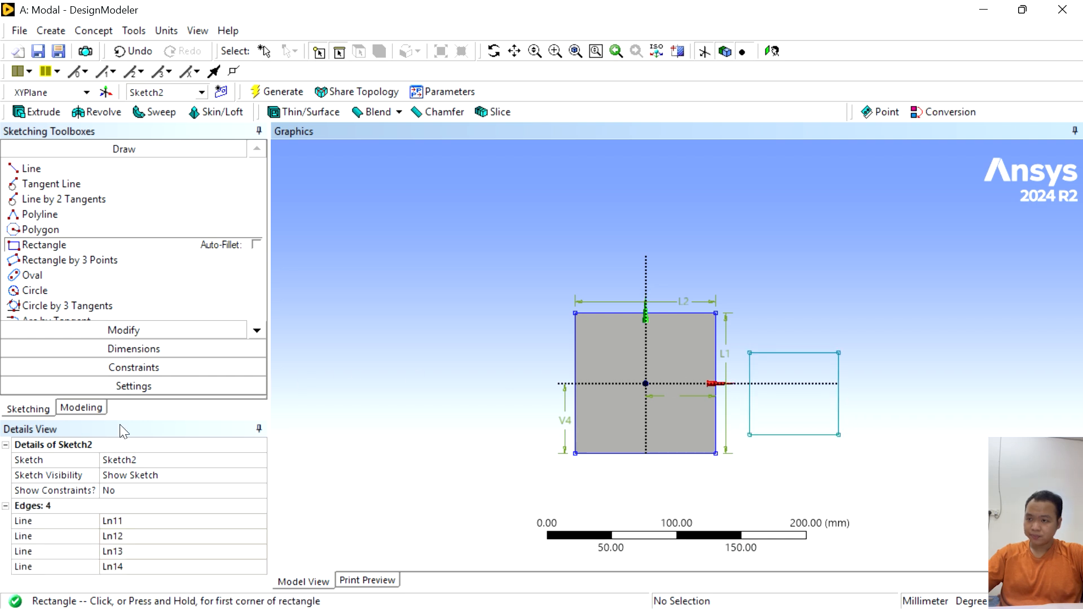
- Dimension the new rectangle's height and width with Semi-Automatic dimensioning
left_click(85, 349)
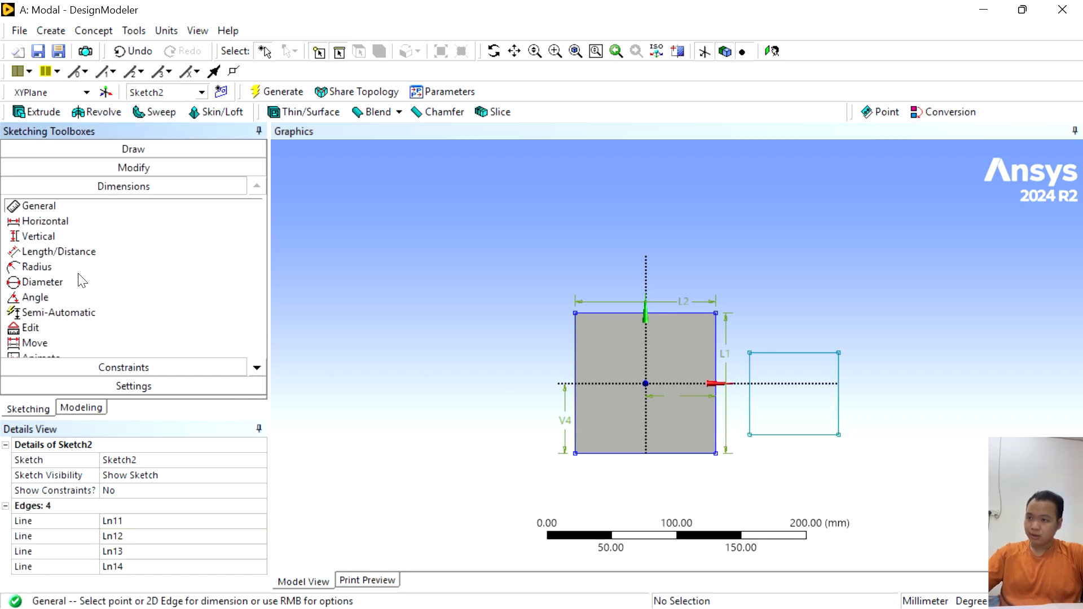
left_click(84, 313)
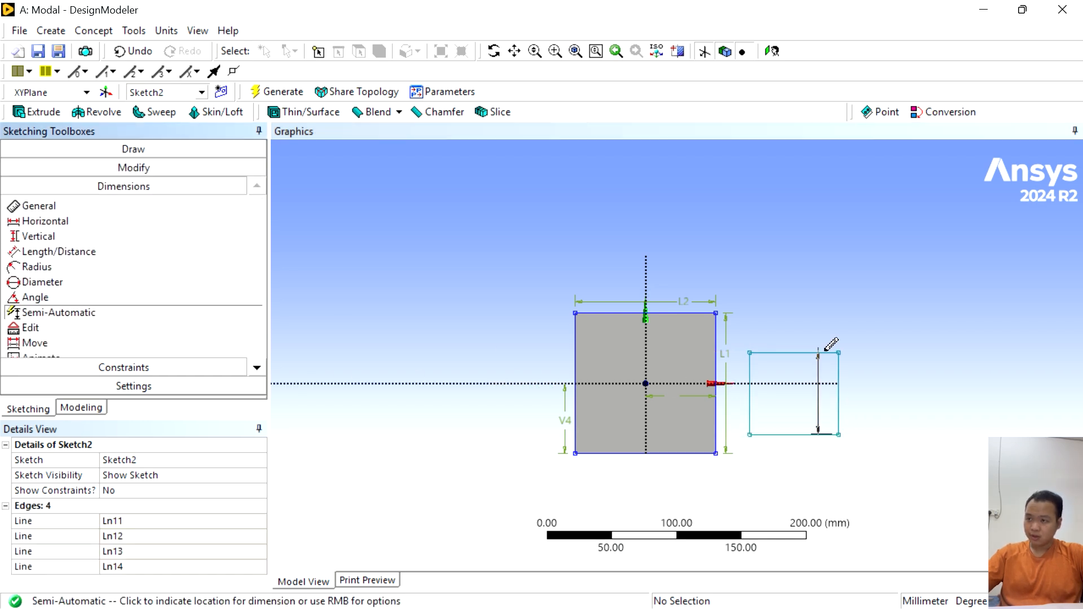
left_click(857, 385)
left_click(815, 328)
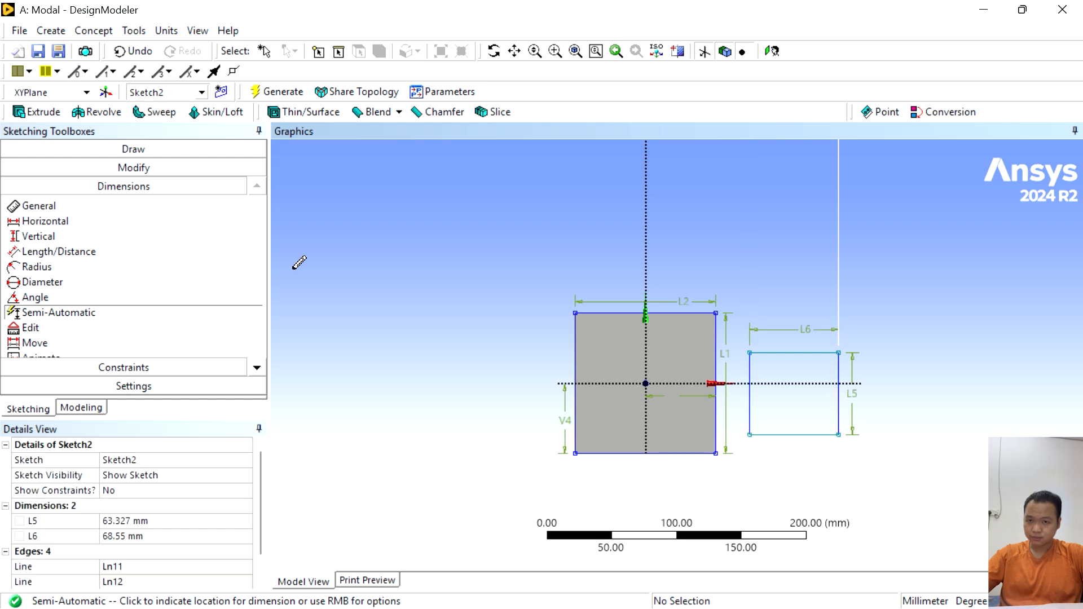
- Dimension the horizontal gap between the cube's right edge and the rectangle, and the vertical distance from the rectangle's top edge to the X axis
left_click(79, 223)
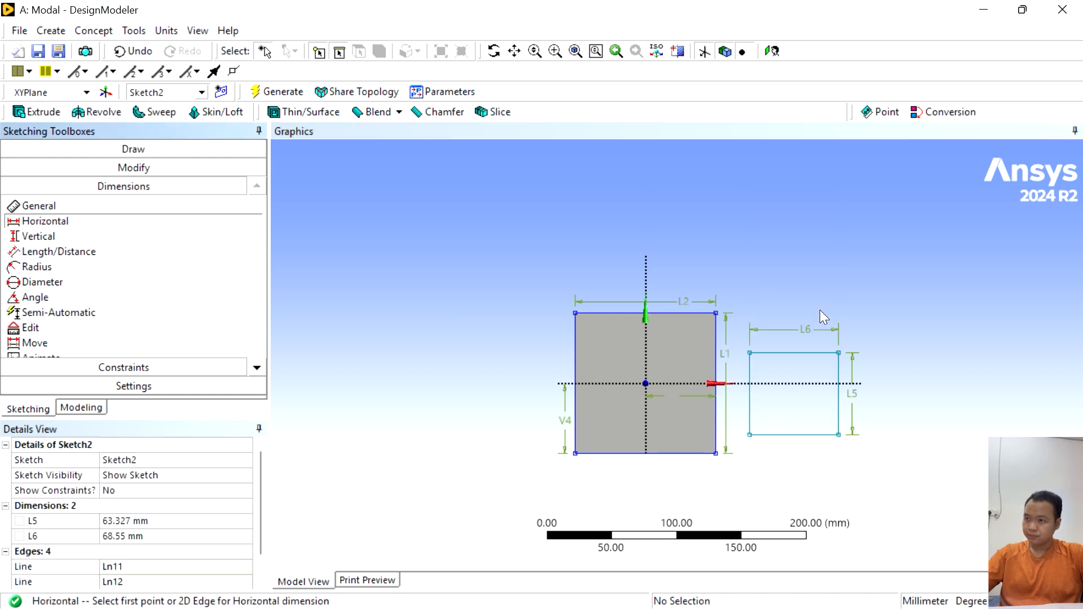
left_click(716, 371)
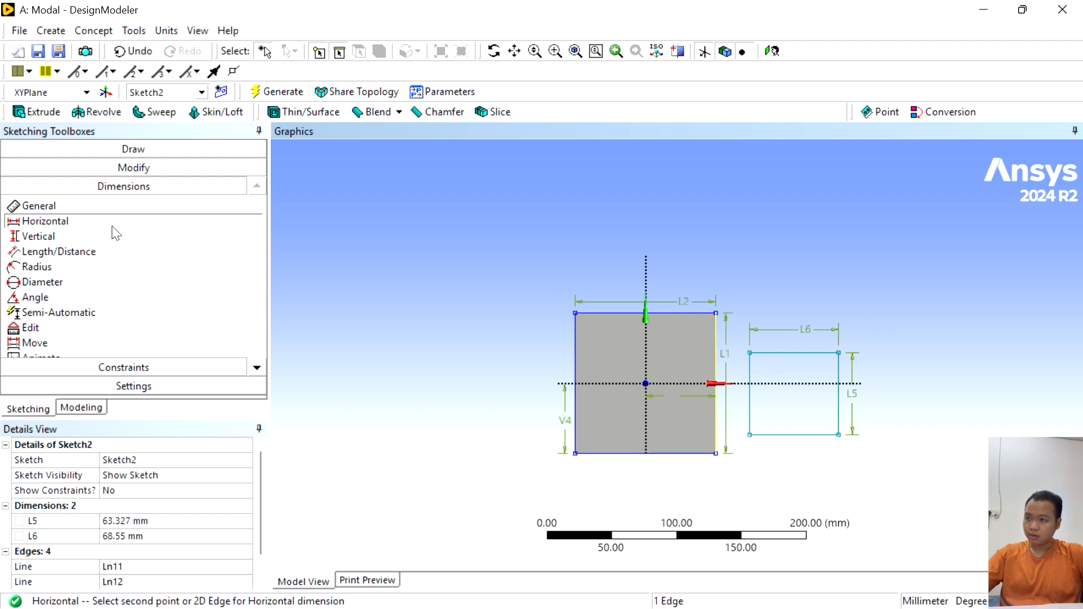
left_click(750, 365)
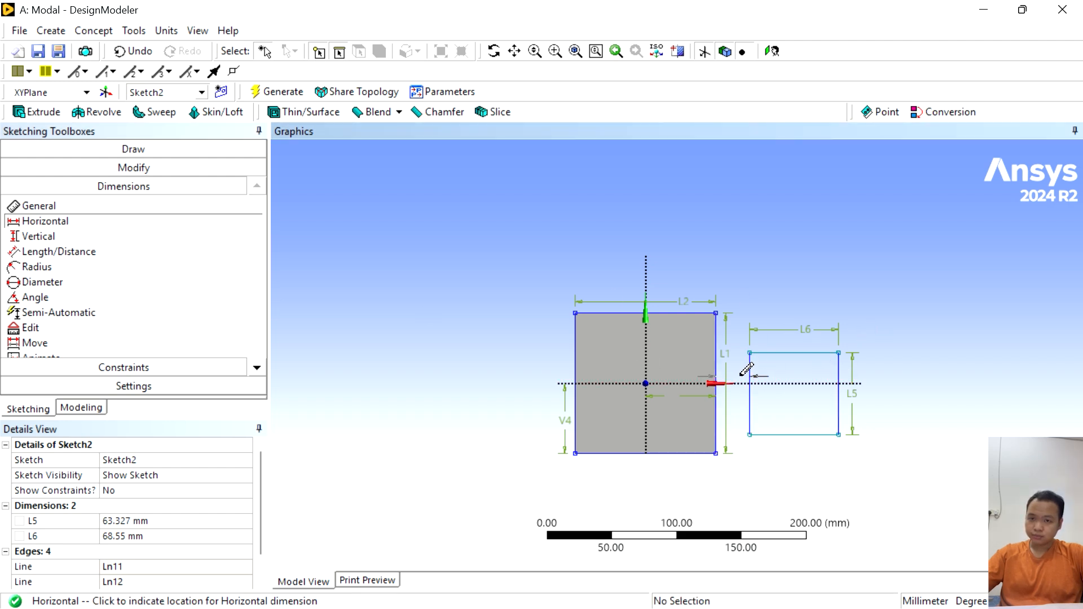
left_click(742, 275)
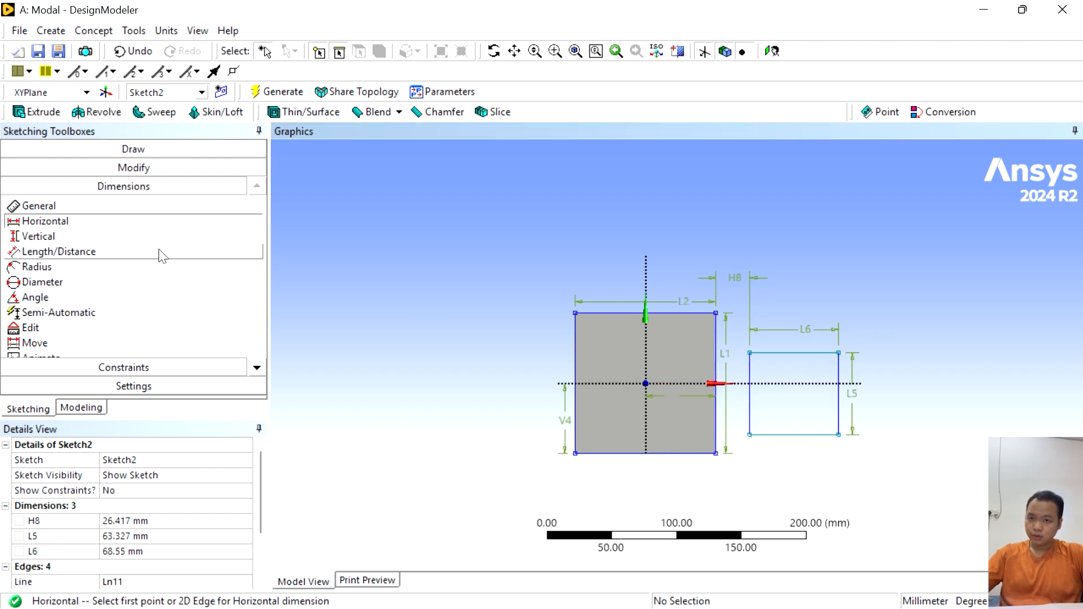
left_click(149, 240)
left_click(807, 353)
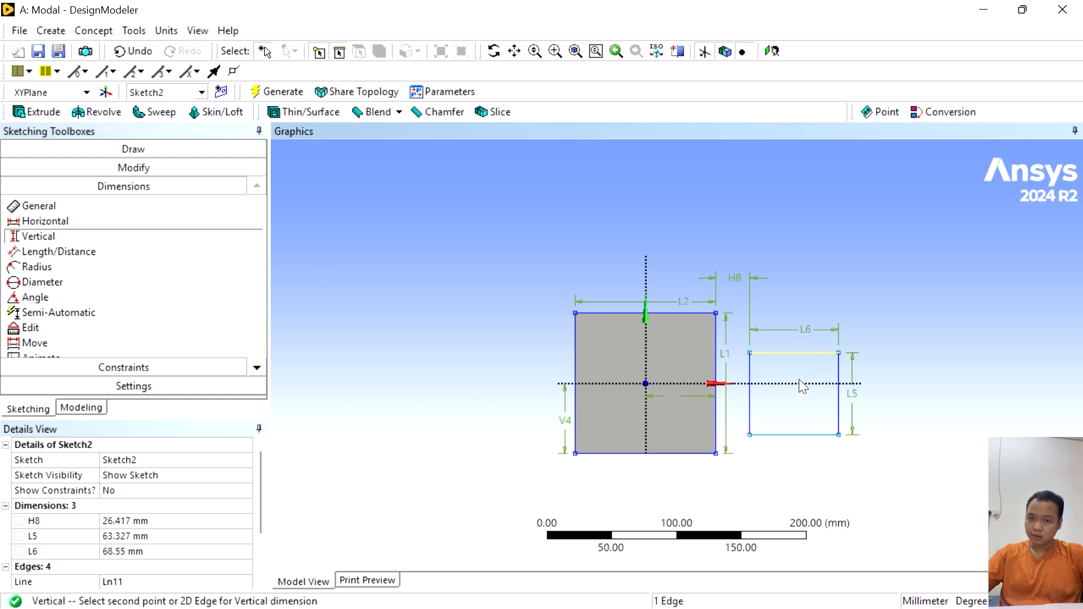
left_click(798, 383)
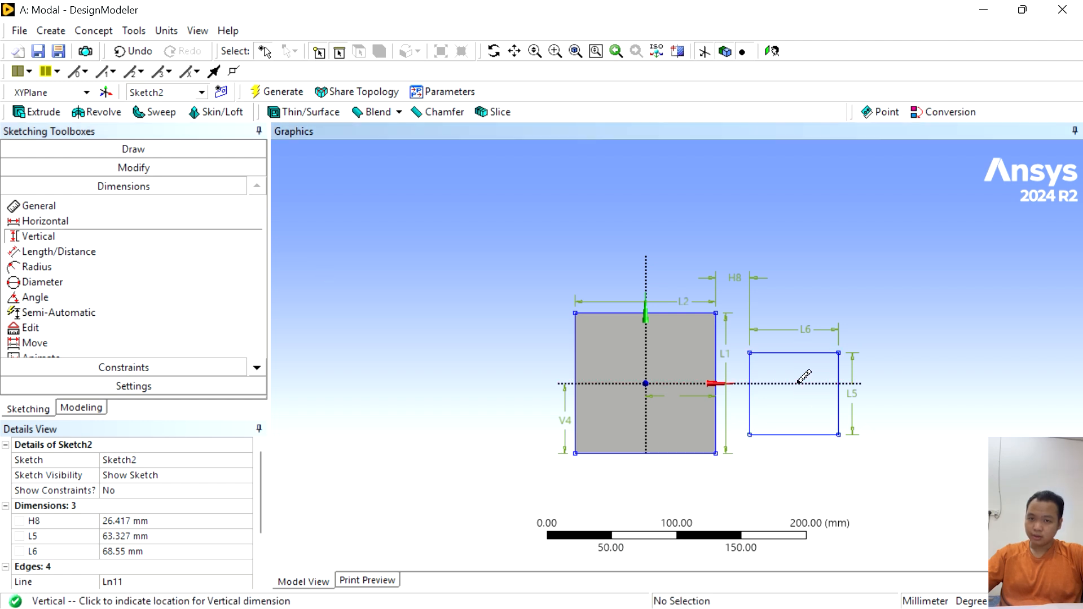
left_click(735, 401)
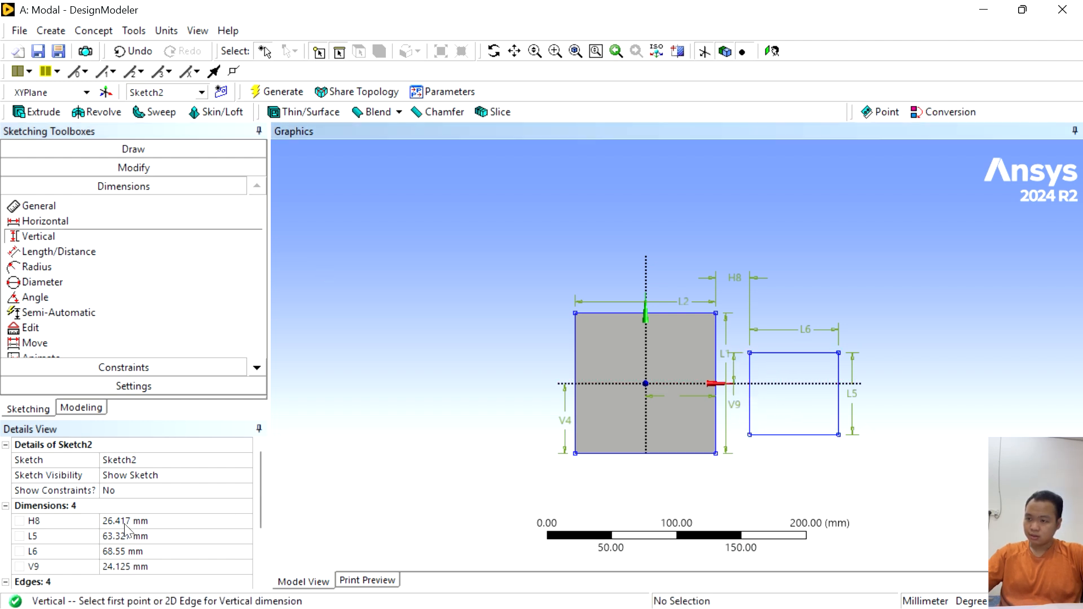
- Set the horizontal gap H8 between the cube and the rectangle to 100 mm
scroll(127, 527, "down", 1)
left_click(114, 476)
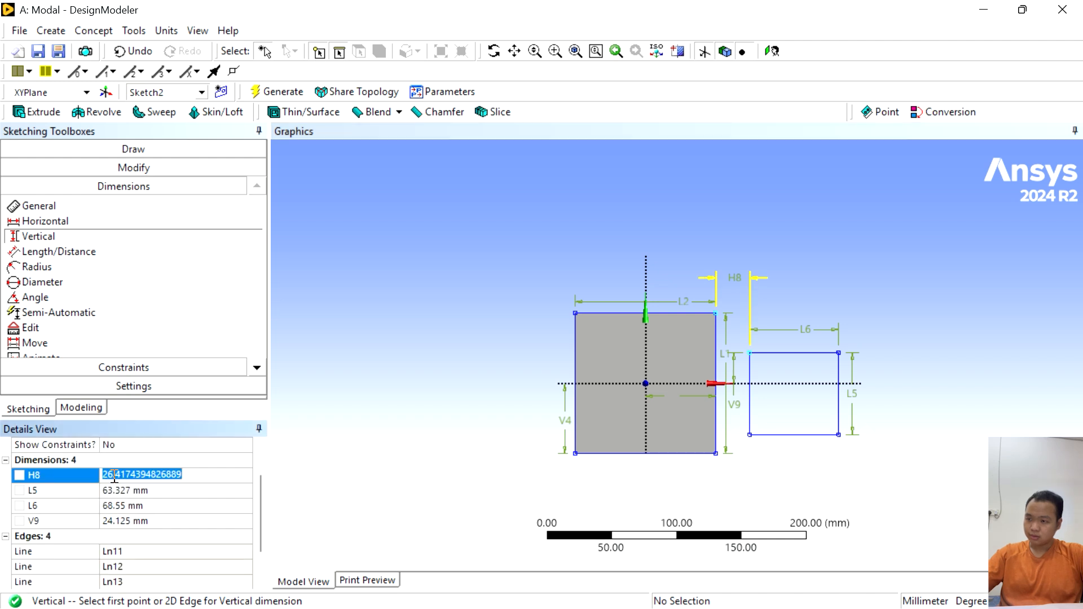
type("100")
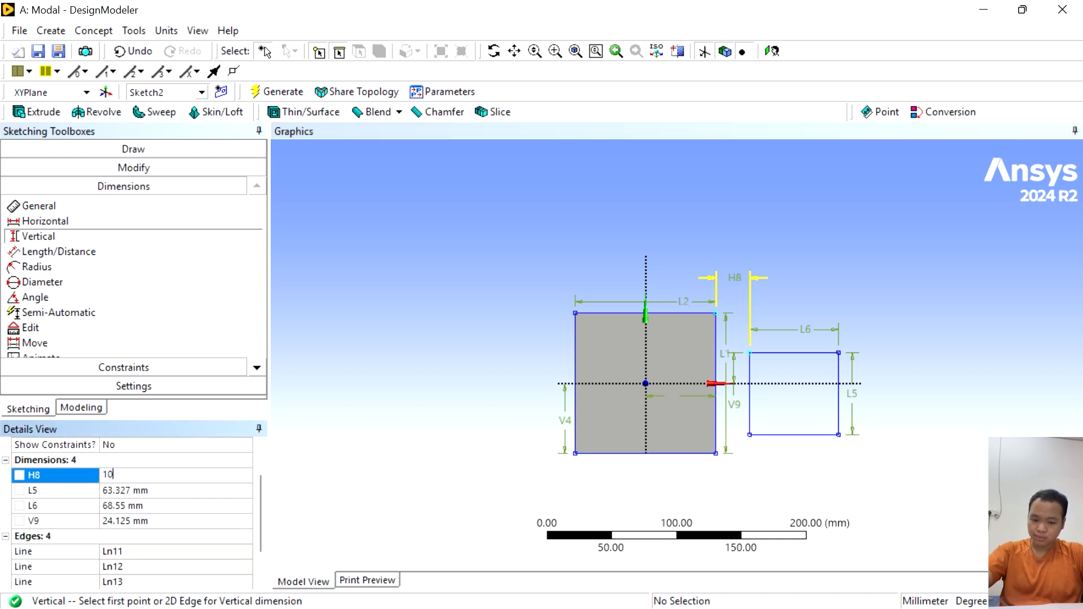
- Set both the second rectangle's height (L5) and width (L6) to 50.316 mm
left_click(126, 491)
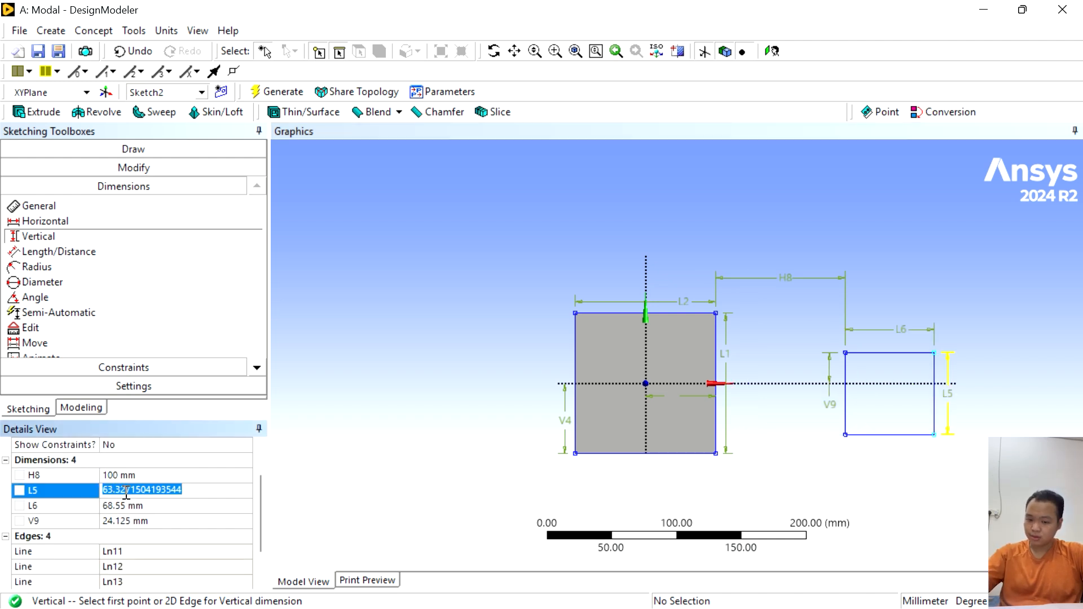
type("50.316")
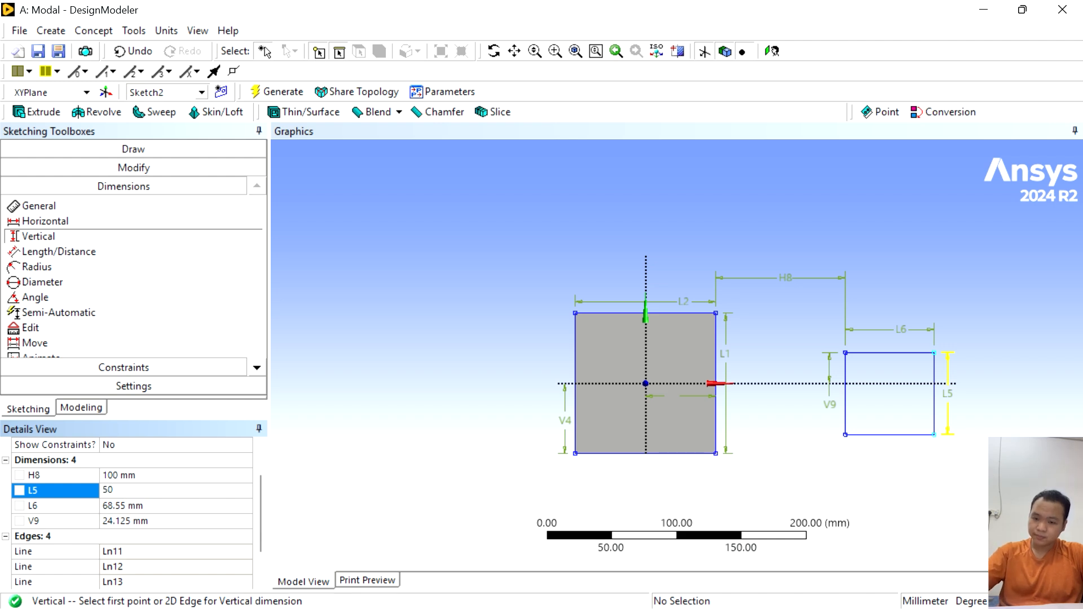
double_click(124, 490)
key("ctrl+c")
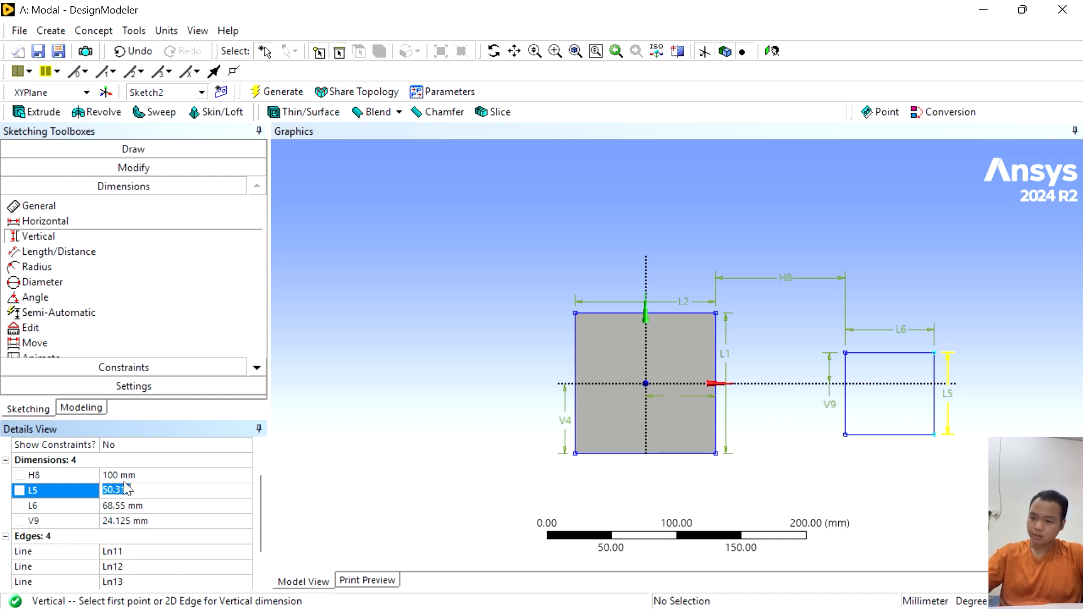
type("C")
key("ctrl+z")
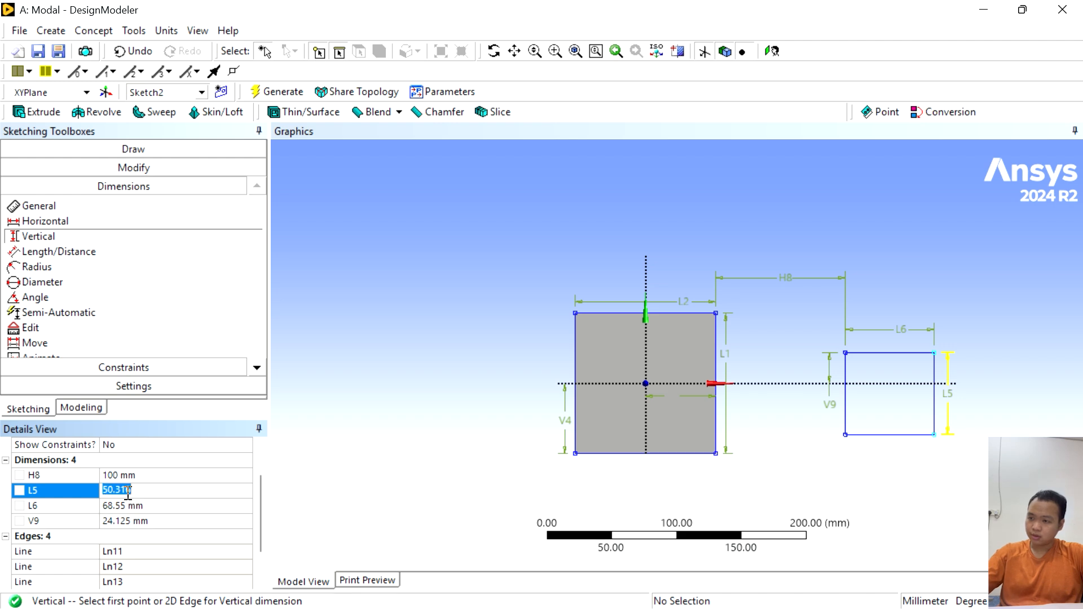
double_click(126, 505)
key("ctrl+v")
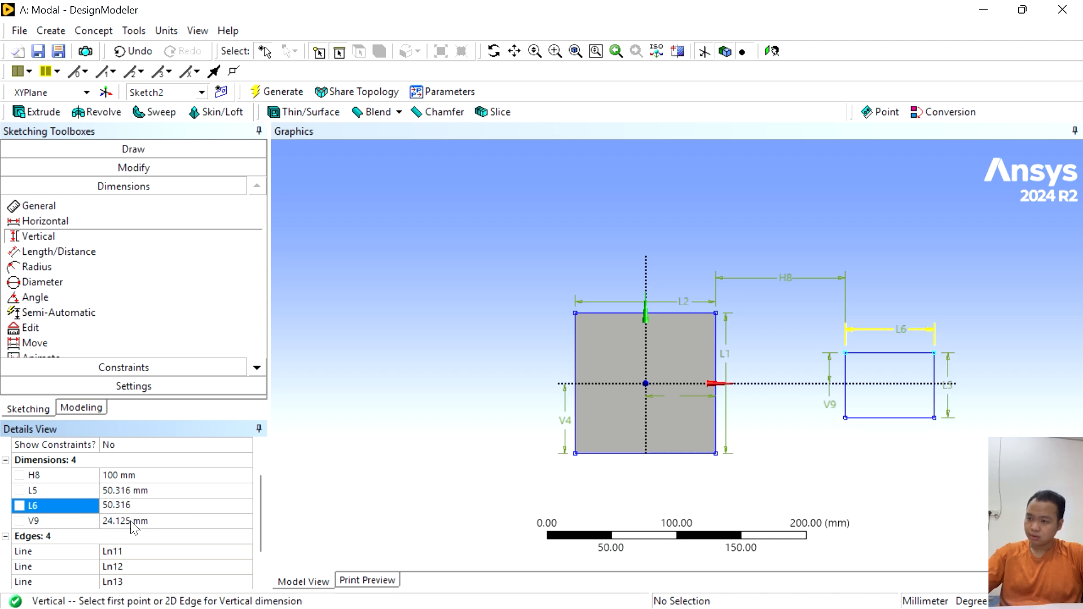
- Set the vertical distance V9 from the second rectangle's top edge to the X axis to 50.316/2 mm
double_click(123, 520)
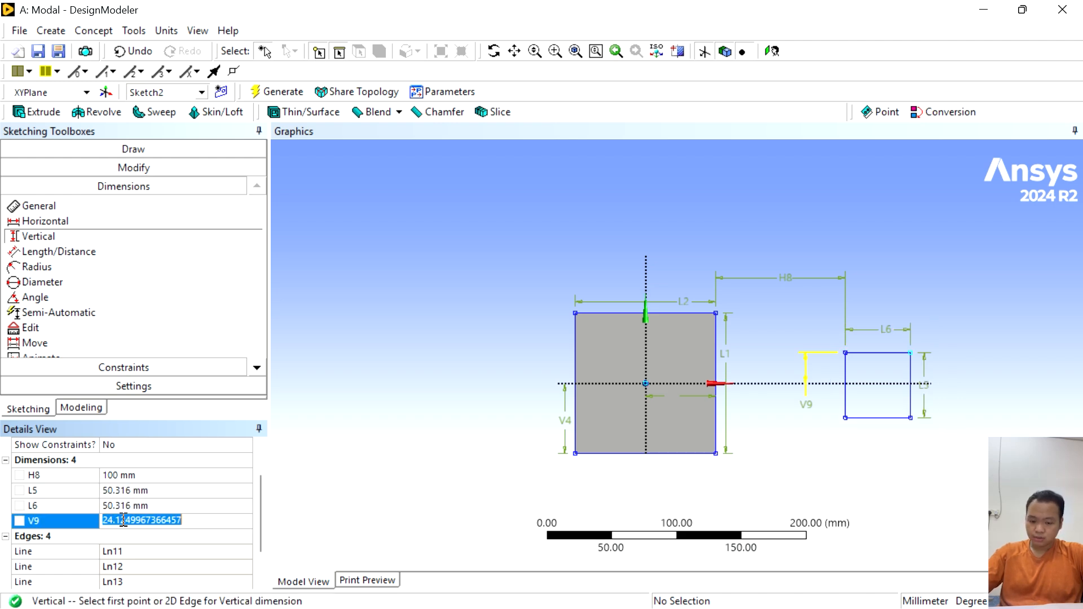
type("=")
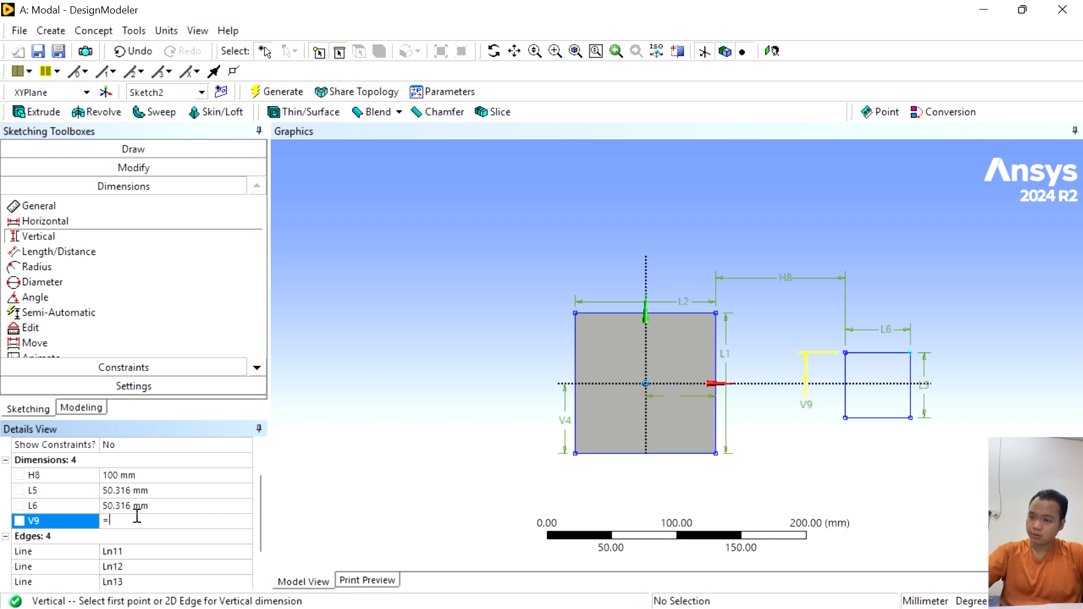
key("ctrl+v")
type("/2")
key("Return")
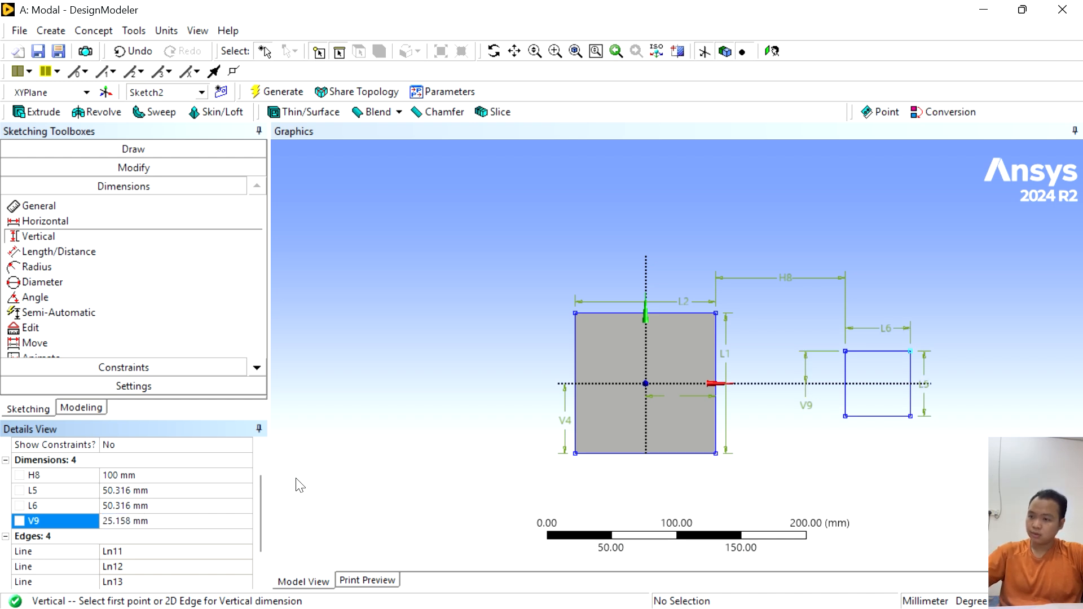
scroll(192, 491, "up", 1)
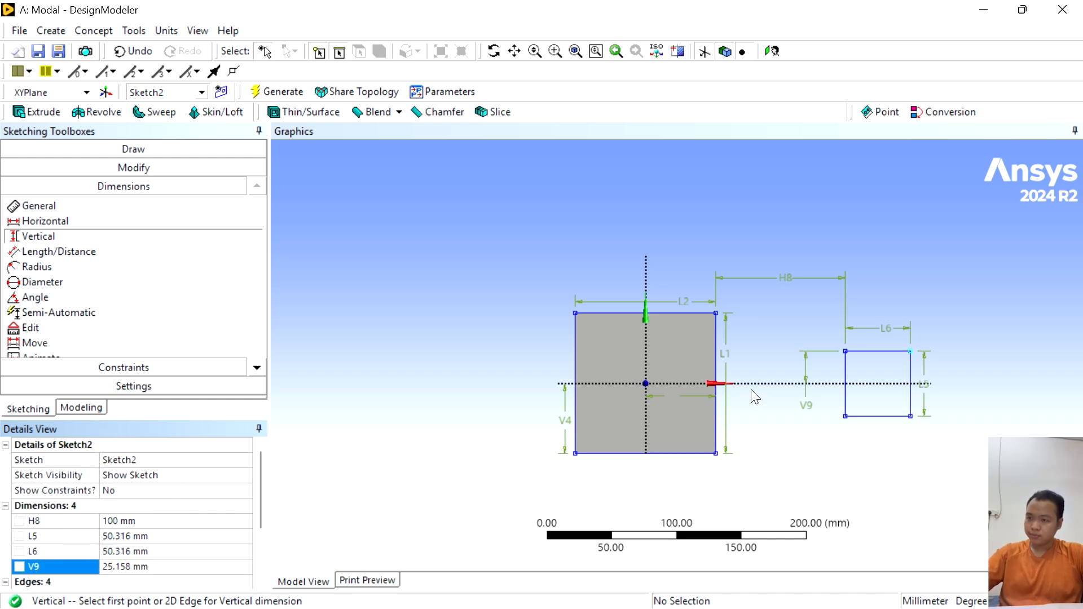
- Extrude Sketch2 in the Both - Symmetric direction with a depth of 25.158 mm and generate the second cube
left_click(39, 112)
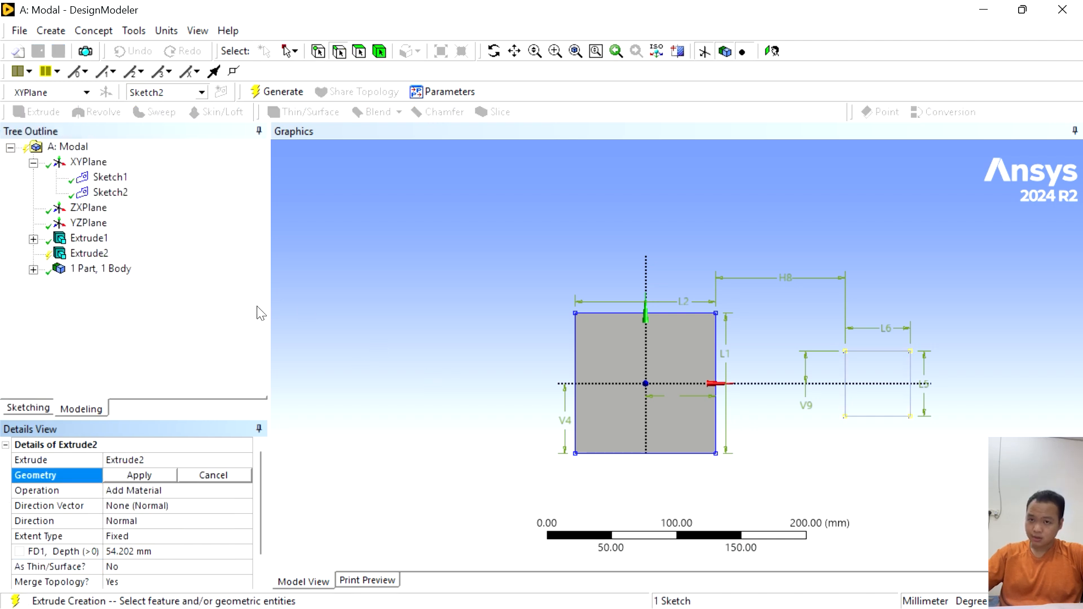
left_click(156, 521)
left_click(244, 520)
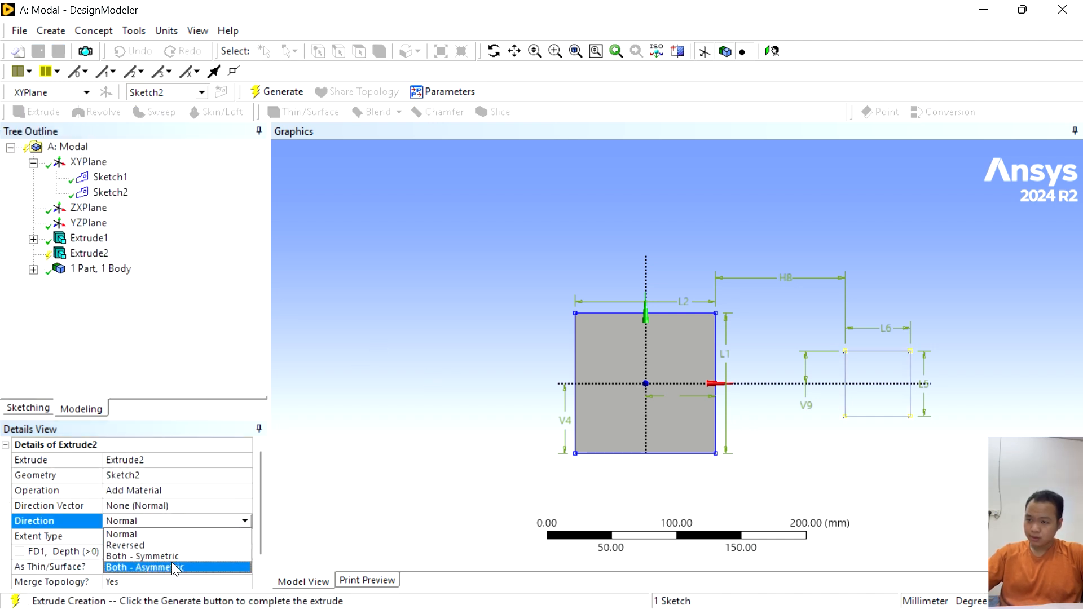
left_click(171, 562)
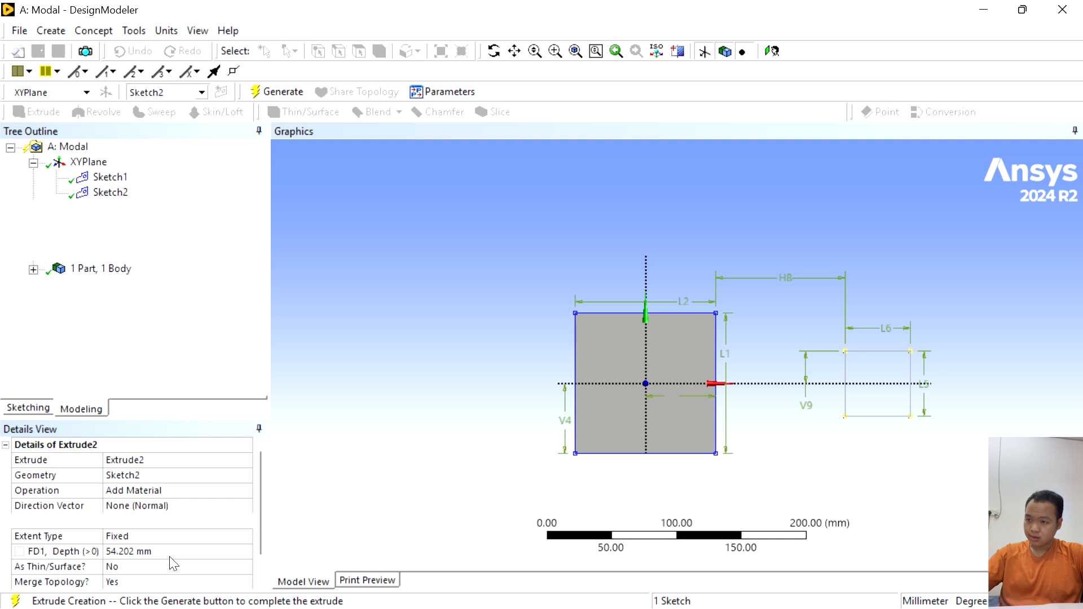
left_click(139, 551)
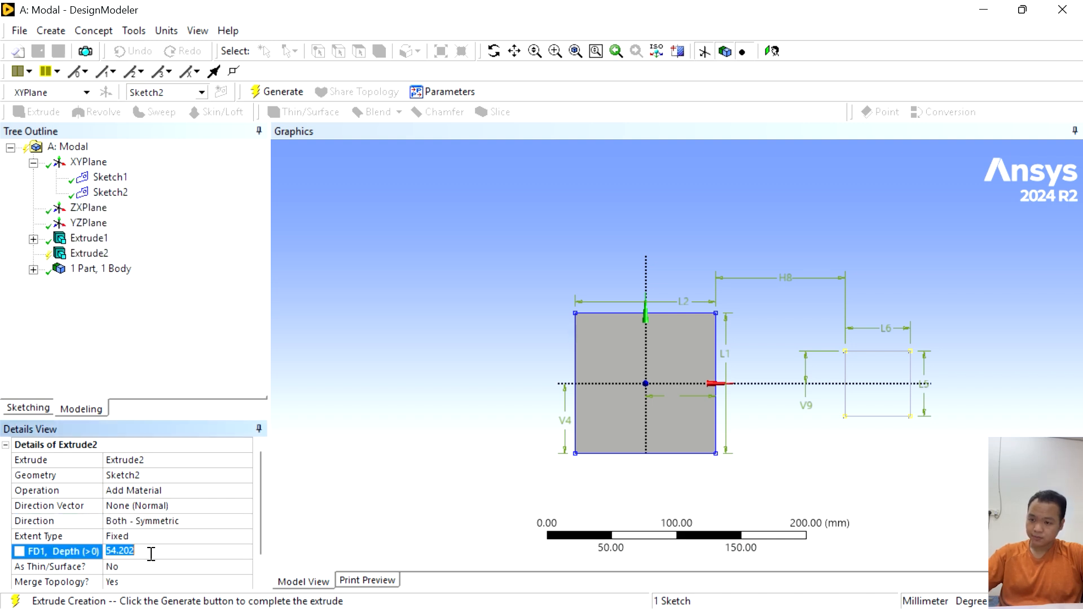
type("=50.316/")
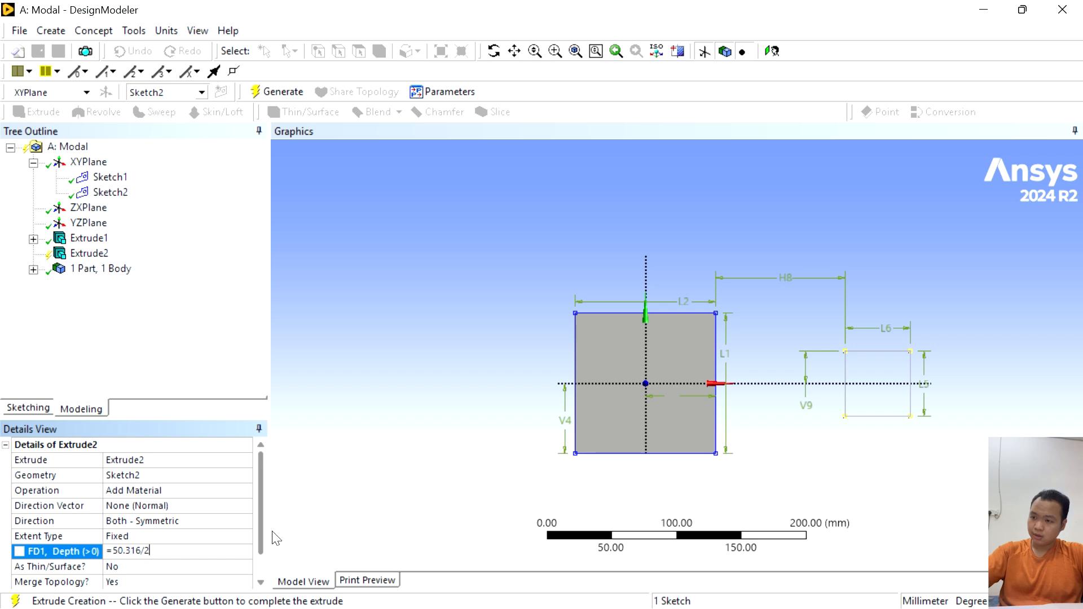
left_click(356, 477)
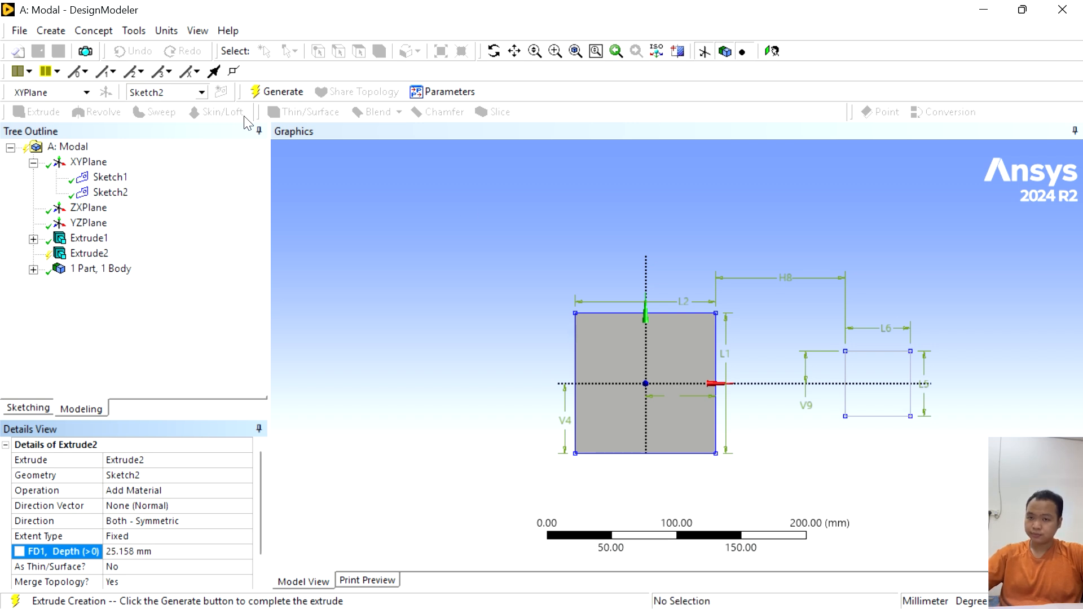
left_click(284, 92)
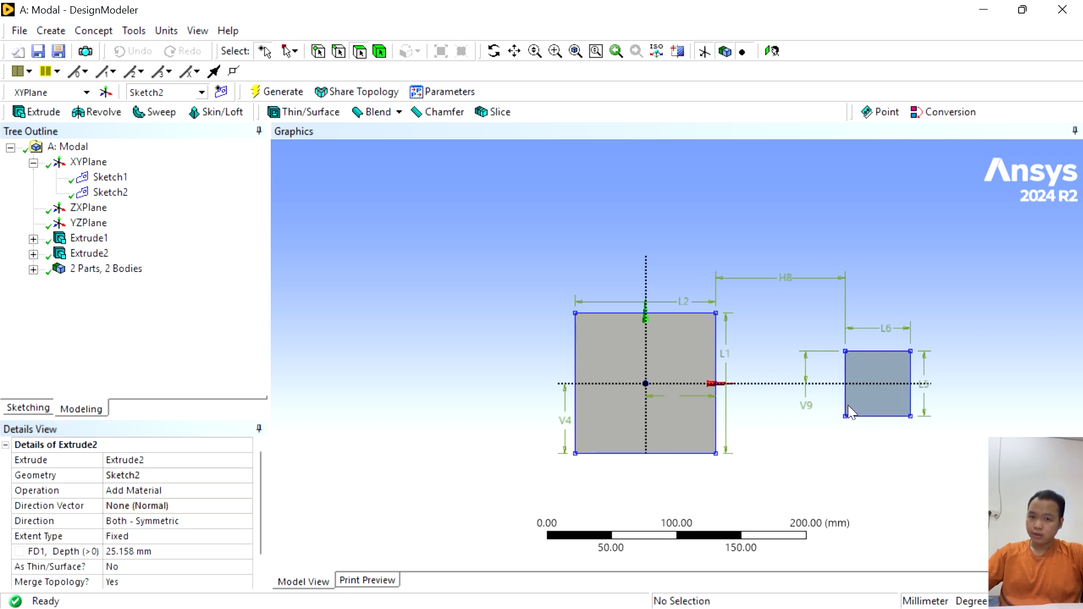
scroll(864, 404, "down", 2)
middle_click_drag(846, 375, 744, 395)
scroll(728, 379, "up", 2)
- Switch to Workbench, open the Modal system's Model in Mechanical and view the Structural Steel material properties
key("alt+Tab")
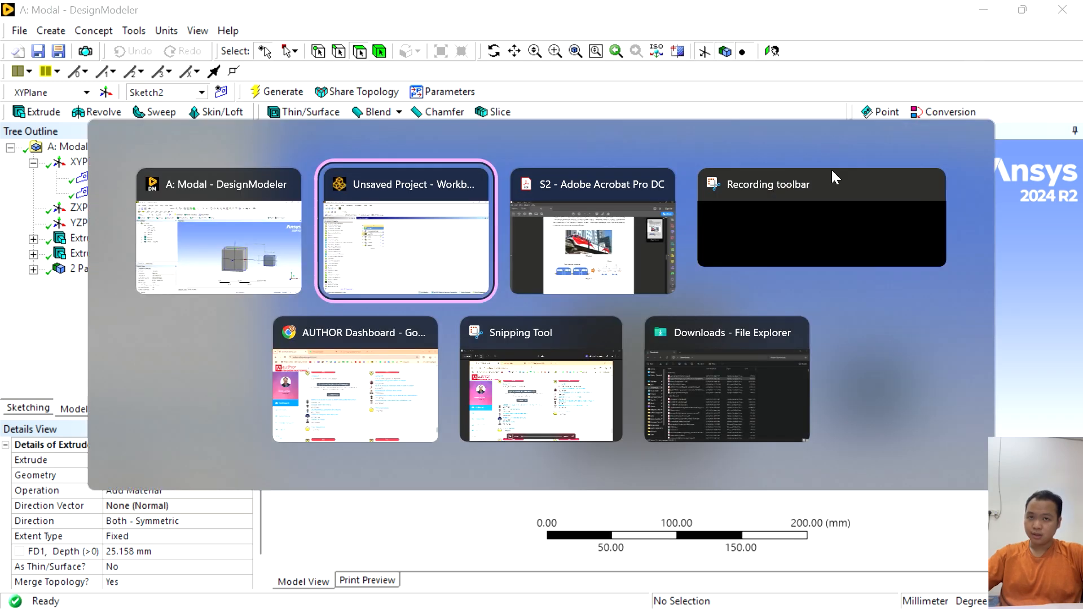
left_click(393, 273)
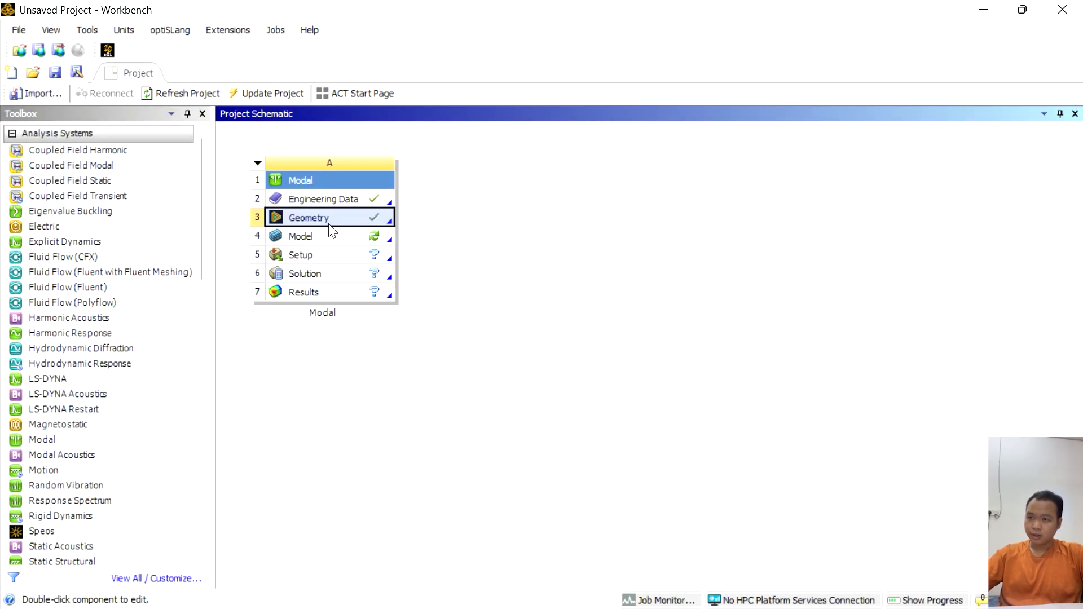
left_click(323, 237)
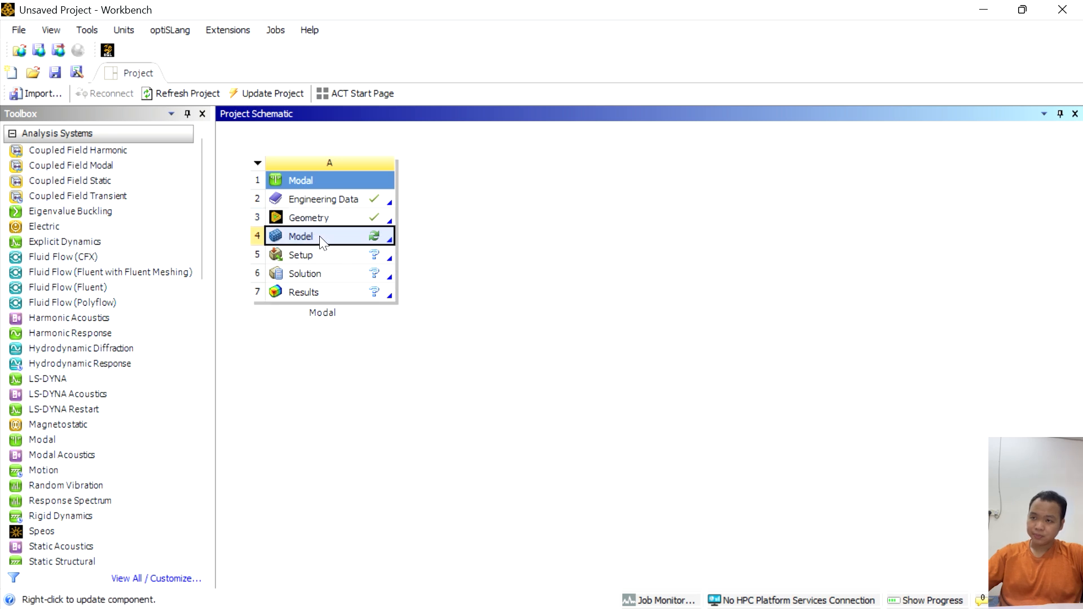
right_click(322, 242)
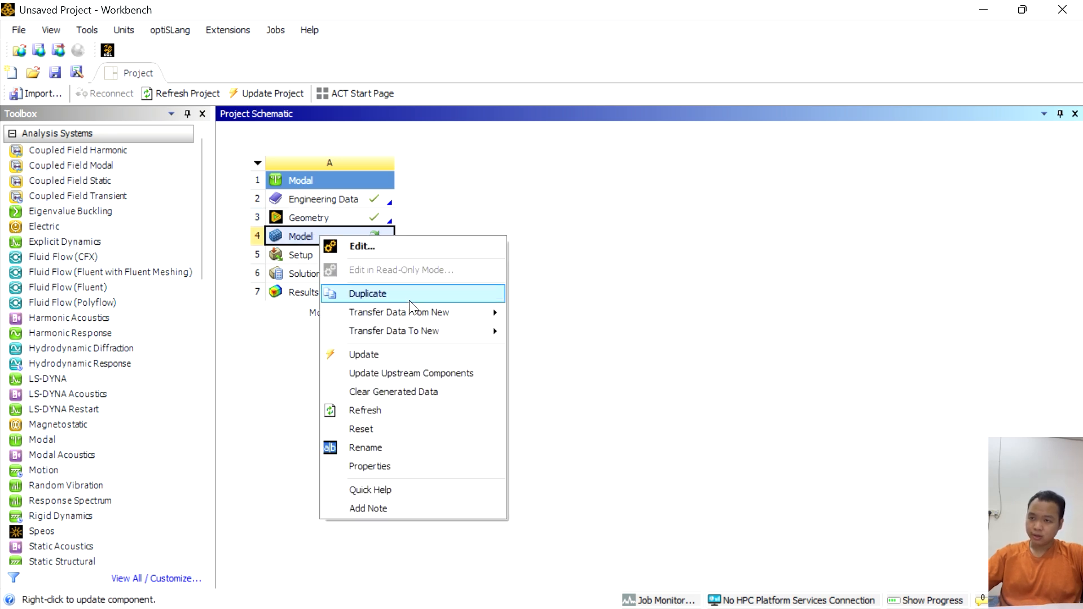
left_click(362, 247)
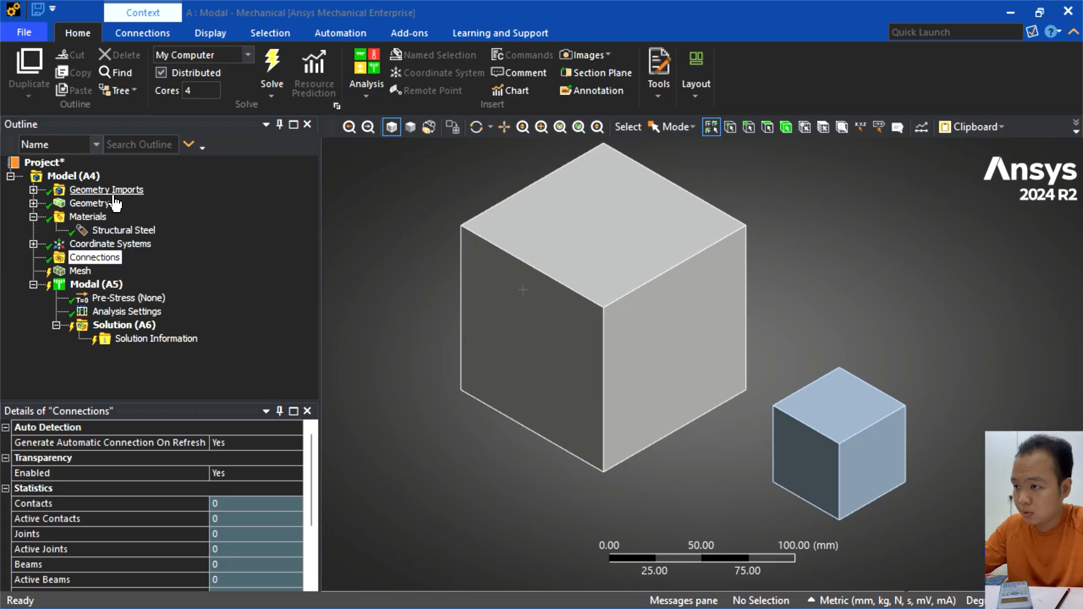
left_click(105, 216)
left_click(127, 231)
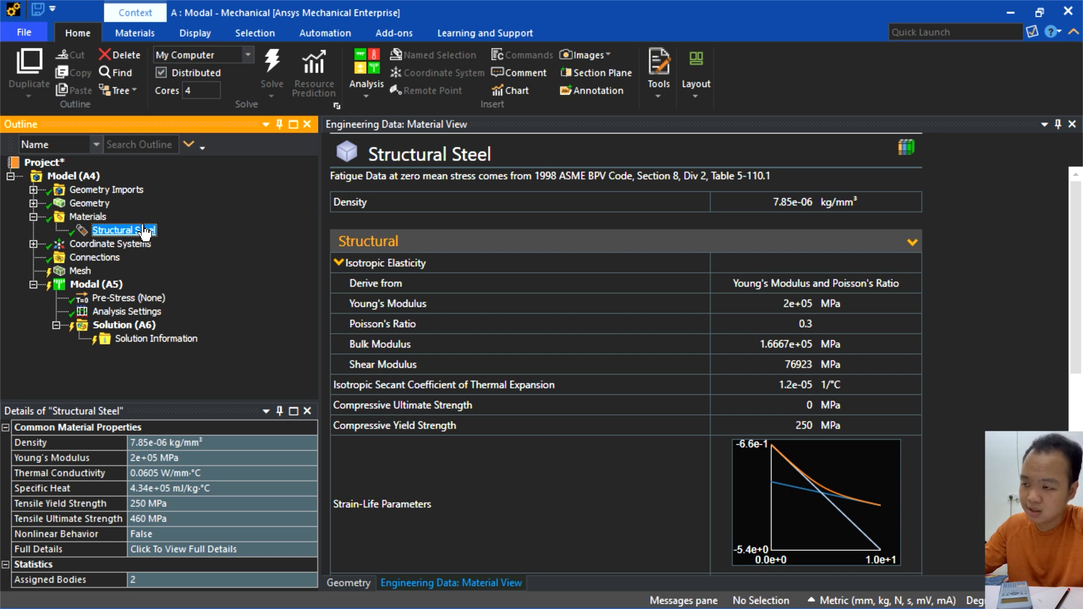
left_click(77, 177)
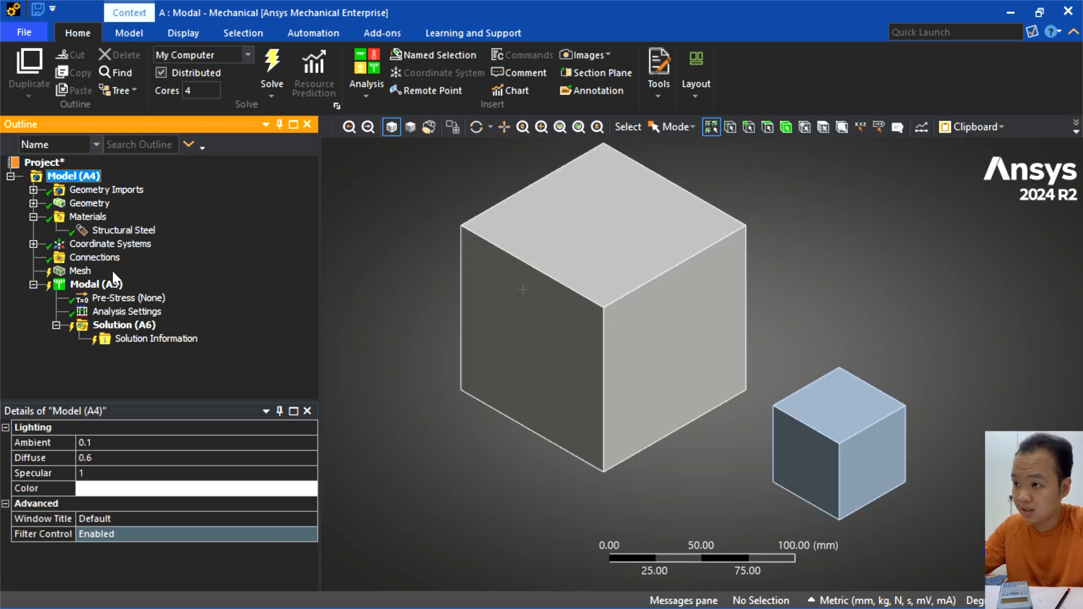
- Insert a spring under Connections with a longitudinal stiffness of 600 N/mm
left_click(96, 258)
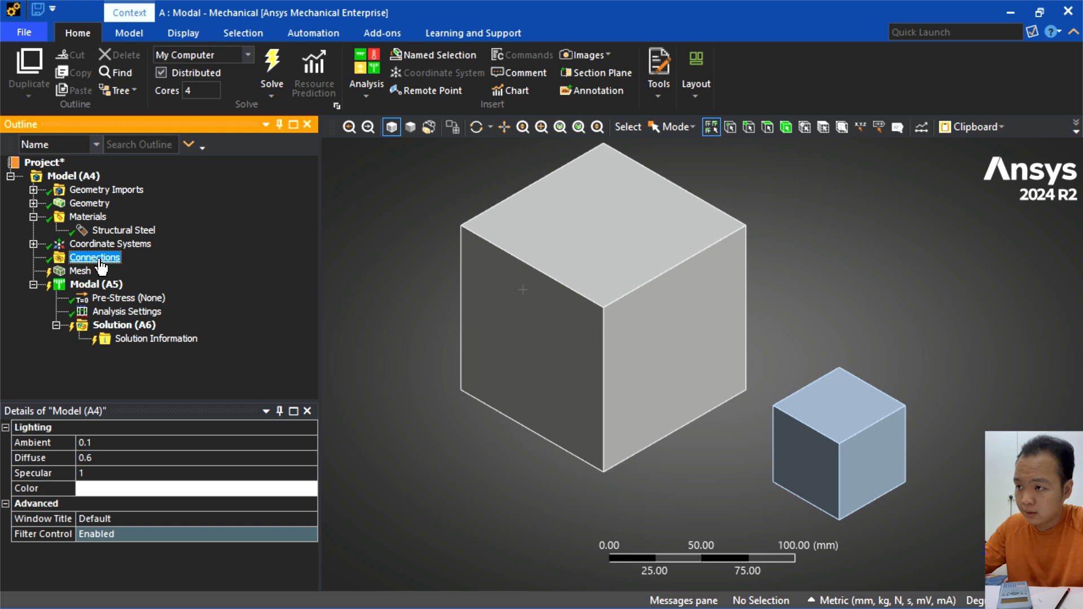
right_click(100, 261)
mouse_move(141, 271)
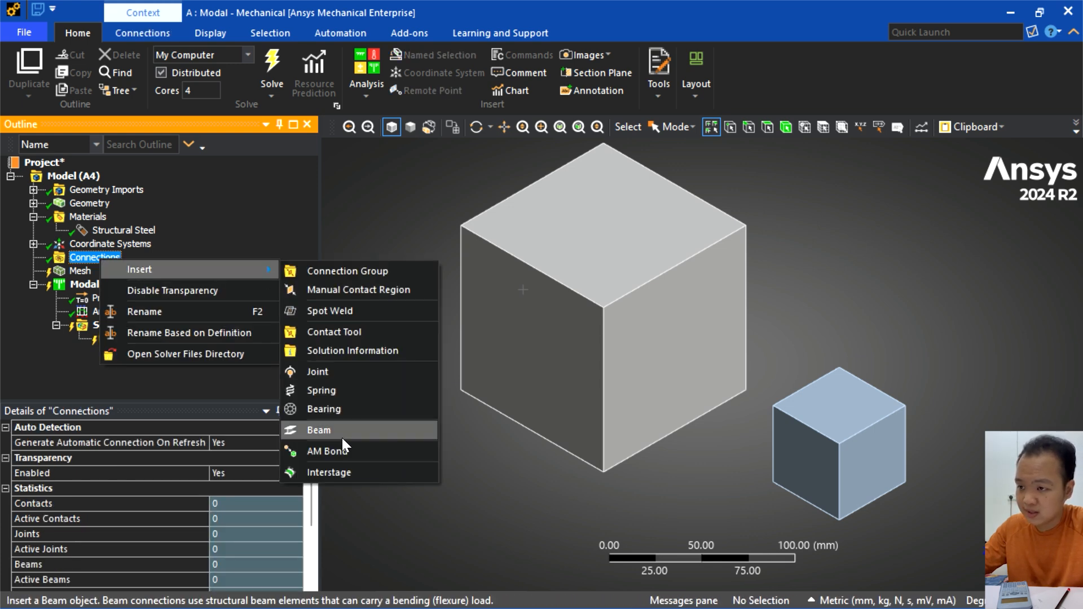
left_click(341, 385)
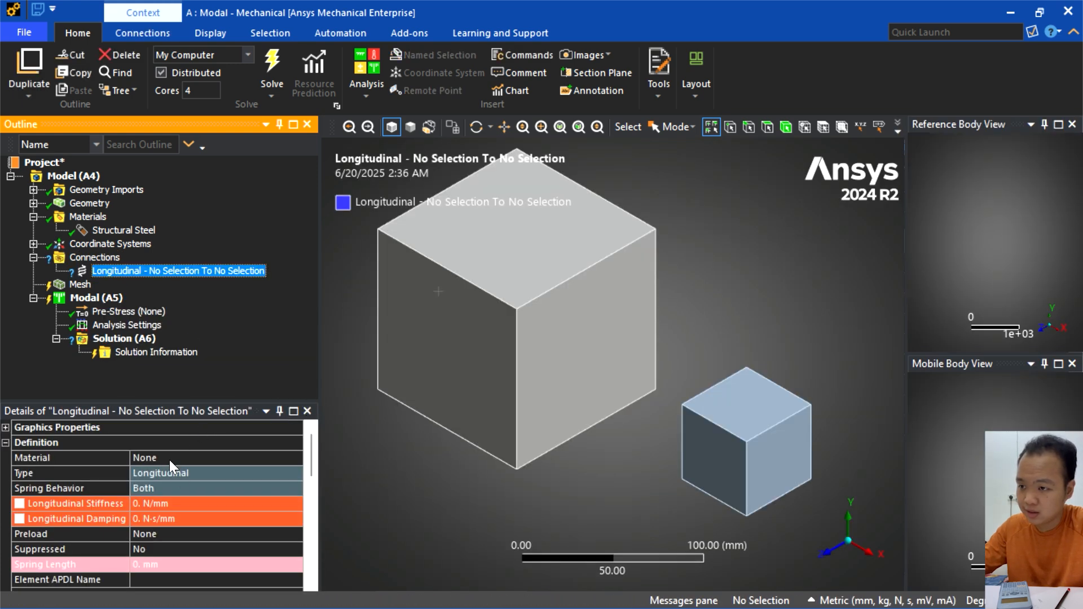
left_click(156, 503)
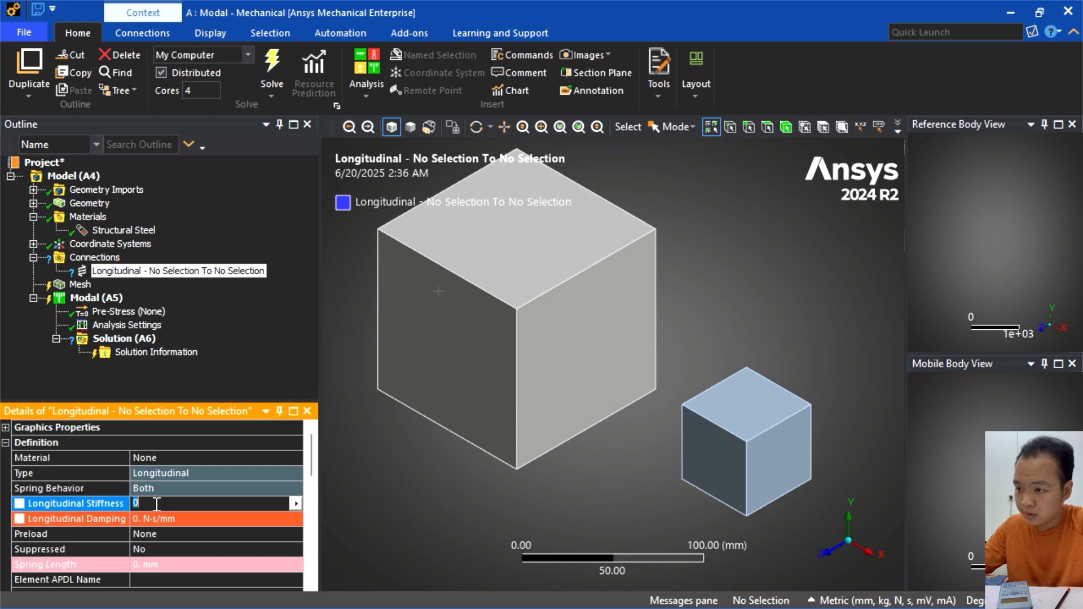
type("600")
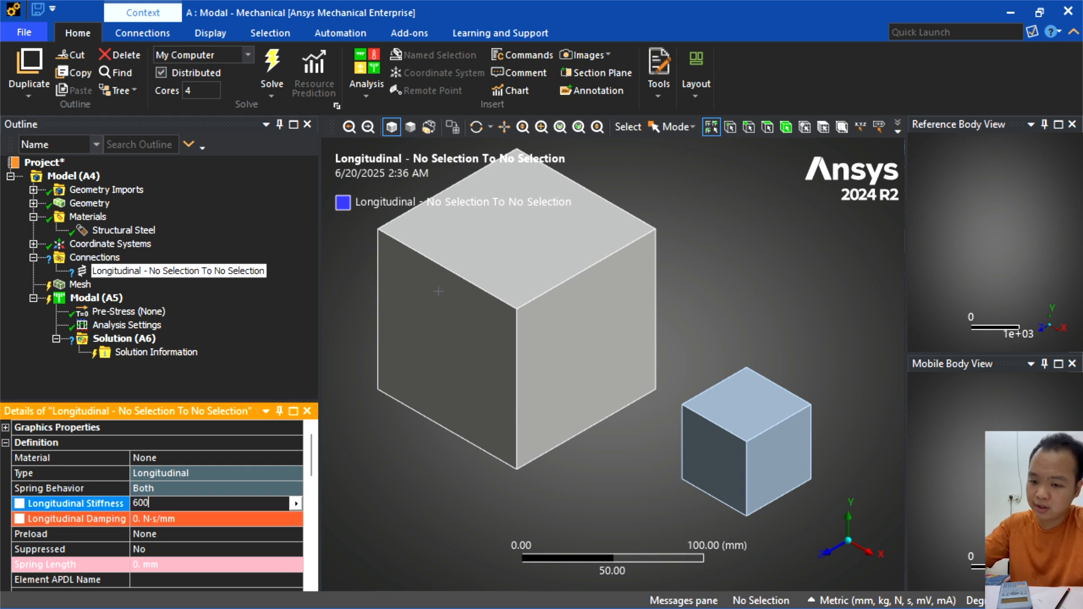
- Scope the spring as Body-Ground and set its Reference X Coordinate to -100 mm
scroll(163, 507, "down", 2)
scroll(201, 485, "down", 2)
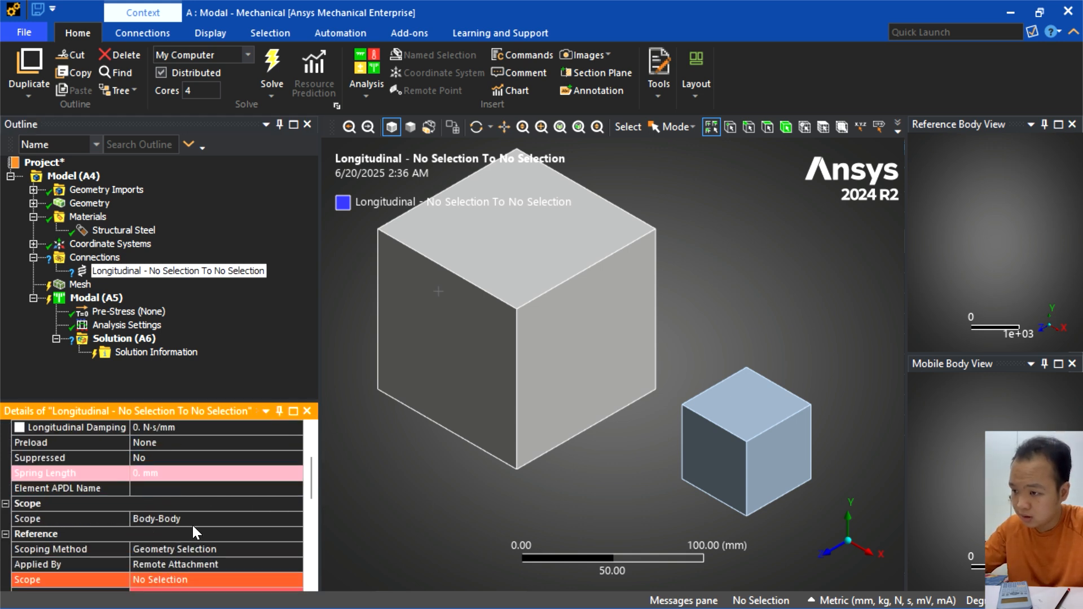
left_click(192, 519)
left_click(295, 519)
left_click(251, 541)
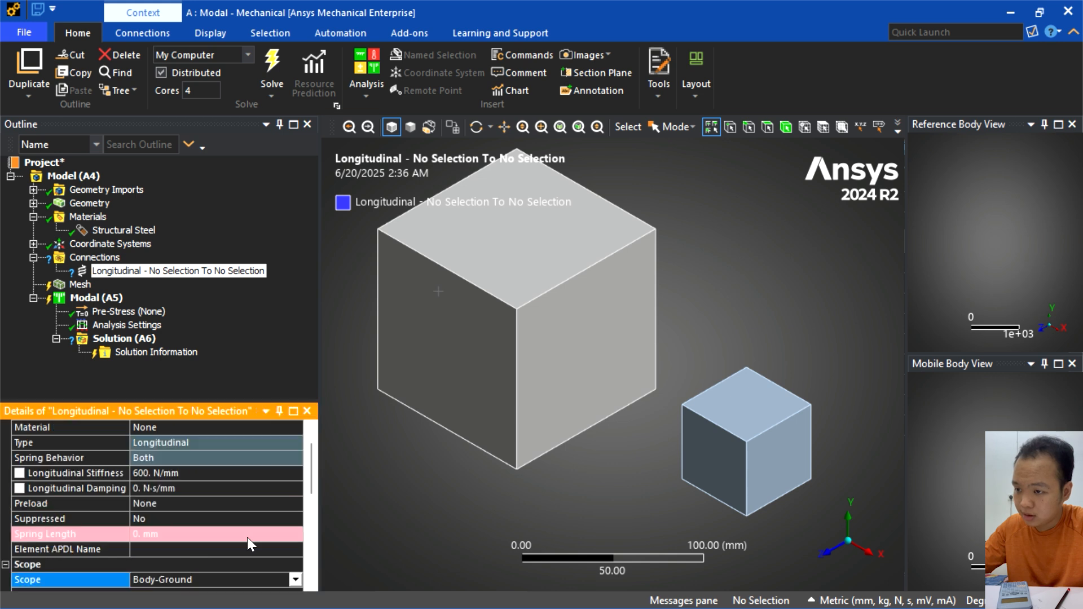
scroll(226, 502, "down", 4)
scroll(225, 500, "up", 1)
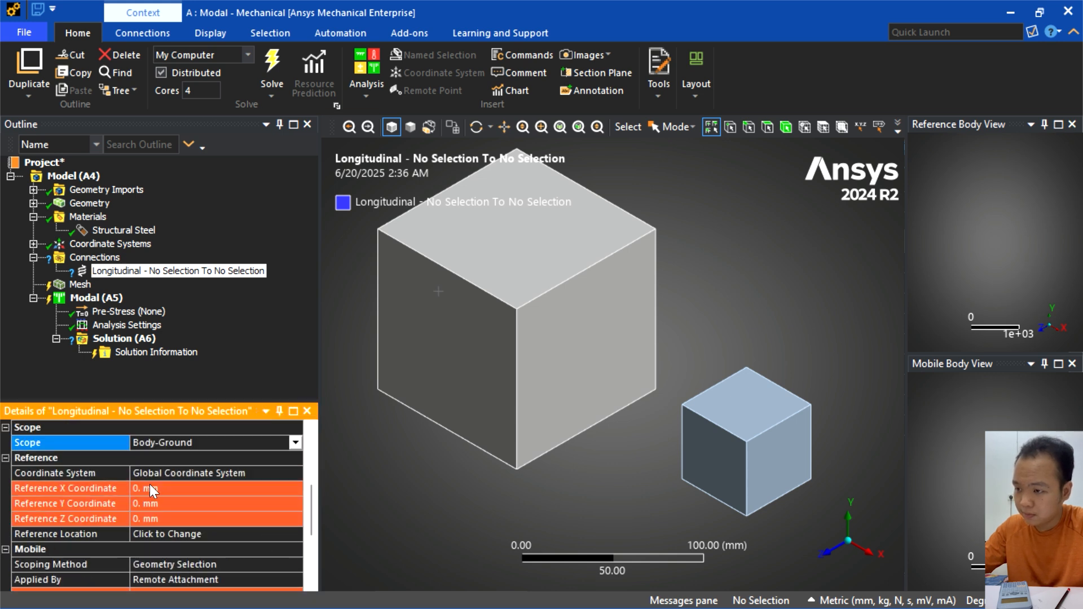
left_click(139, 487)
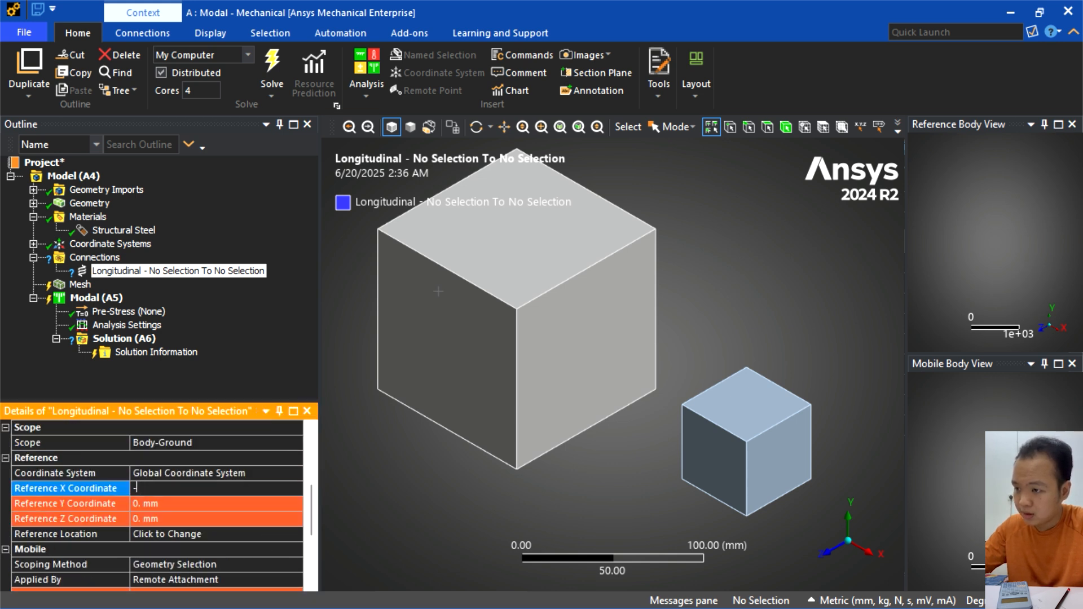
type("100")
key("Return")
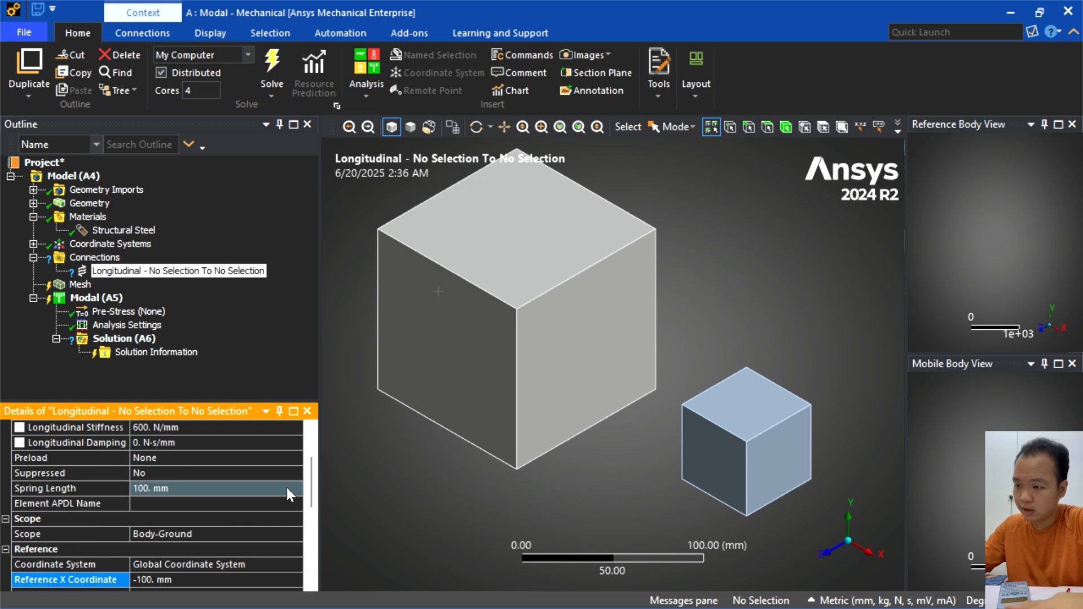
- Assign the large cube's face on the side away from the small cube as the spring's mobile scope
scroll(233, 486, "down", 3)
scroll(204, 519, "down", 1)
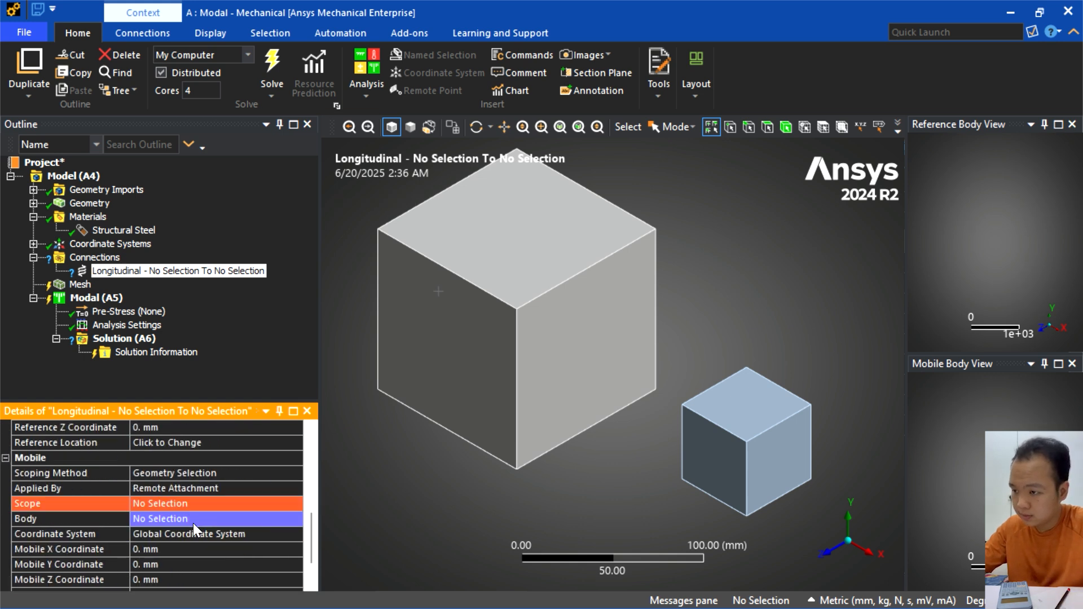
left_click(166, 506)
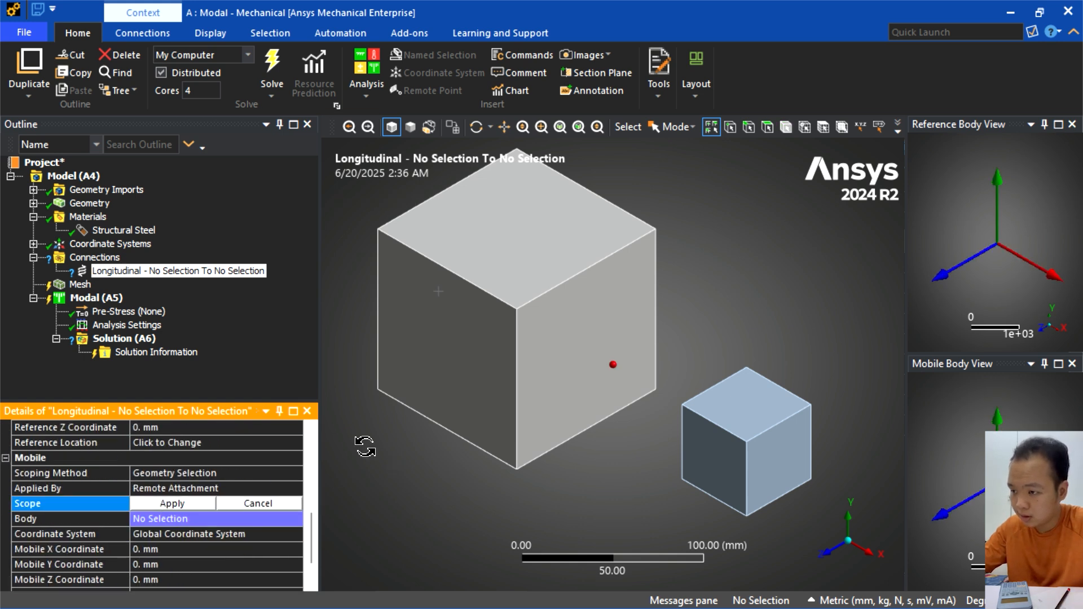
middle_click_drag(365, 446, 458, 472)
left_click(424, 302)
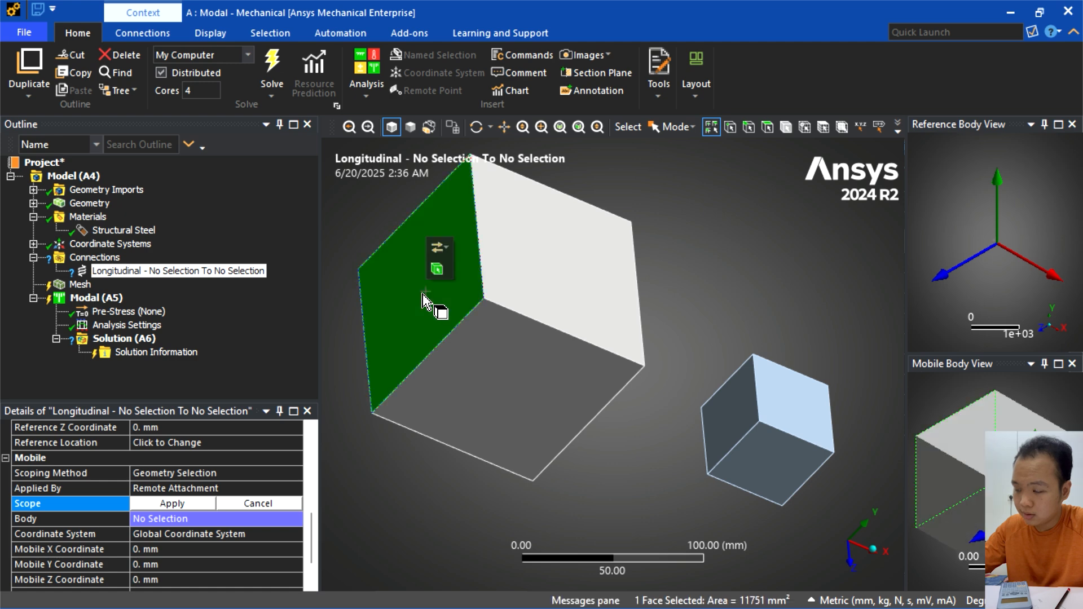
middle_click_drag(424, 302, 383, 352)
left_click(175, 506)
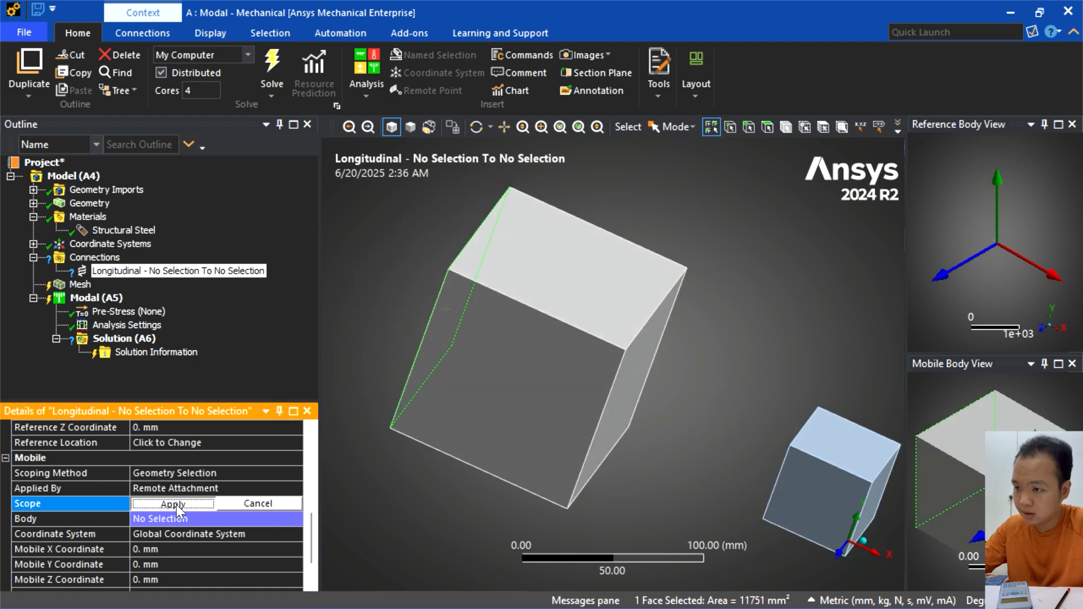
middle_click_drag(401, 452, 375, 438)
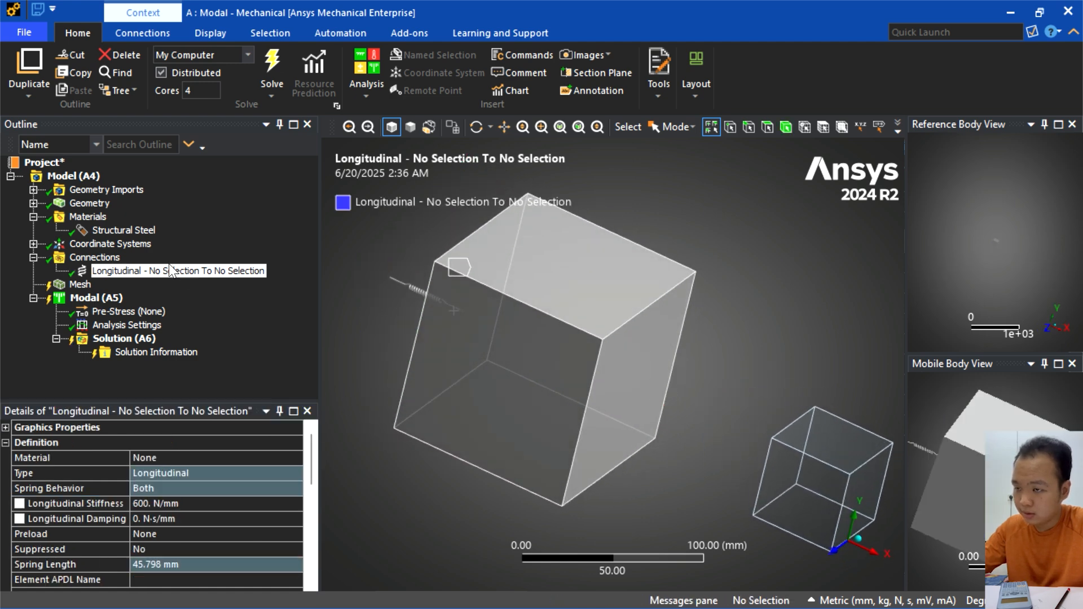
- Insert a second spring under Connections with a longitudinal stiffness of 200 N/mm
left_click(90, 258)
right_click(114, 258)
mouse_move(168, 264)
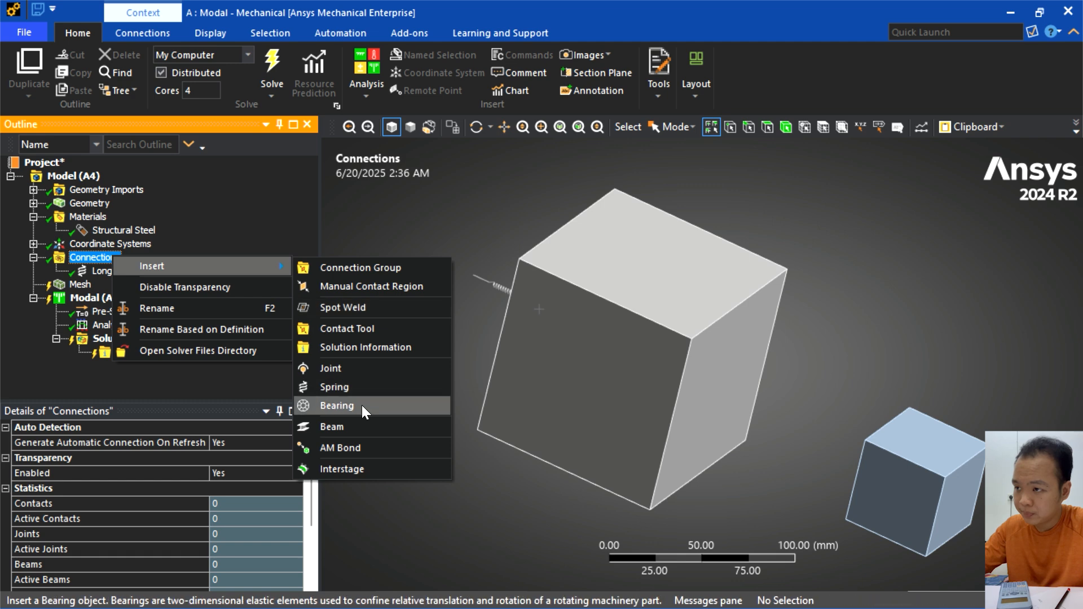
left_click(353, 386)
left_click(164, 502)
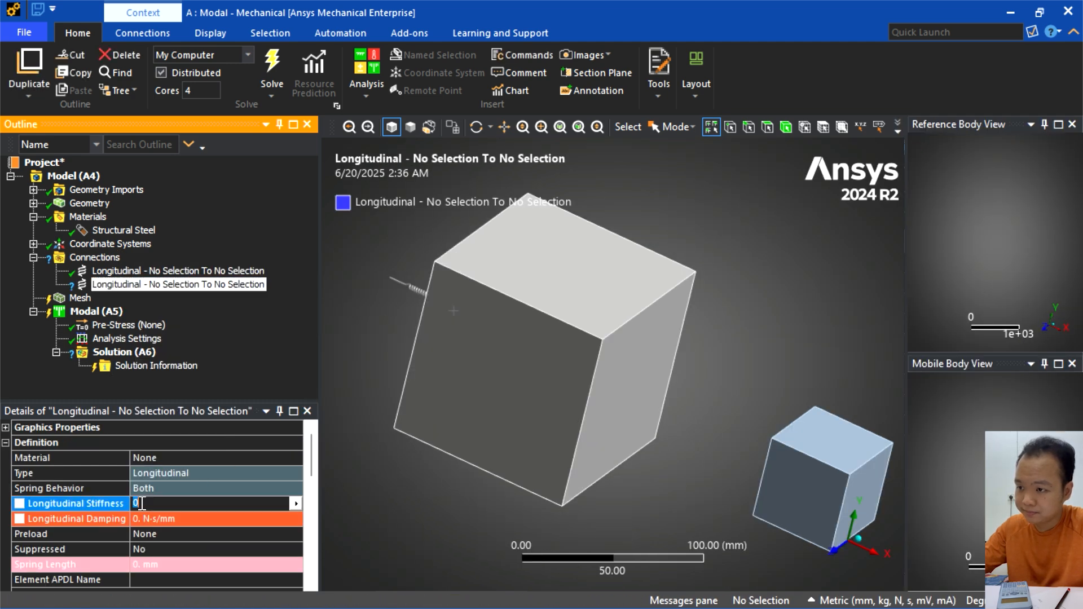
type("200")
key("Return")
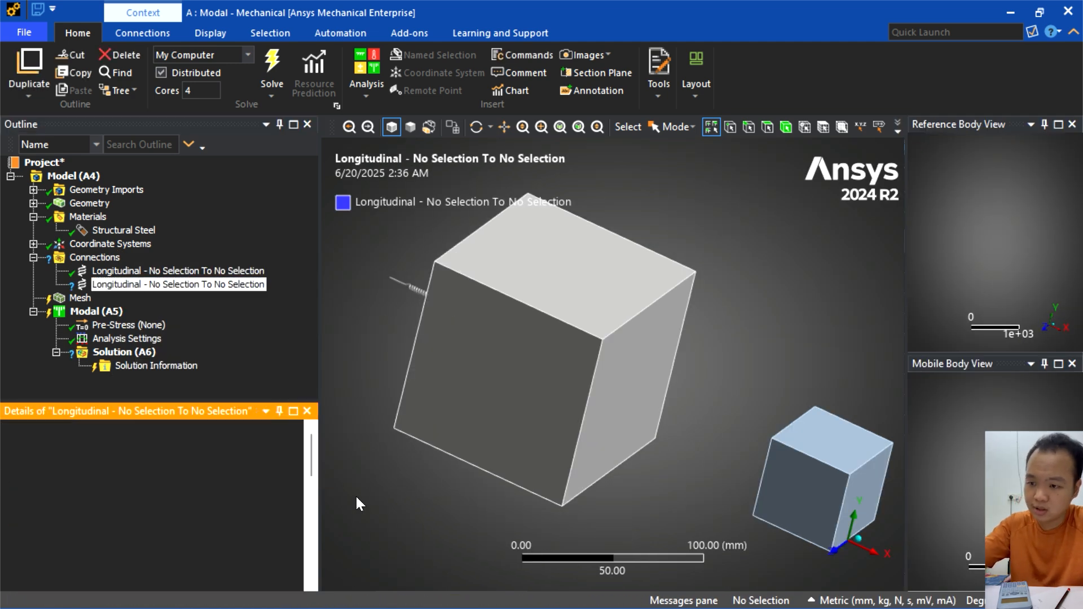
- Scope the 200 N/mm spring between the facing faces of the cubes, with the large cube as reference and the small cube as mobile
scroll(203, 506, "down", 2)
scroll(201, 502, "down", 1)
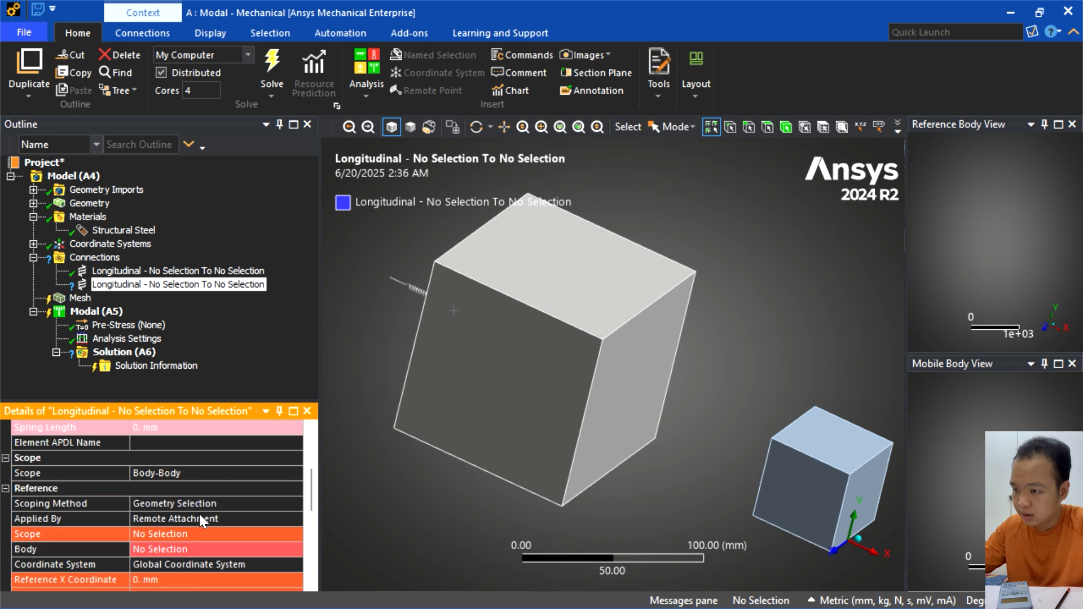
scroll(169, 504, "down", 1)
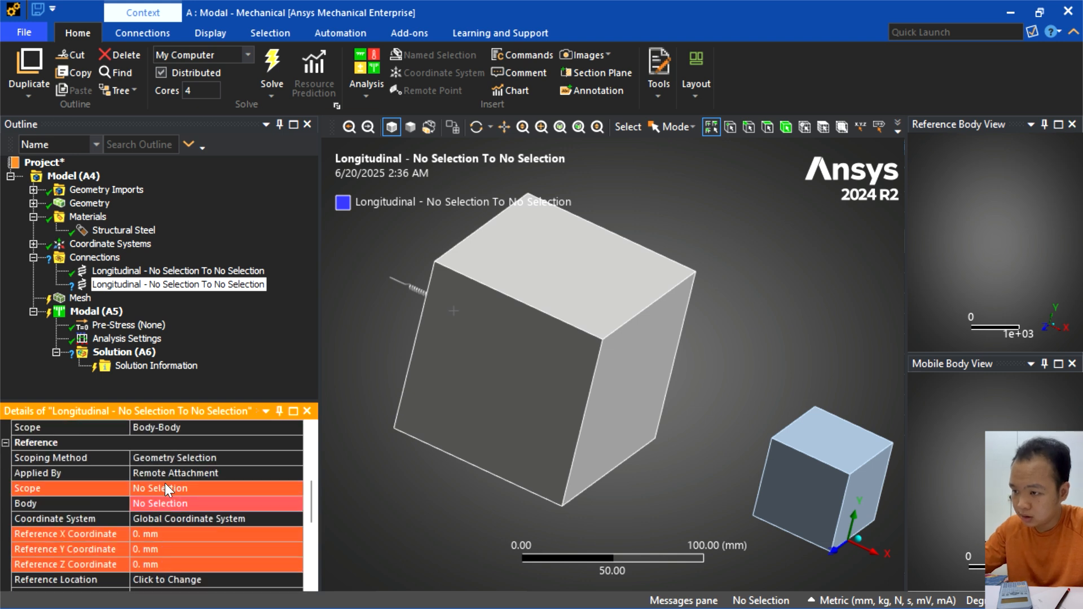
left_click(165, 486)
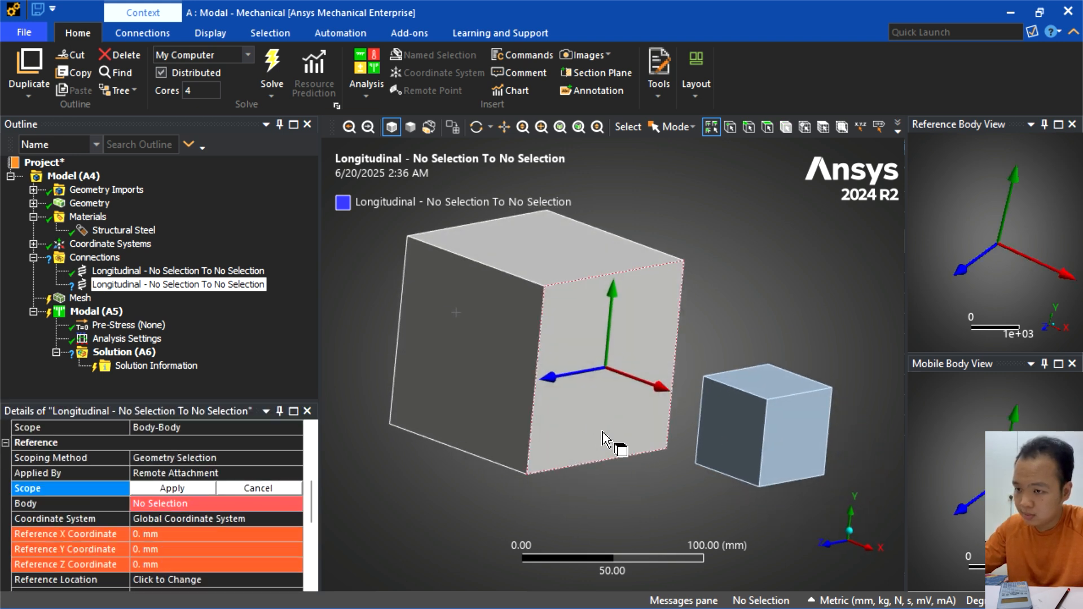
left_click(603, 437)
left_click(179, 487)
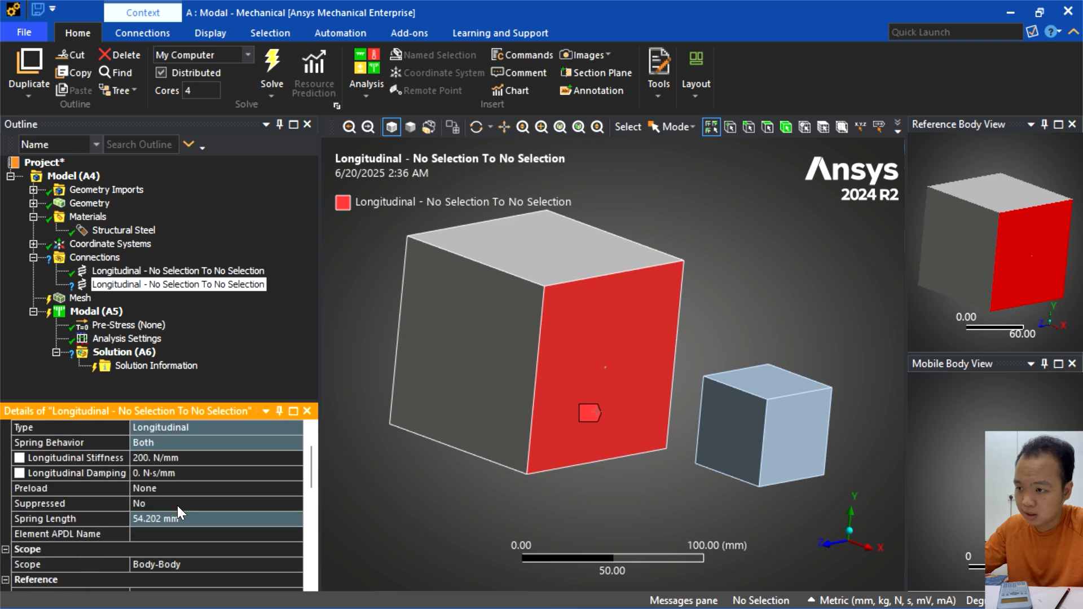
scroll(177, 505, "down", 7)
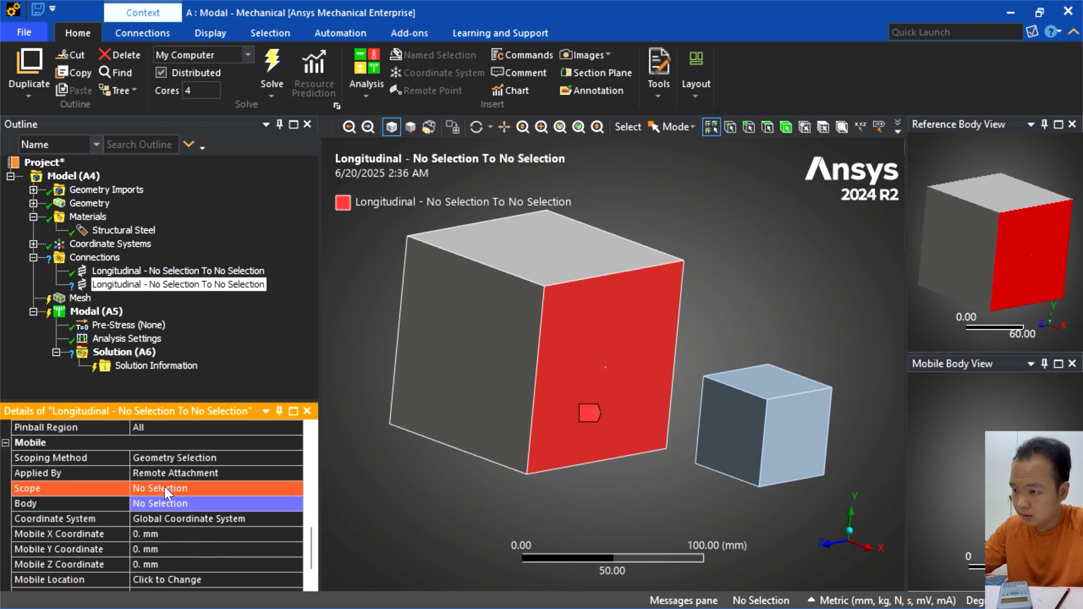
left_click(165, 486)
left_click(758, 402)
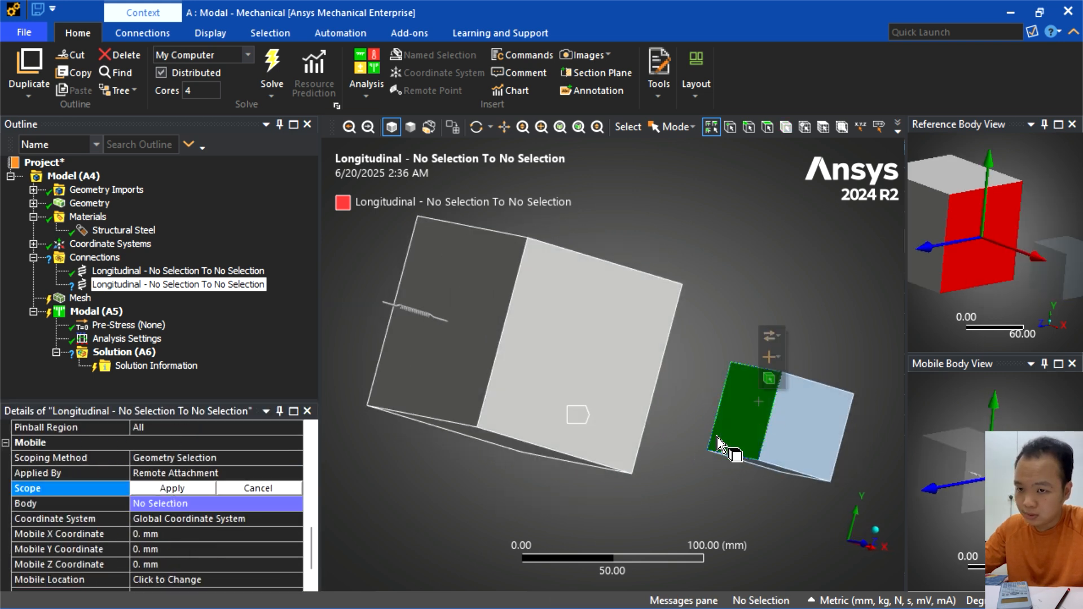
left_click(184, 486)
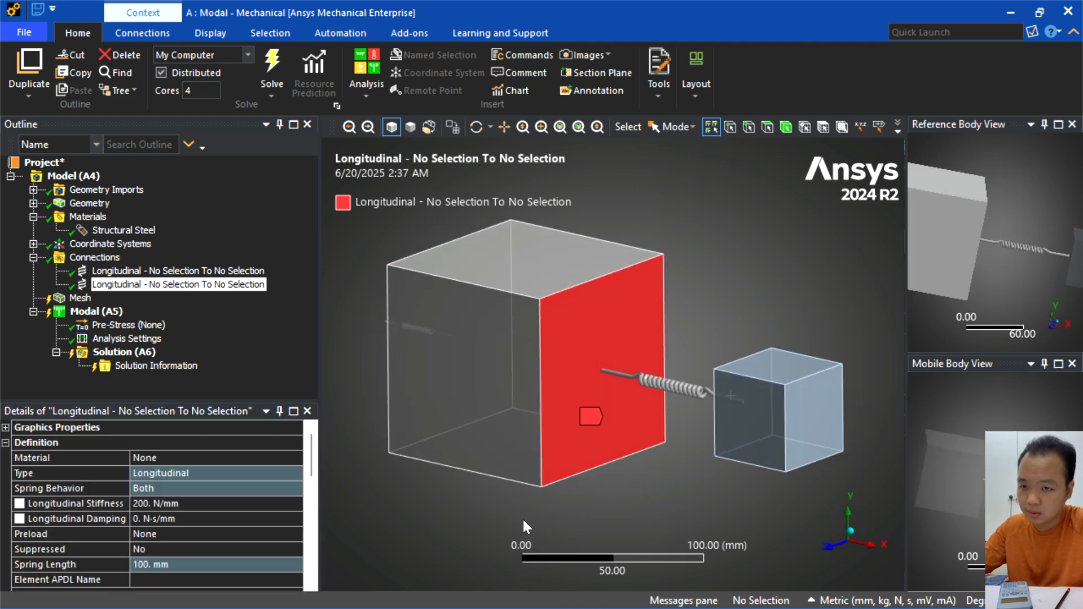
- Insert a third spring under Connections with a longitudinal stiffness of 400 N/mm
left_click(94, 257)
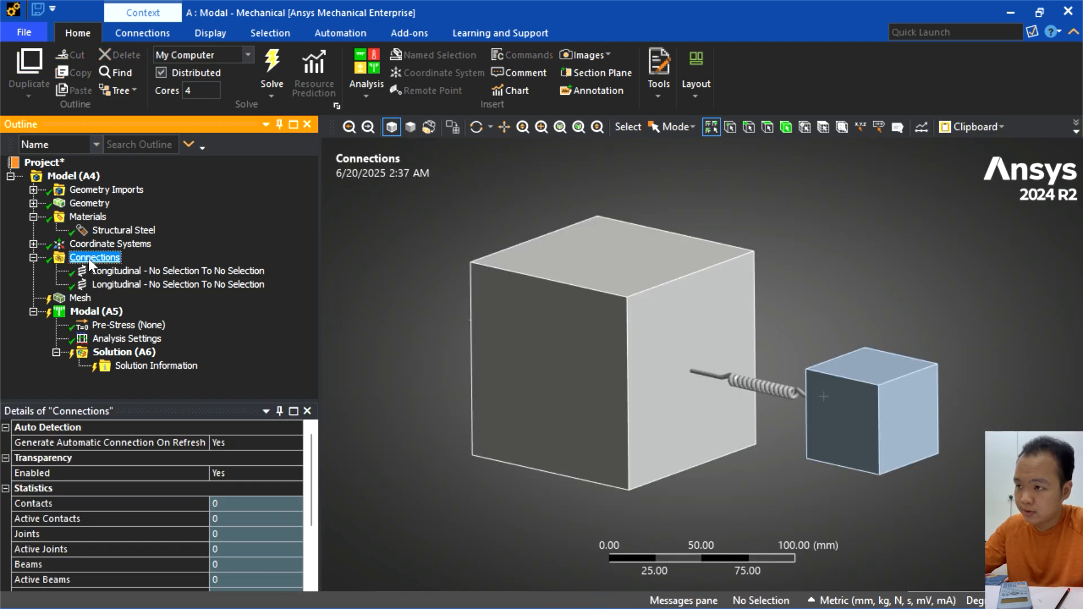
right_click(91, 259)
mouse_move(129, 271)
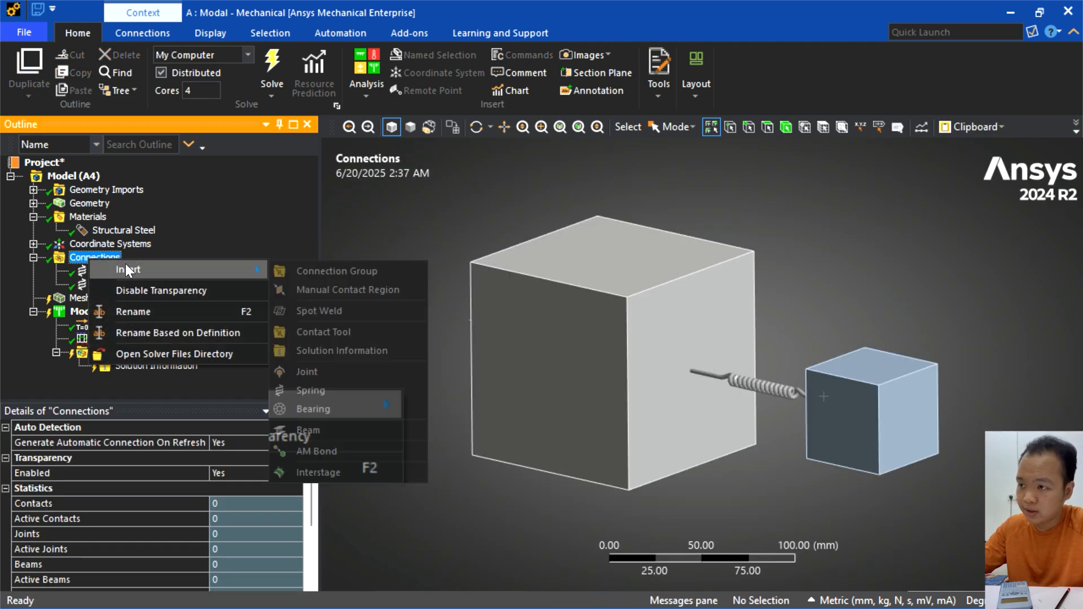
left_click(356, 387)
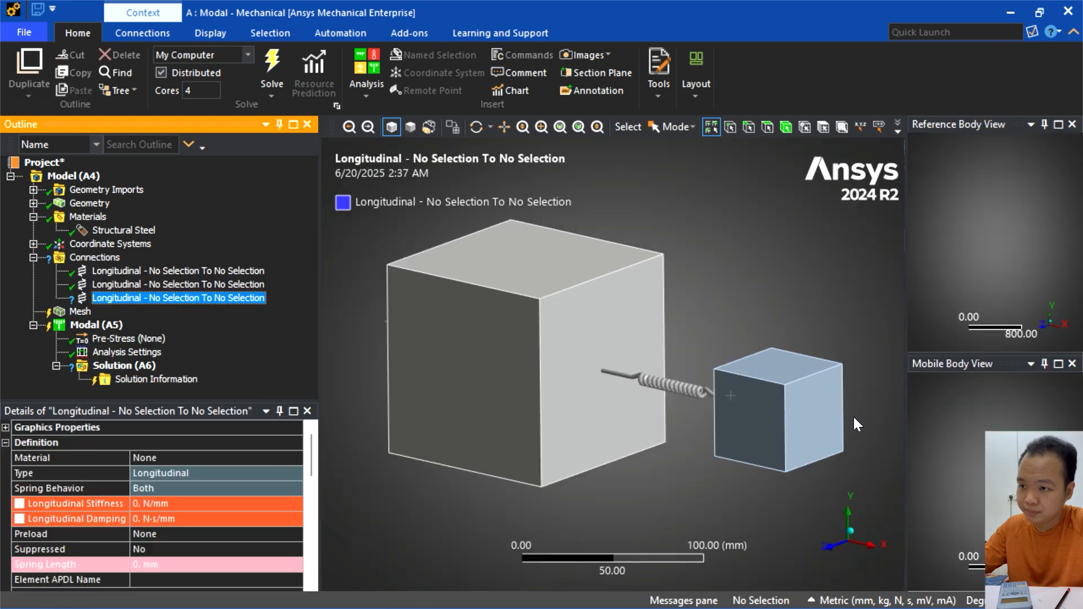
left_click(148, 499)
type("4")
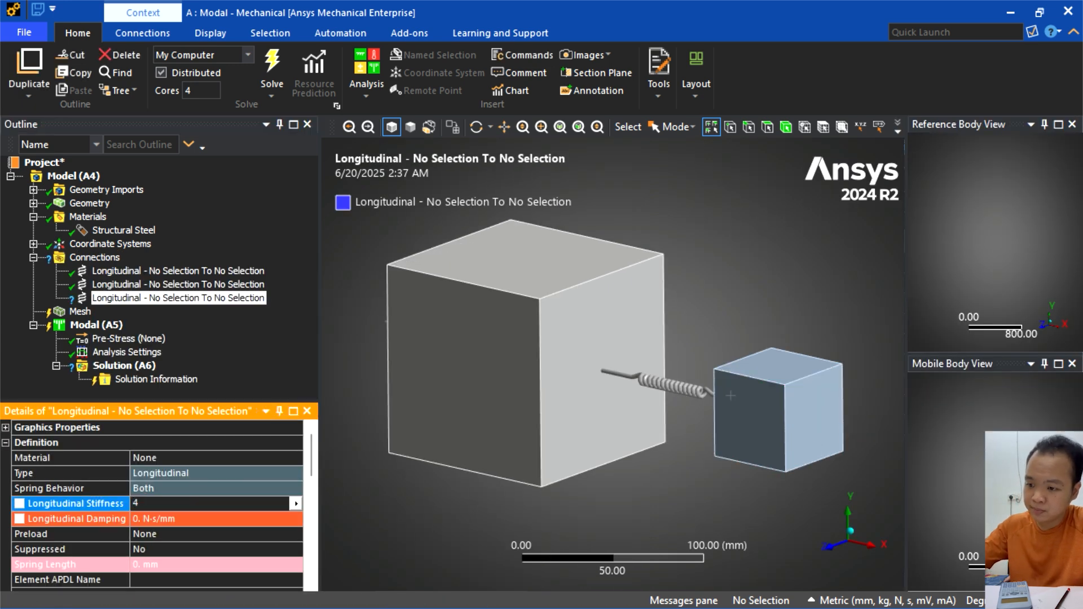
type("00")
key("Return")
- Scope the third spring as Body-Ground and assign the small cube's face on the side away from the large cube as its mobile scope
scroll(198, 503, "down", 1)
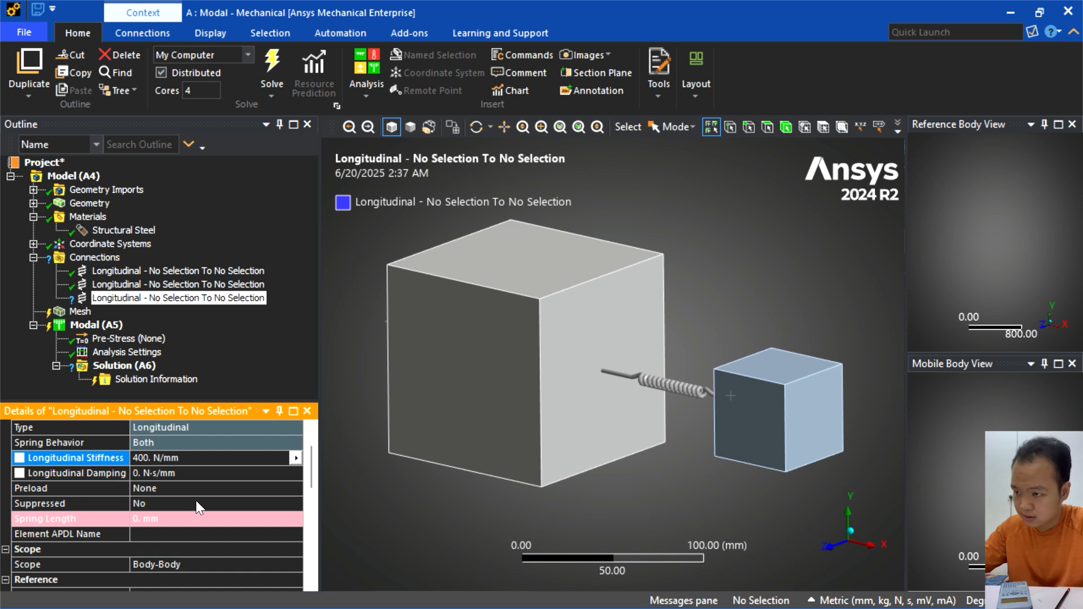
scroll(166, 497, "down", 1)
left_click(192, 517)
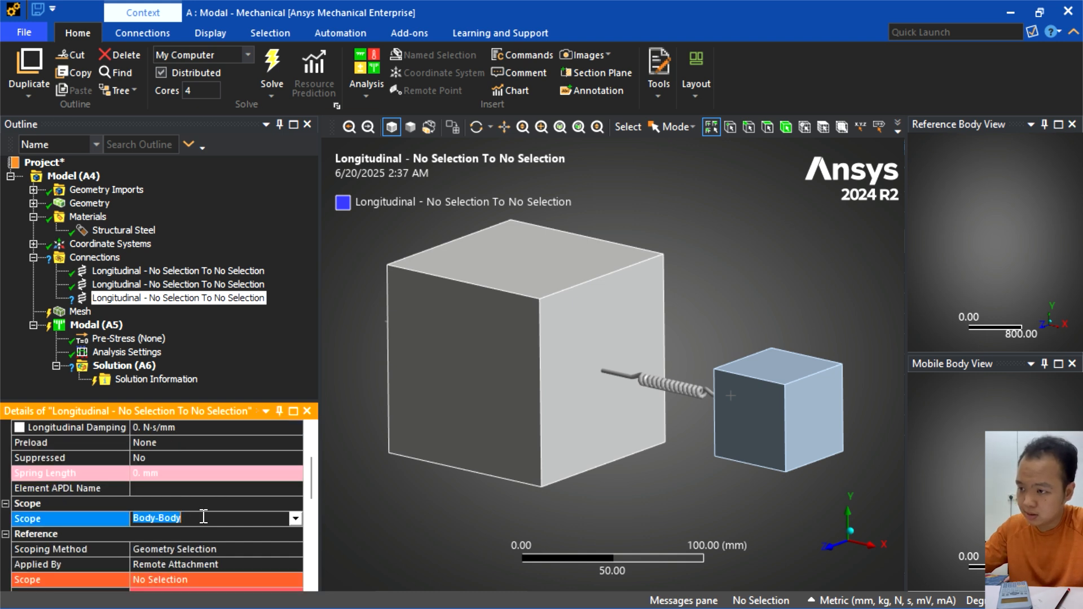
left_click(295, 518)
left_click(231, 546)
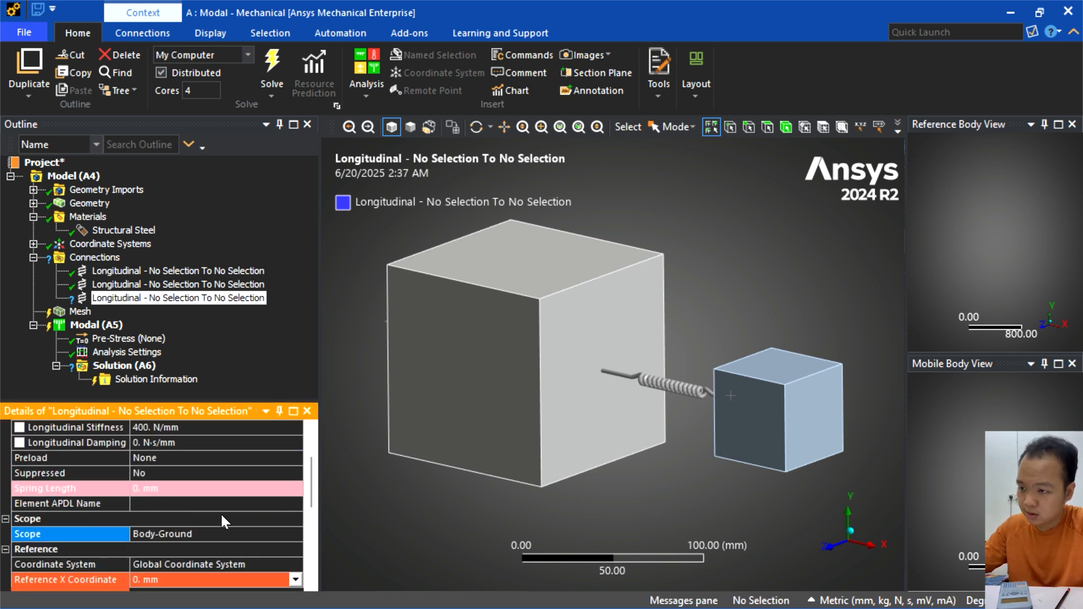
scroll(163, 492, "down", 2)
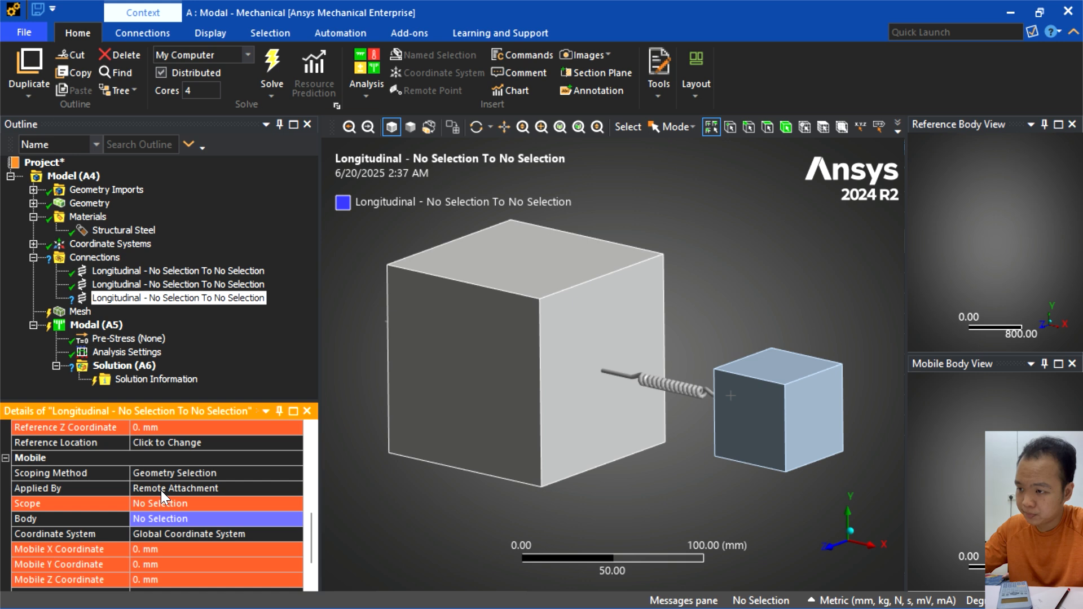
left_click(149, 504)
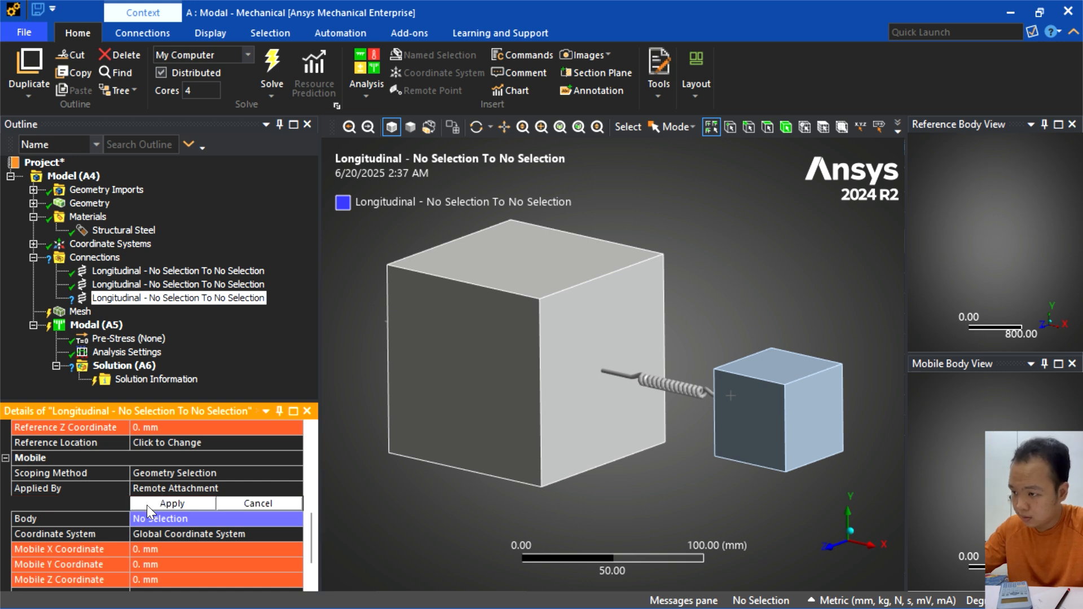
left_click(817, 429)
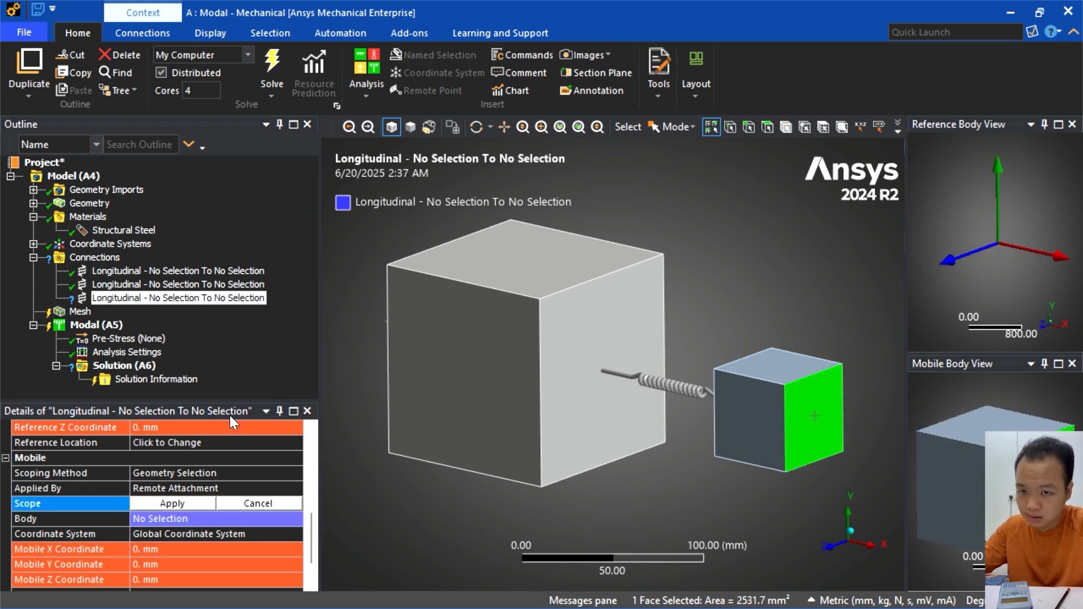
left_click(170, 502)
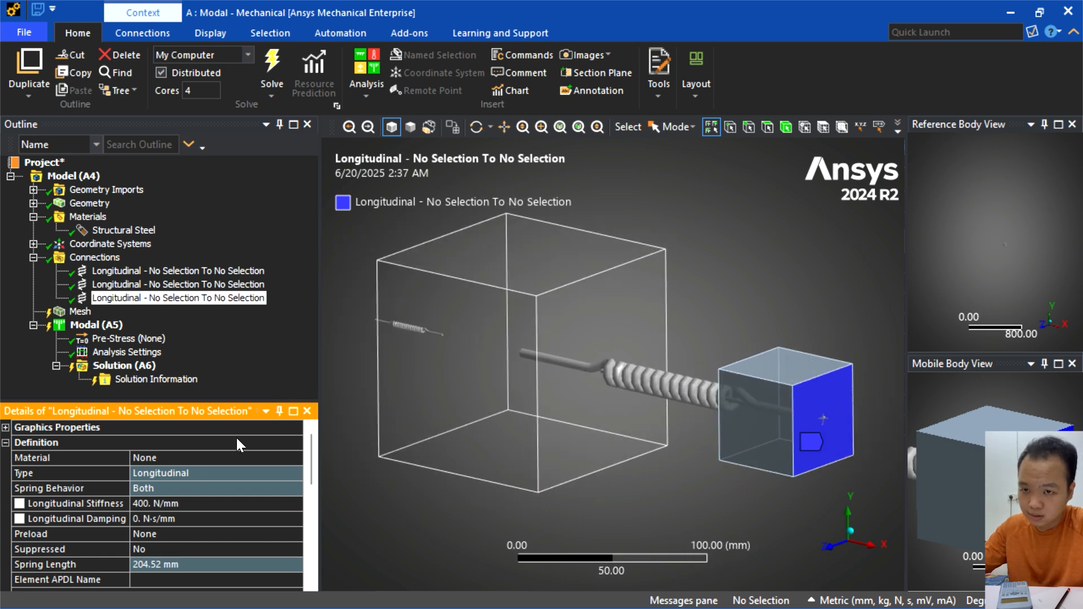
- Set the third spring's Reference X Coordinate to 258.7 mm
scroll(173, 507, "down", 3)
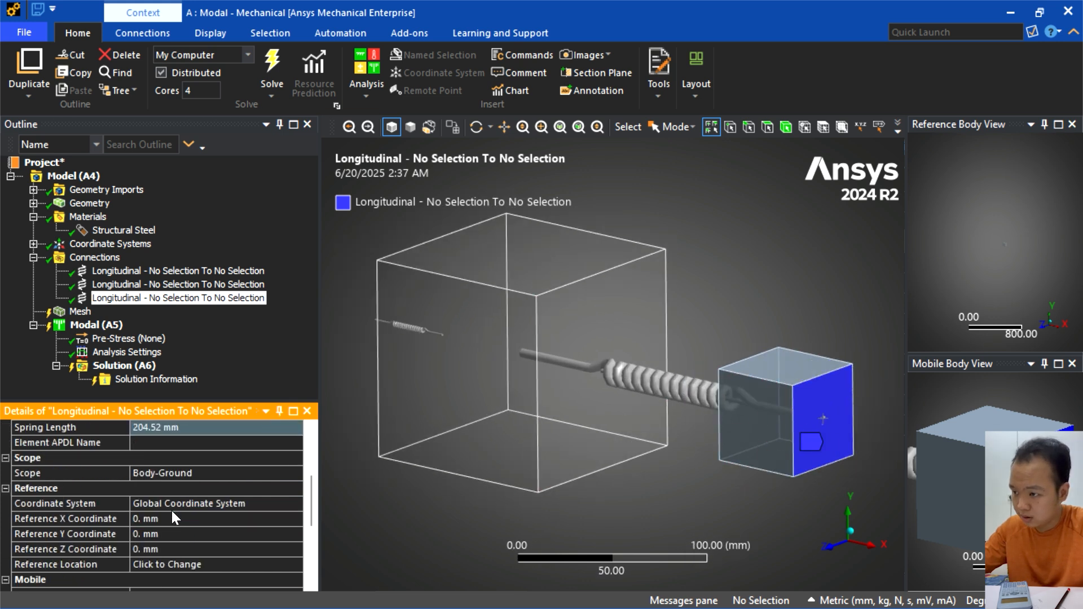
left_click(155, 518)
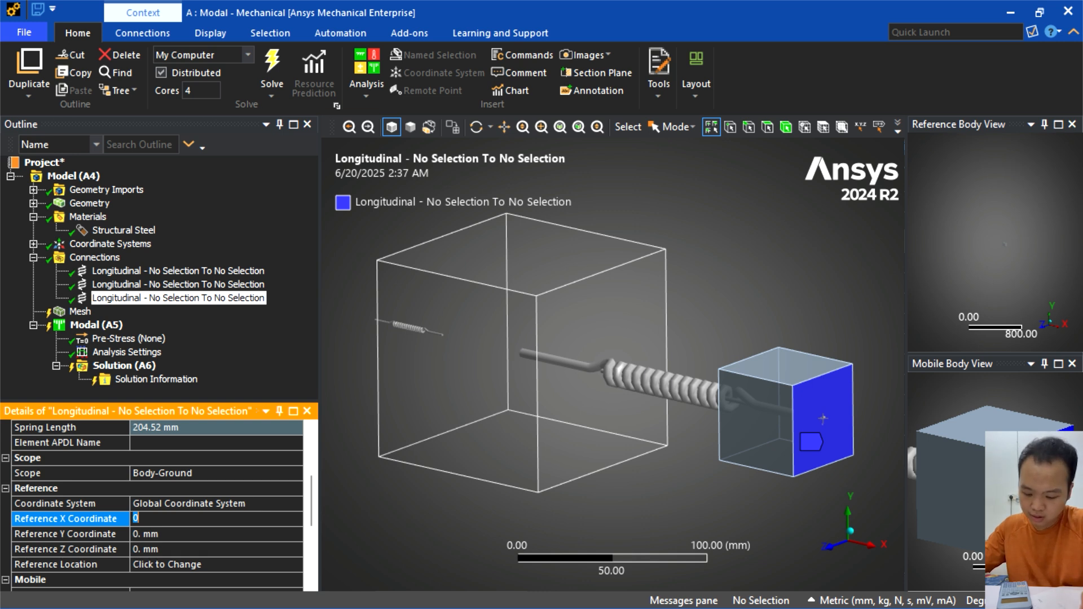
type("258")
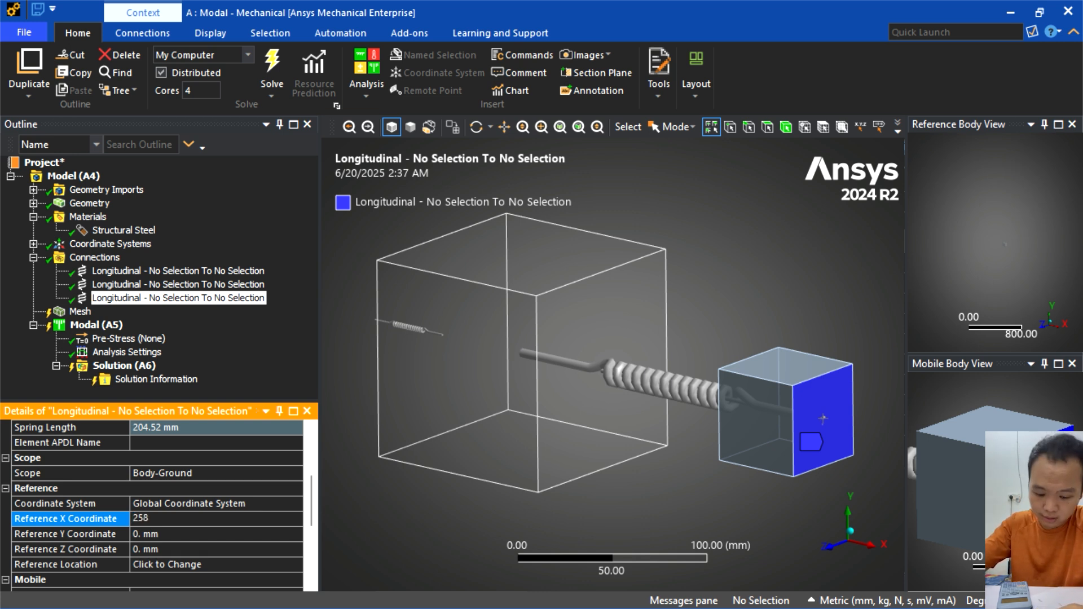
type(".72")
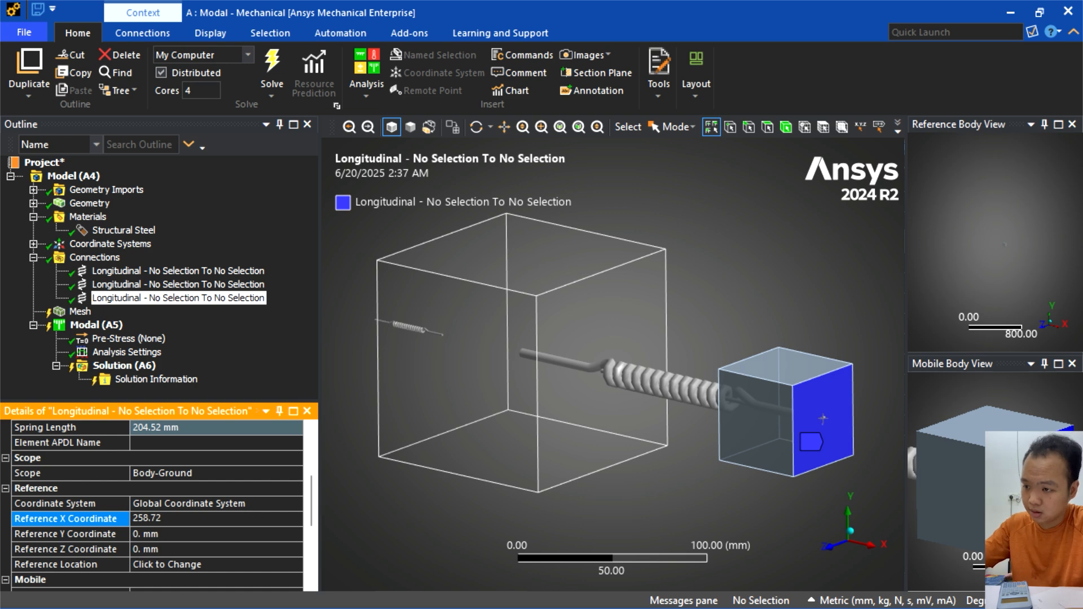
key("Return")
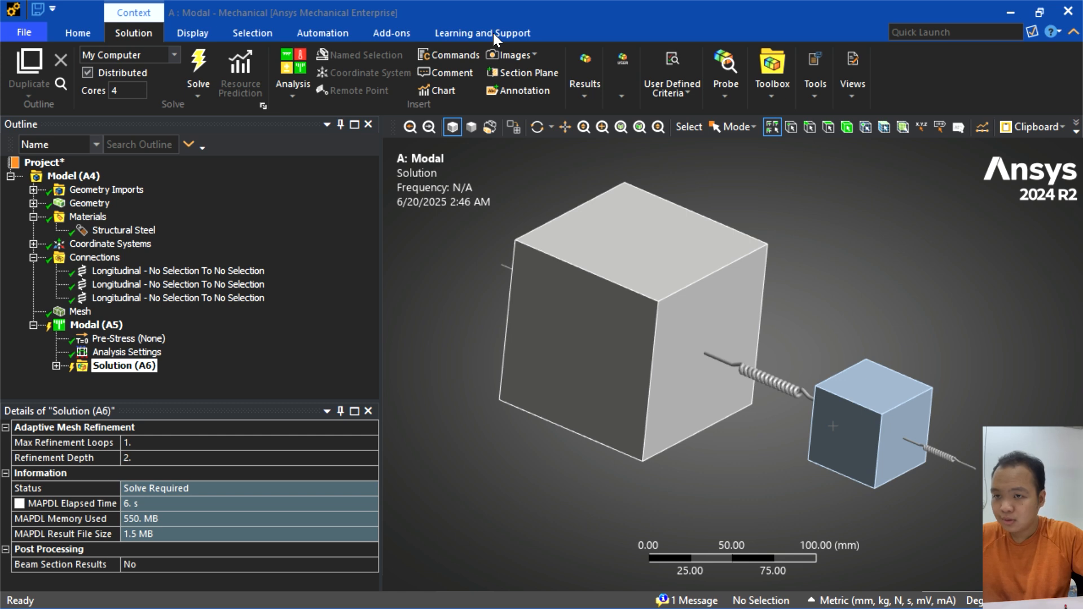
- Generate the mesh of both cubes with the default element size
middle_click_drag(686, 361, 607, 335)
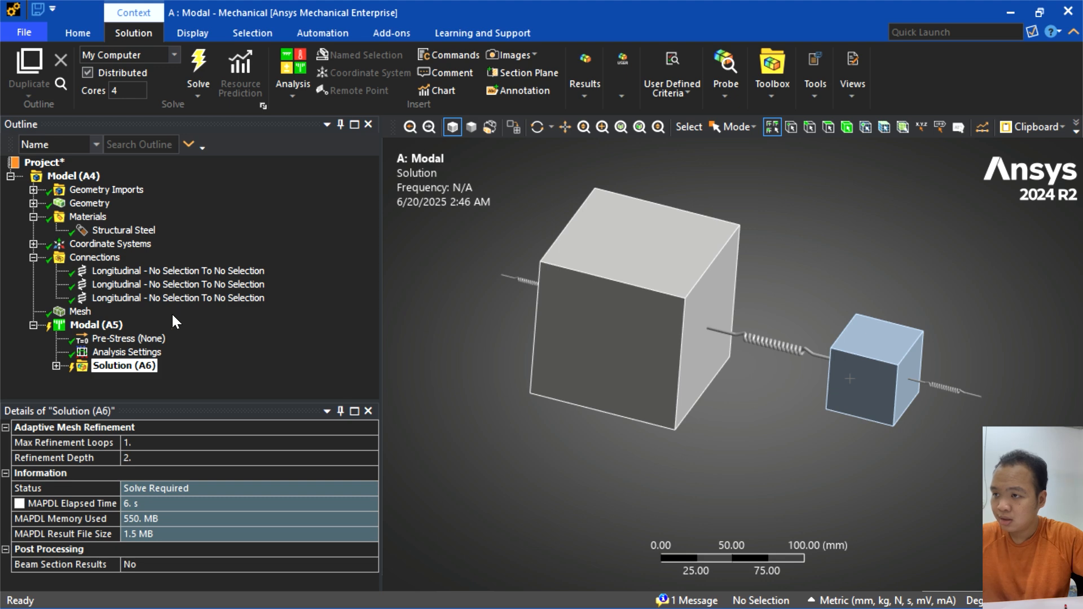
left_click(81, 311)
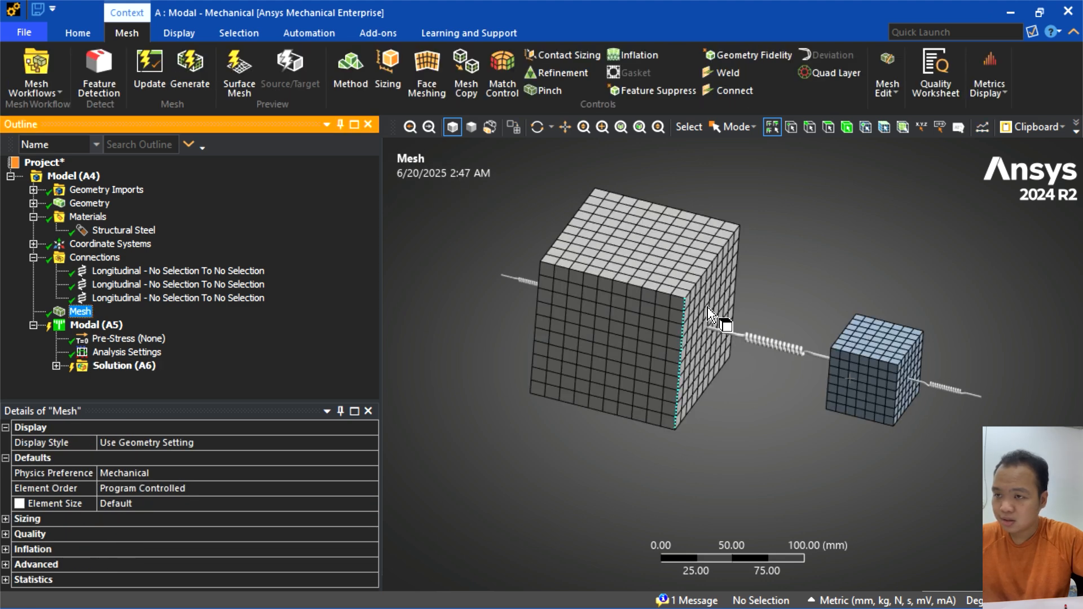
right_click(85, 309)
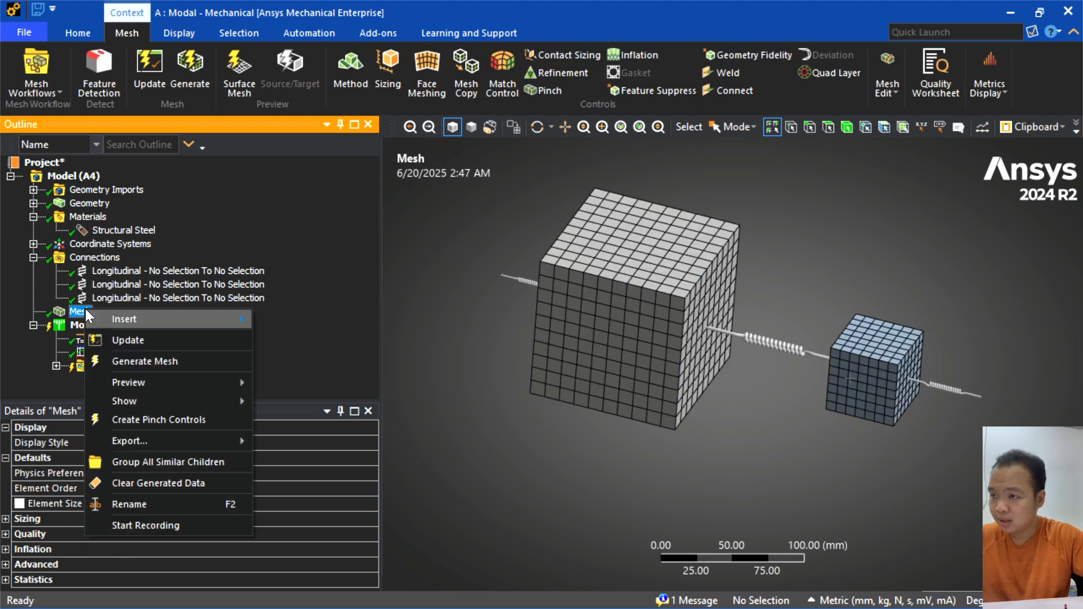
left_click(178, 362)
middle_click_drag(788, 320, 759, 341)
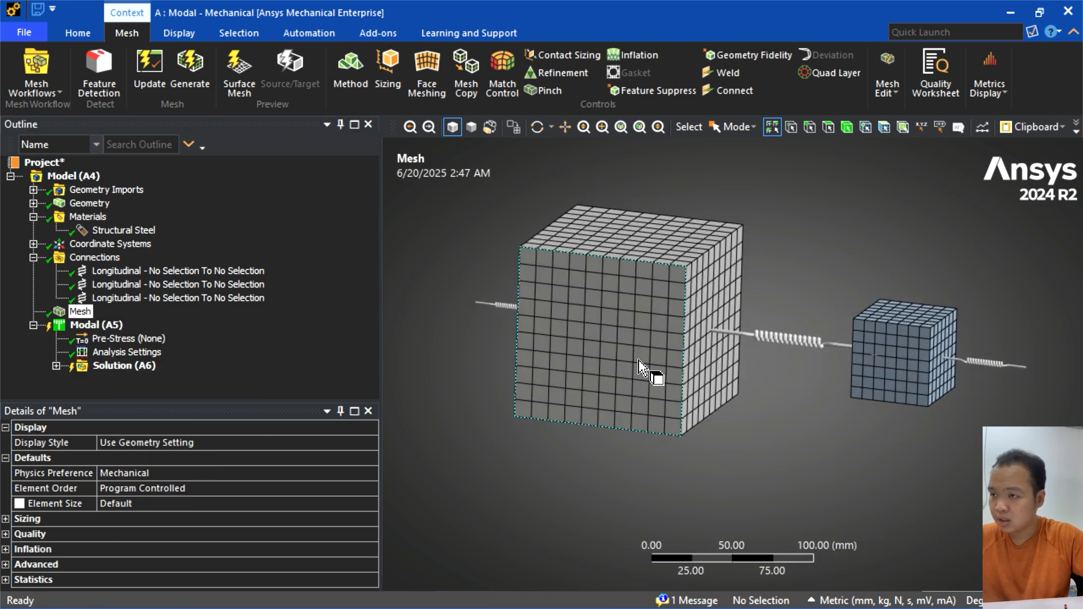
- Insert a Remote Displacement in the modal analysis and scope it to the large cube's front face on the positive Z side
left_click(100, 326)
right_click(101, 326)
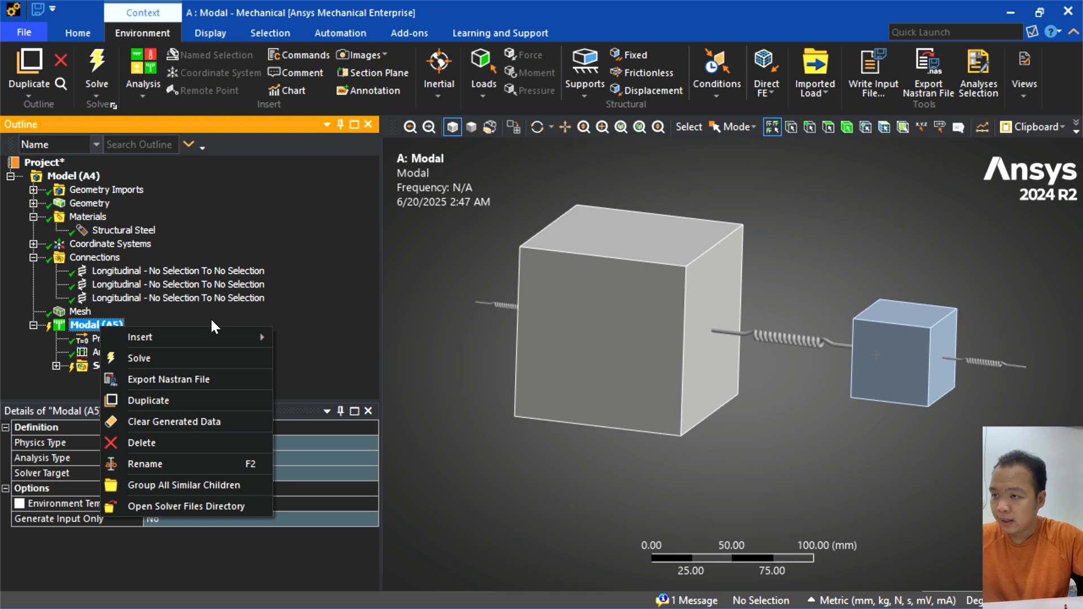
mouse_move(218, 337)
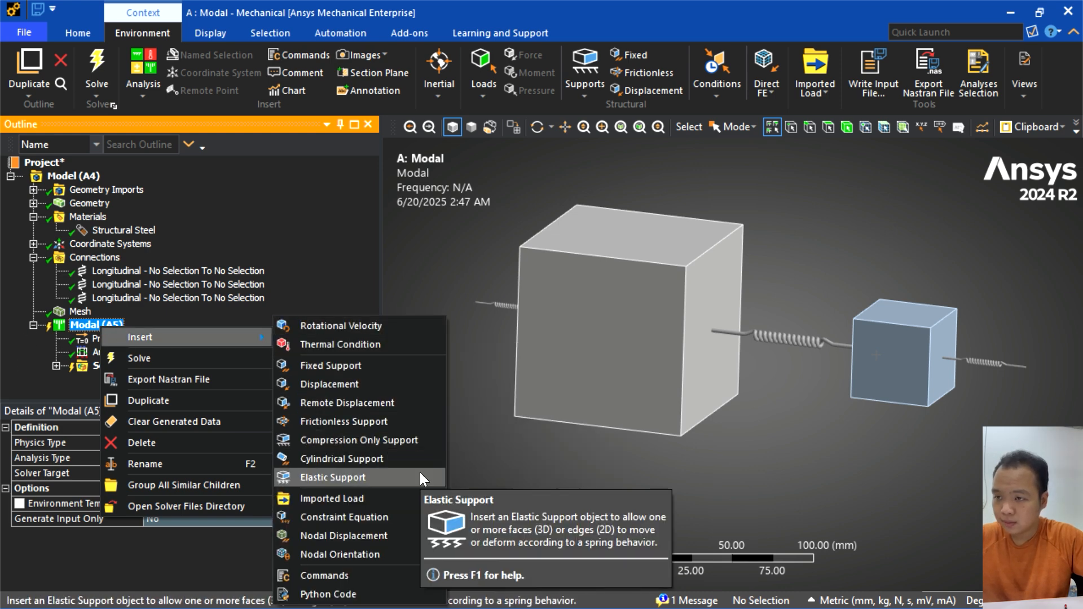
left_click(391, 401)
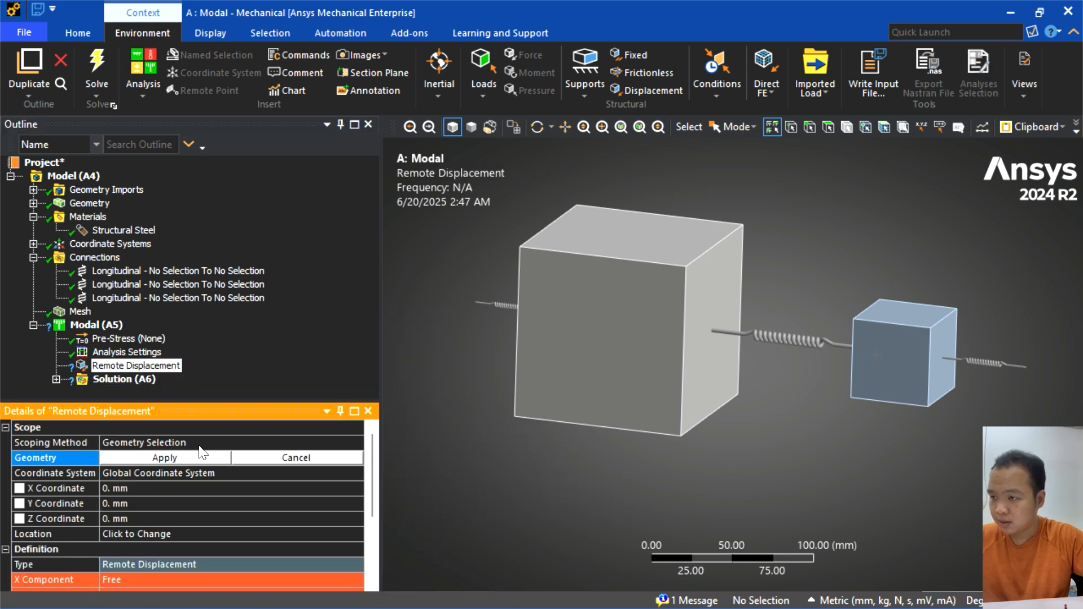
left_click(587, 344)
middle_click_drag(549, 459, 512, 468)
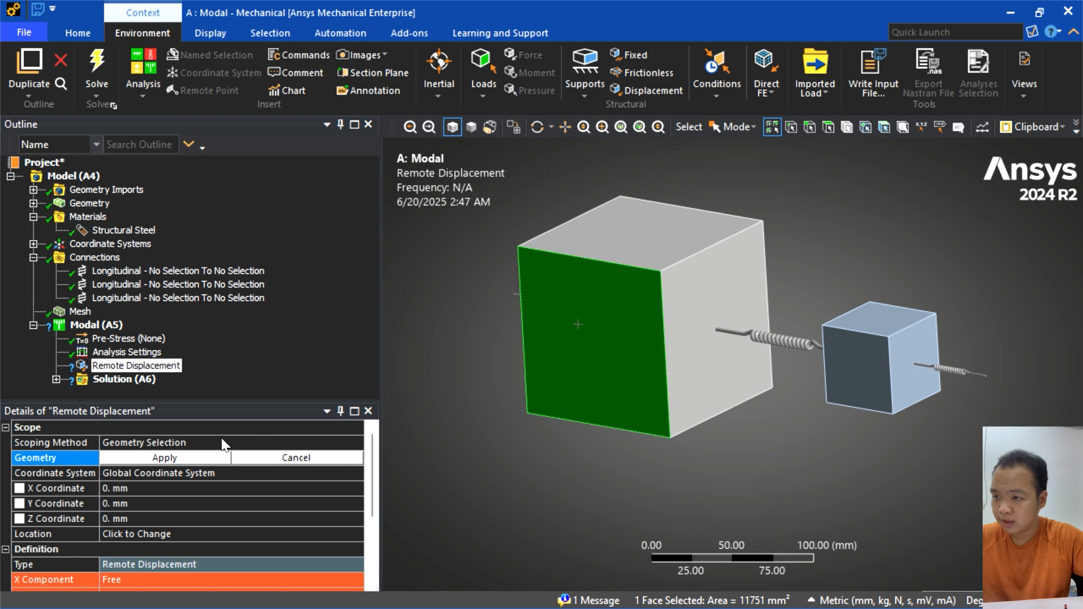
scroll(198, 479, "down", 1)
scroll(193, 505, "up", 1)
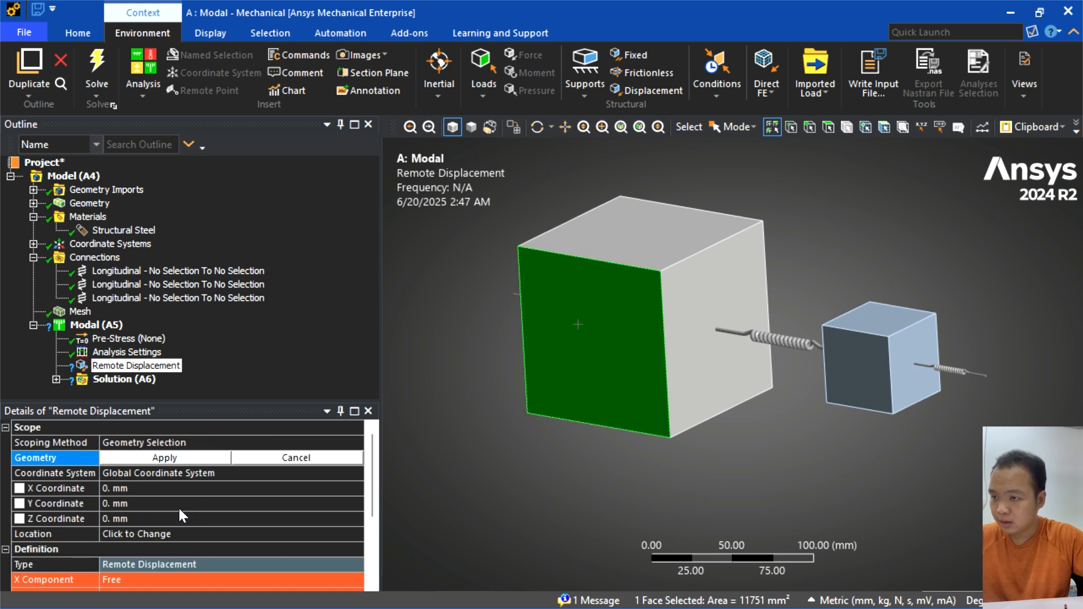
left_click(183, 460)
- Set the Y Component and Z Component of the large cube's remote displacement to 0 mm
scroll(211, 500, "down", 2)
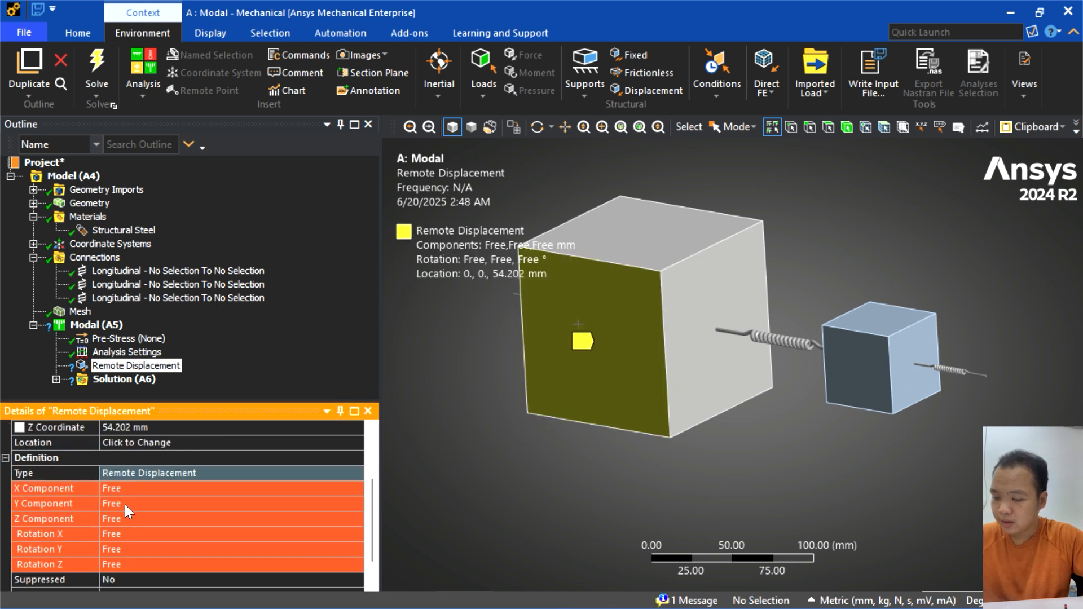
left_click(125, 504)
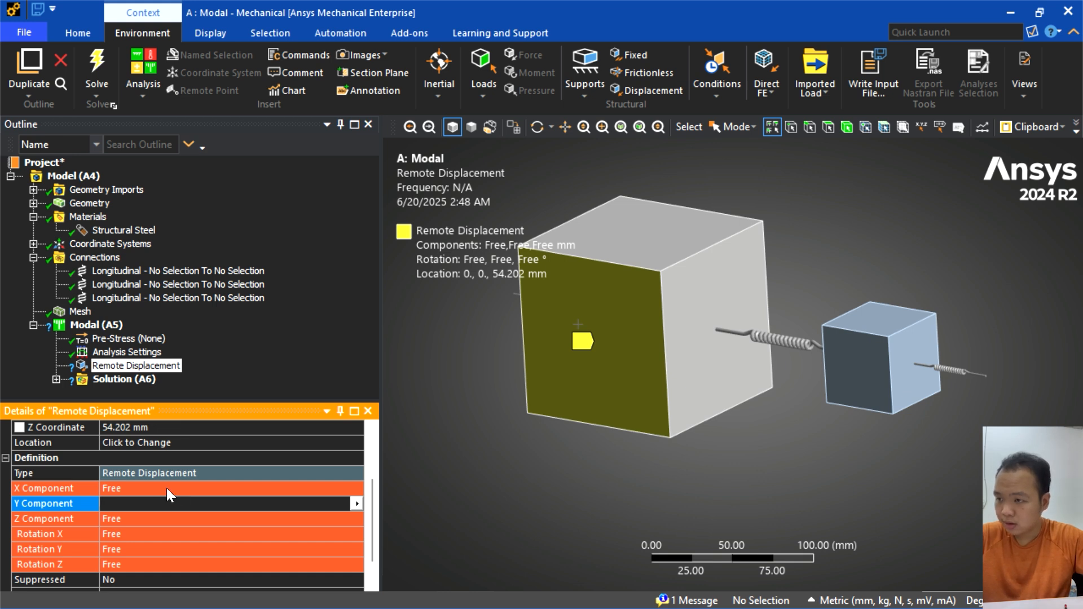
type("0")
key("Return")
scroll(333, 481, "down", 3)
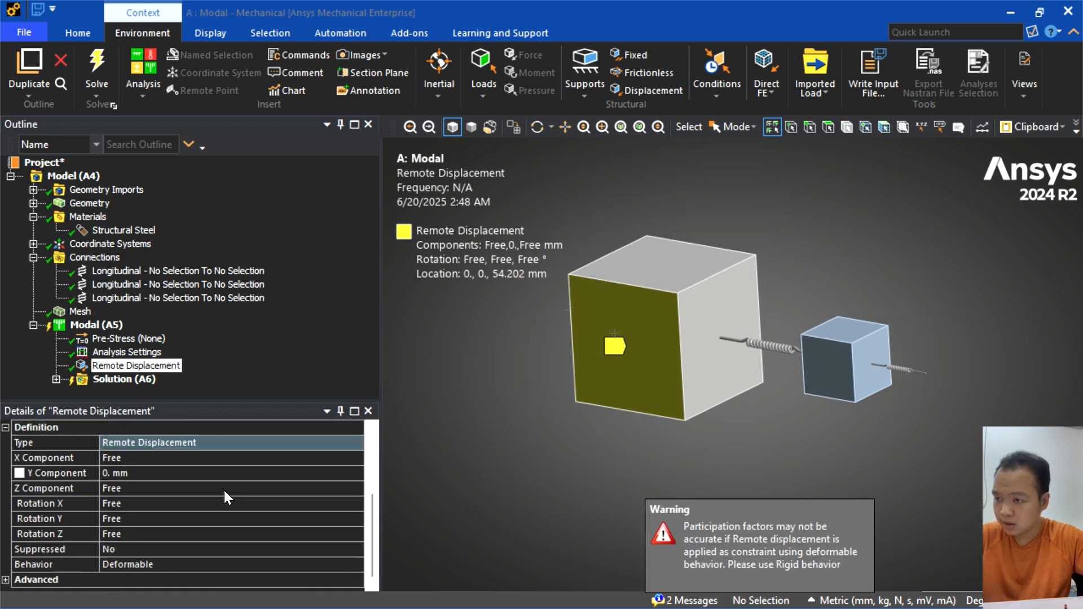
left_click(141, 488)
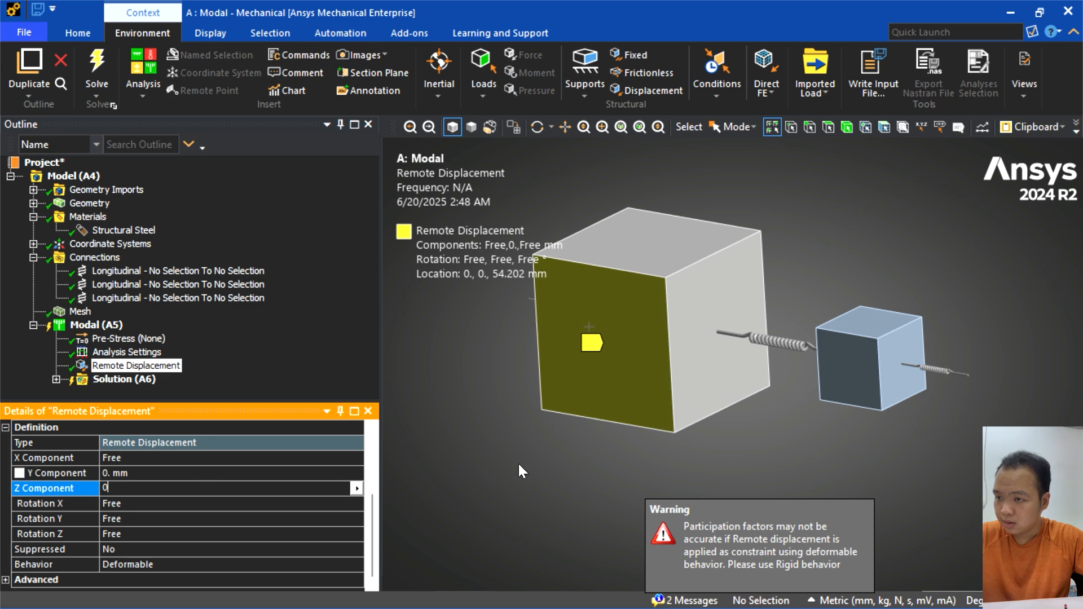
key("Return")
- Set Rotation X, Rotation Y and Rotation Z of the large cube's remote displacement to 0°
left_click(132, 503)
type("0")
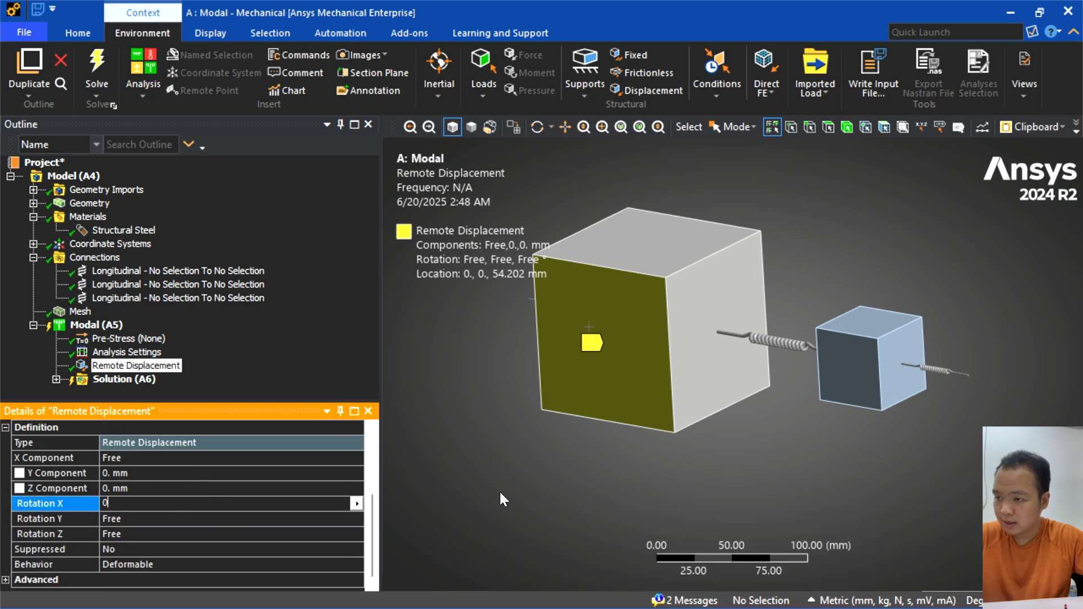
key("Return")
left_click(132, 517)
type("0")
key("Return")
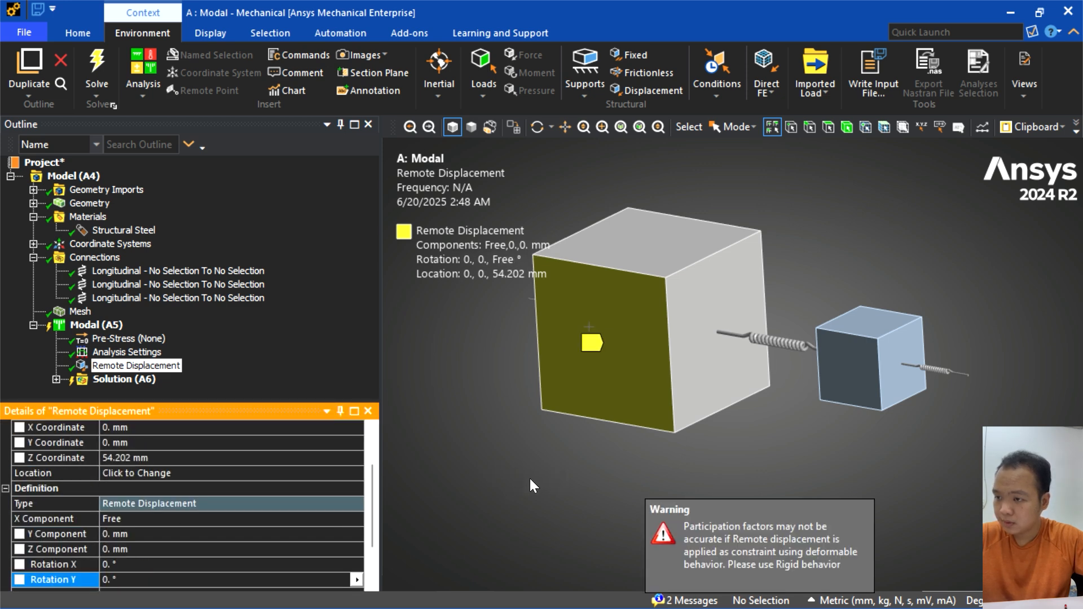
left_click(136, 533)
type("0")
key("Return")
scroll(202, 517, "up", 2)
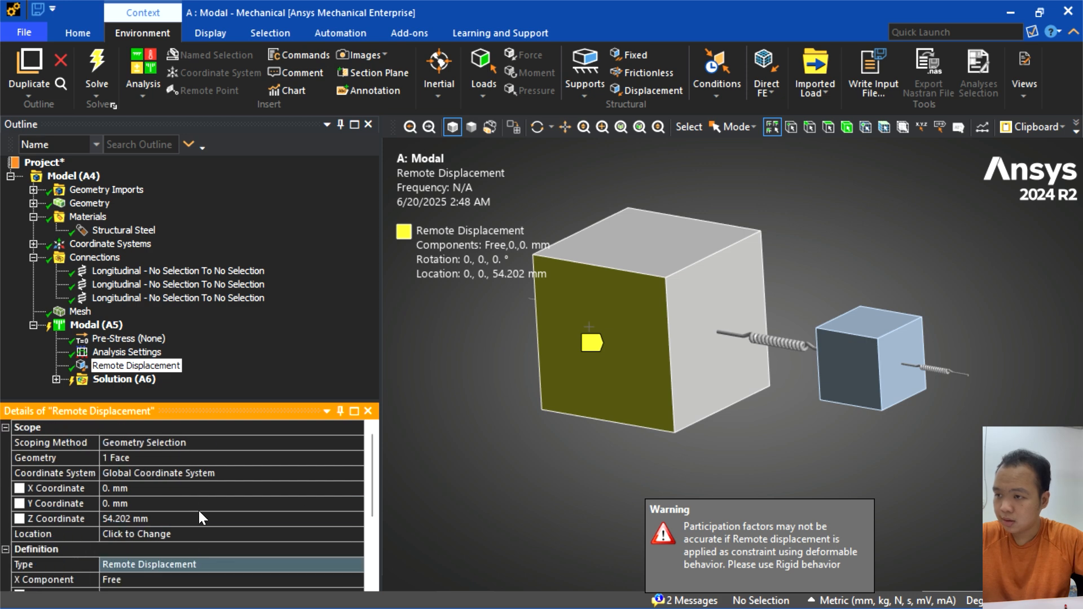
- Insert a second Remote Displacement in the modal analysis and scope it to the small cube's front face on the positive Z side
right_click(93, 326)
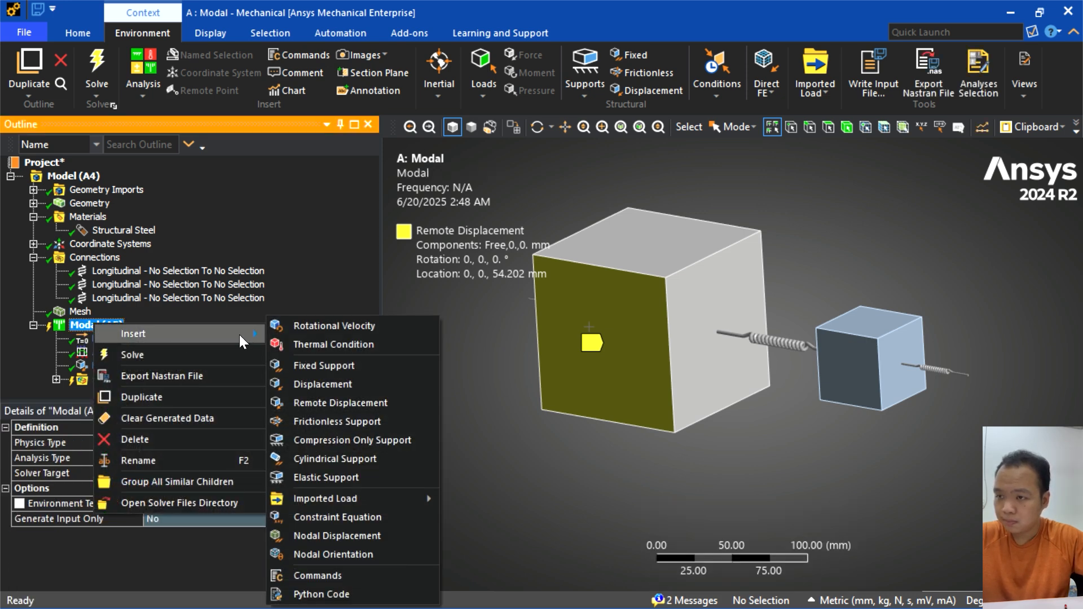
left_click(338, 403)
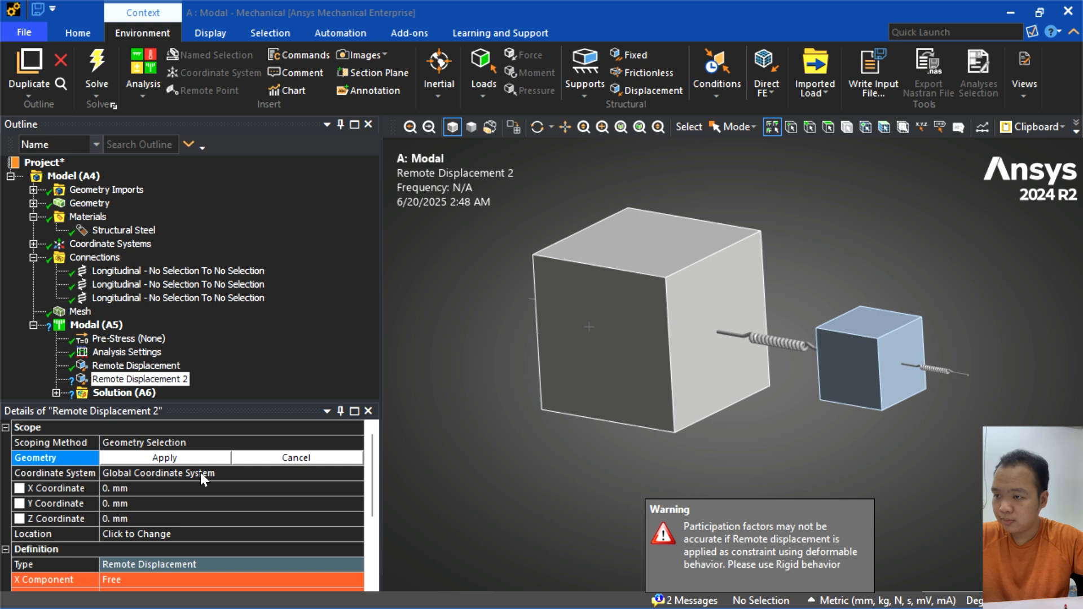
left_click(170, 456)
scroll(821, 426, "up", 2)
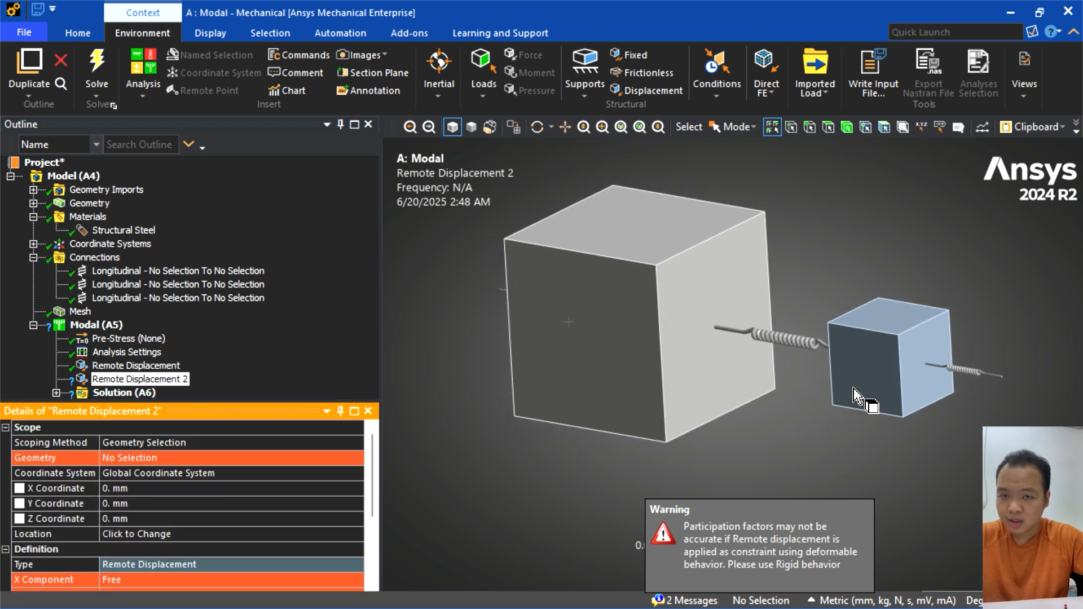
left_click(871, 367)
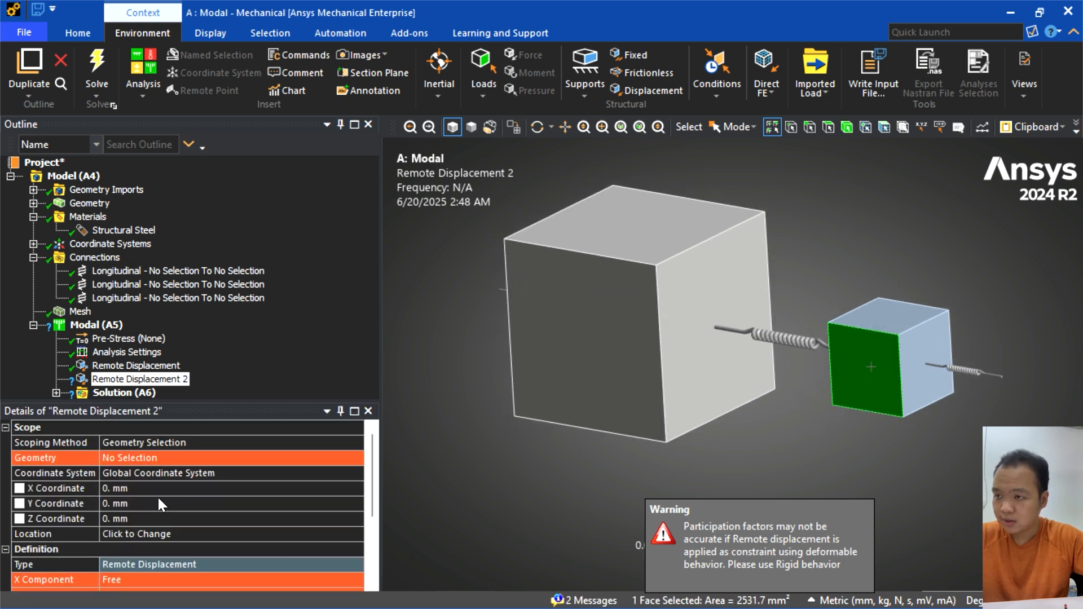
scroll(164, 503, "down", 2)
scroll(186, 506, "up", 2)
left_click(162, 458)
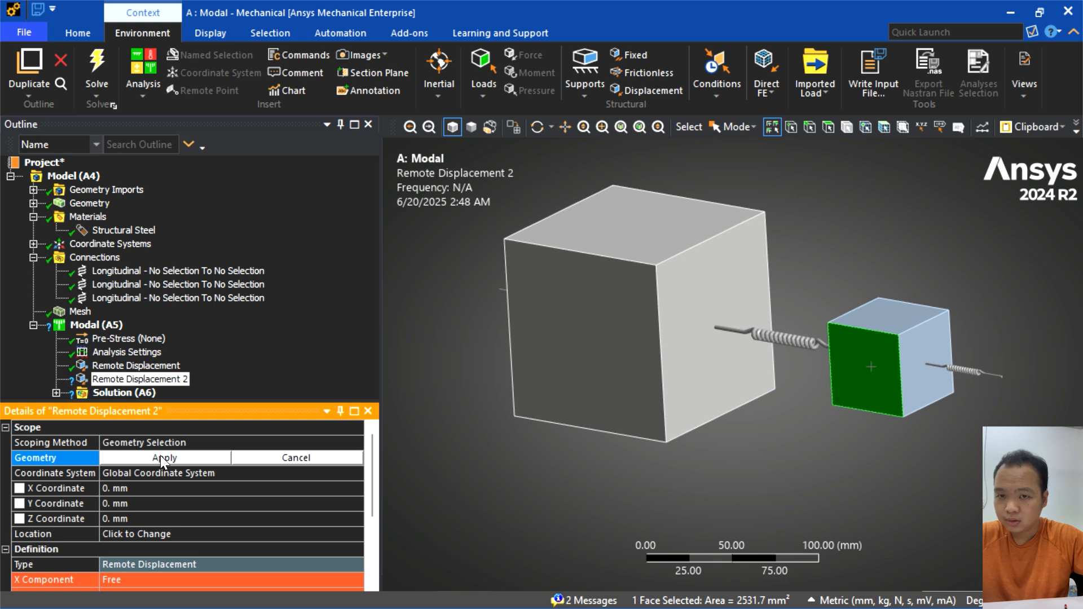
left_click(140, 459)
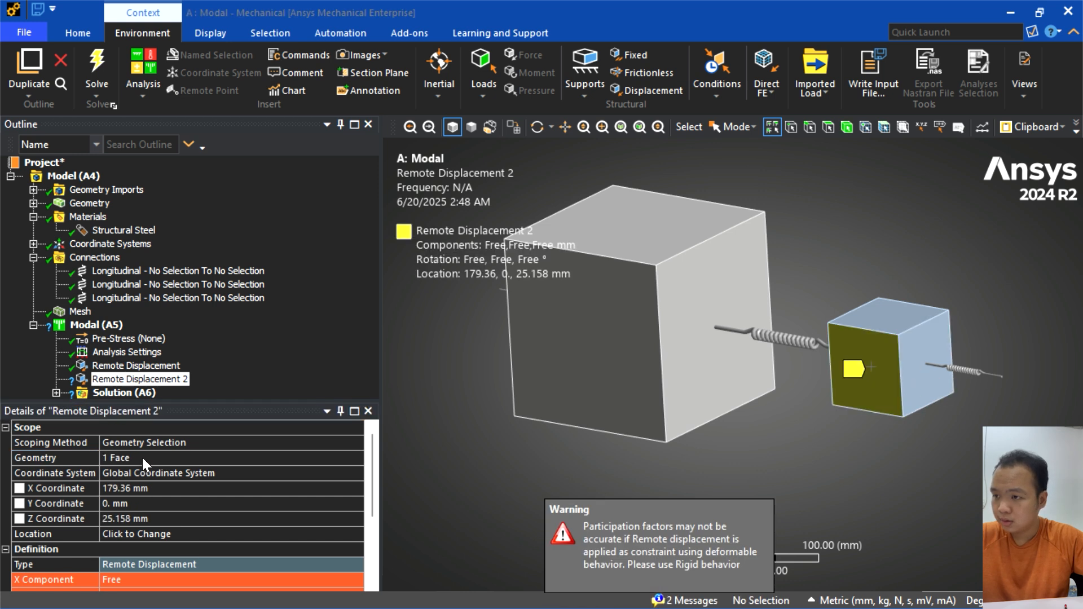
- Set the Y Component and Z Component of the small cube's remote displacement to 0 mm
scroll(194, 504, "down", 3)
left_click(120, 470)
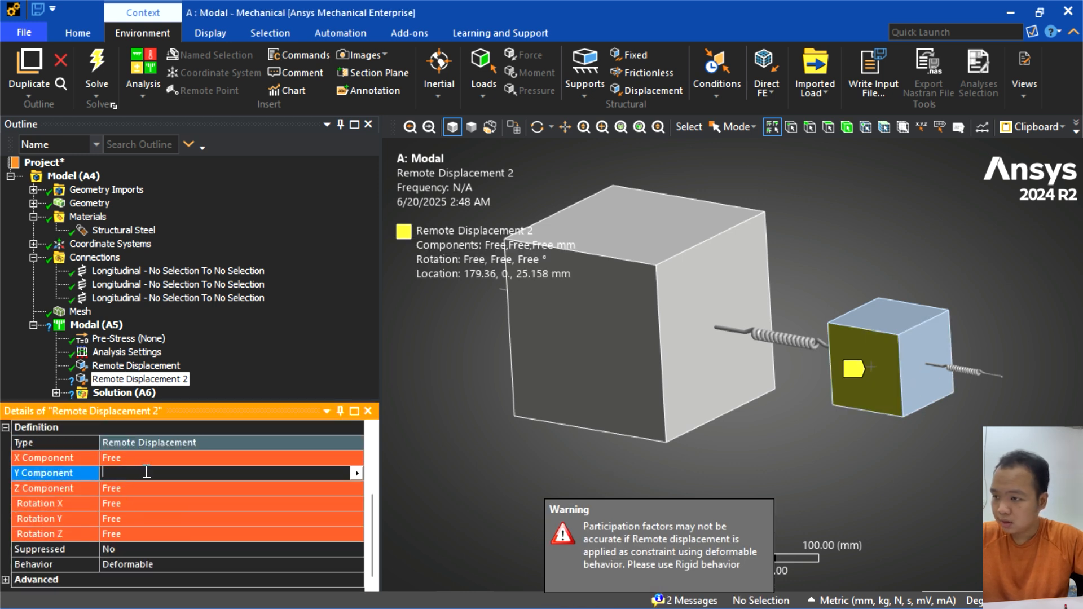
type("0")
key("Return")
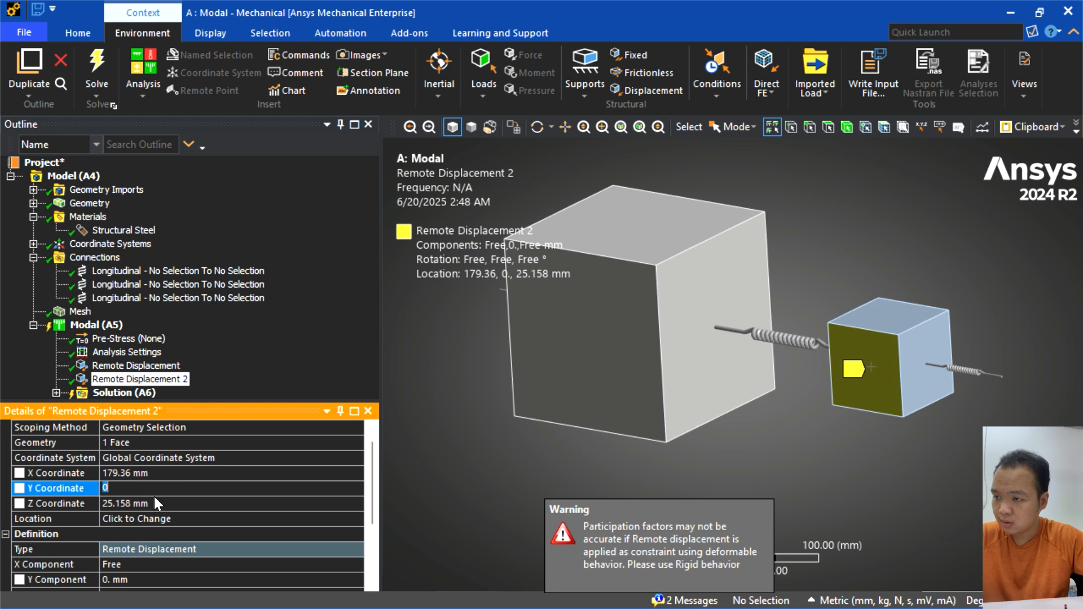
left_click(416, 484)
left_click(112, 489)
type("0.")
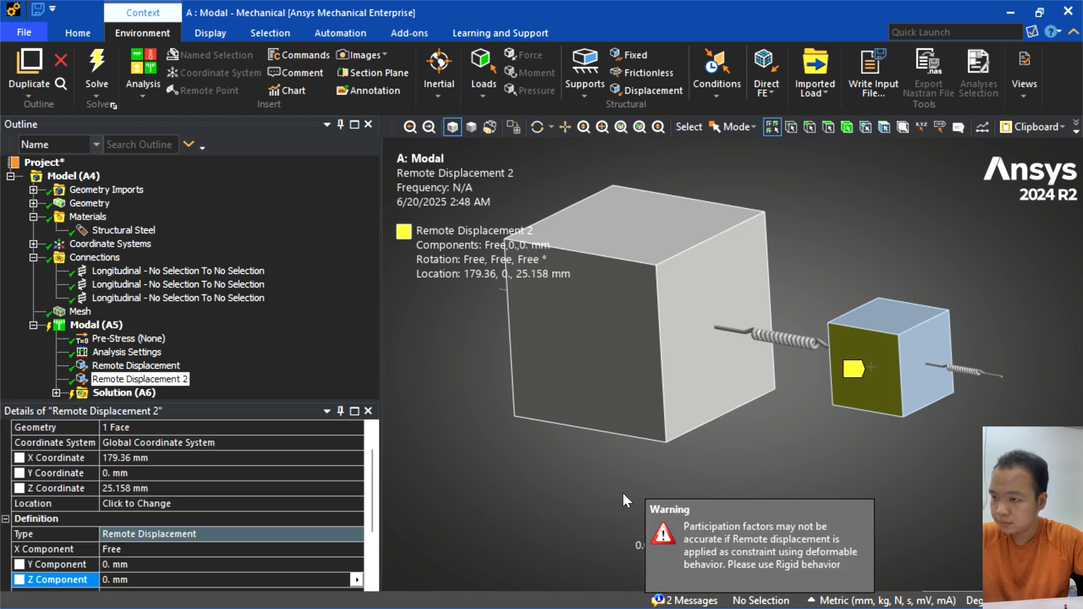
key("Return")
- Set Rotation X, Rotation Y and Rotation Z of the small cube's remote displacement to 0°
left_click(135, 504)
type("0")
key("Return")
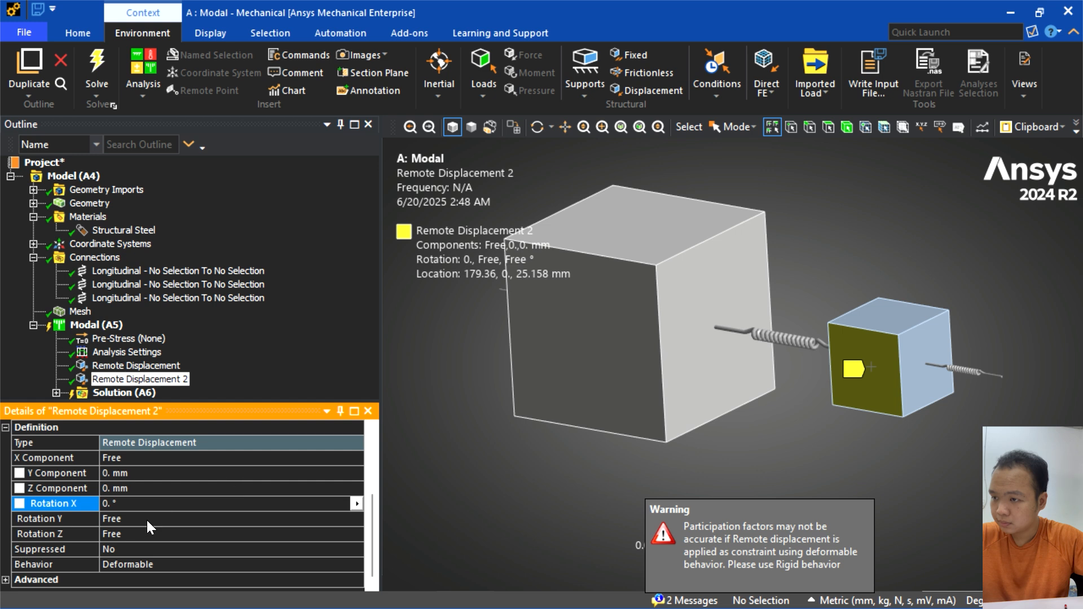
left_click(147, 519)
type("0")
key("Return")
left_click(141, 530)
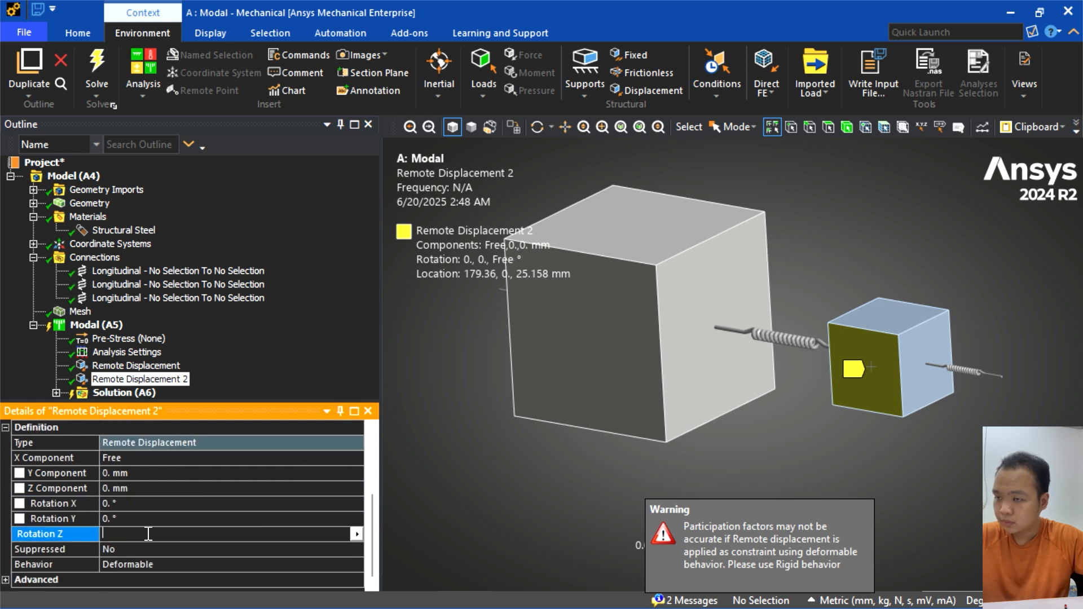
type("0")
key("Return")
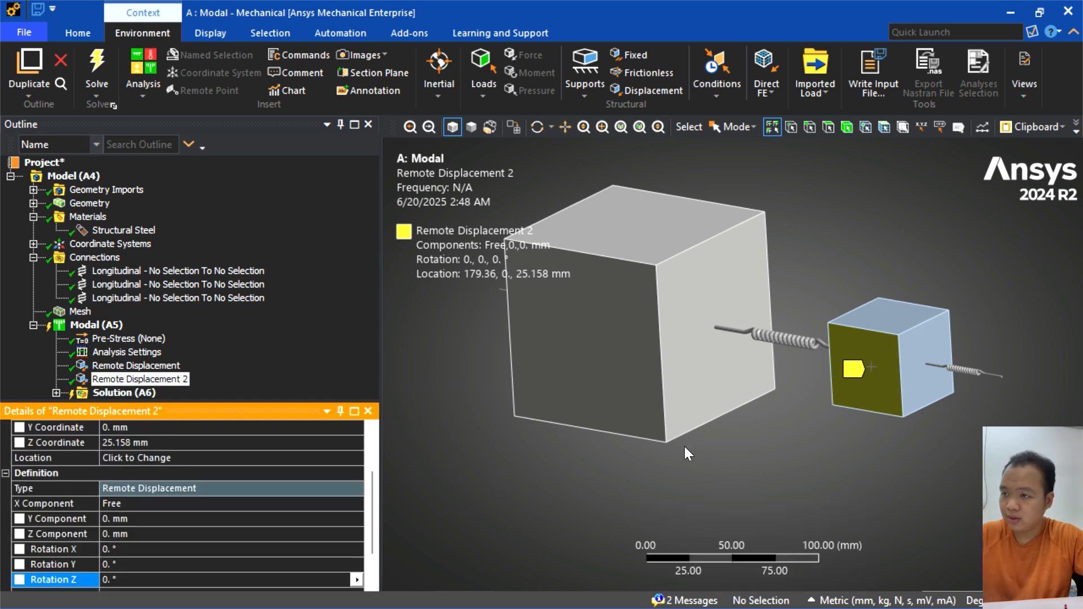
- Solve the modal analysis with both remote displacements applied
scroll(486, 378, "up", 1)
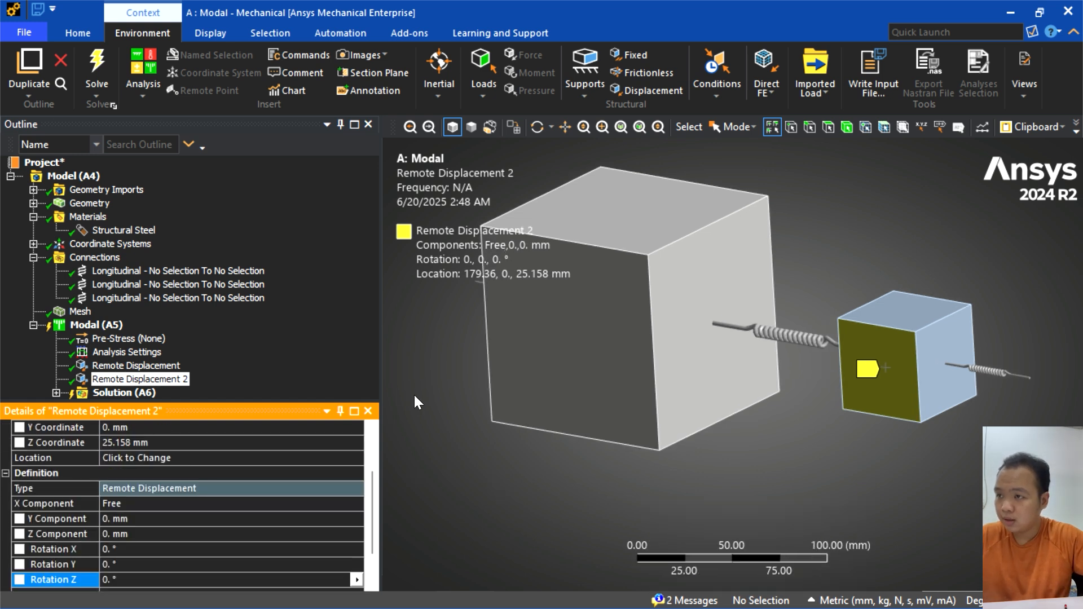
right_click(77, 326)
left_click(177, 354)
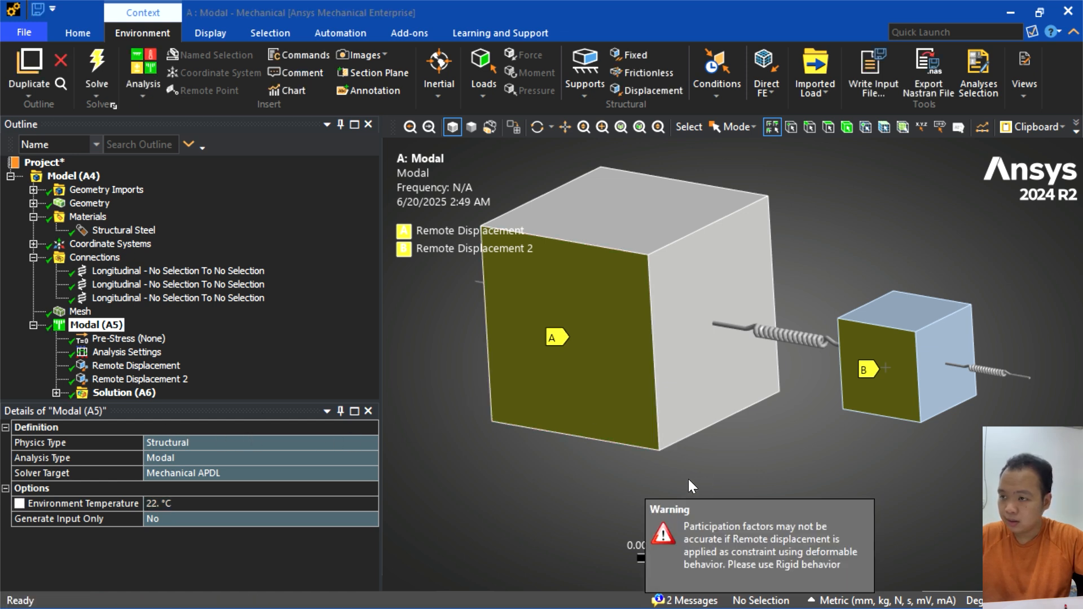
- Insert a Total Deformation result for mode 1 on all bodies under the solution and retrieve it
left_click(85, 393)
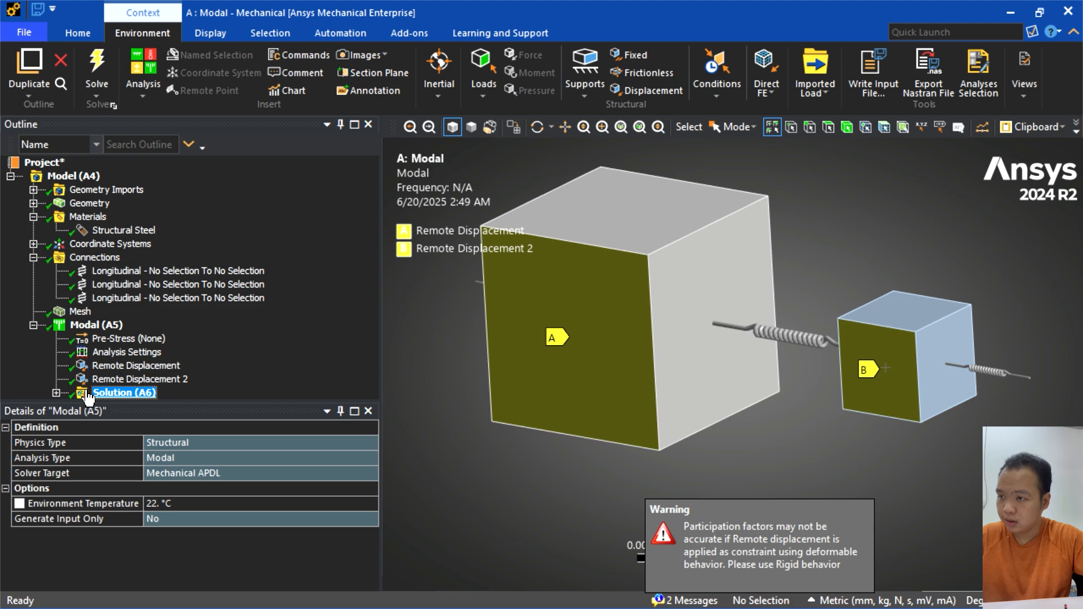
left_click(147, 393)
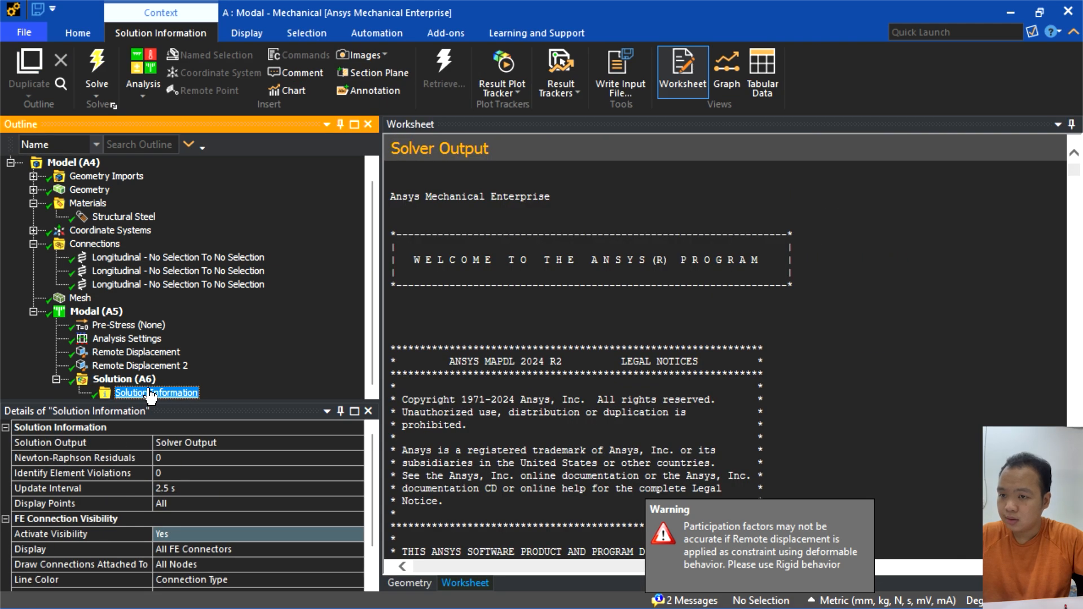
scroll(477, 421, "down", 20)
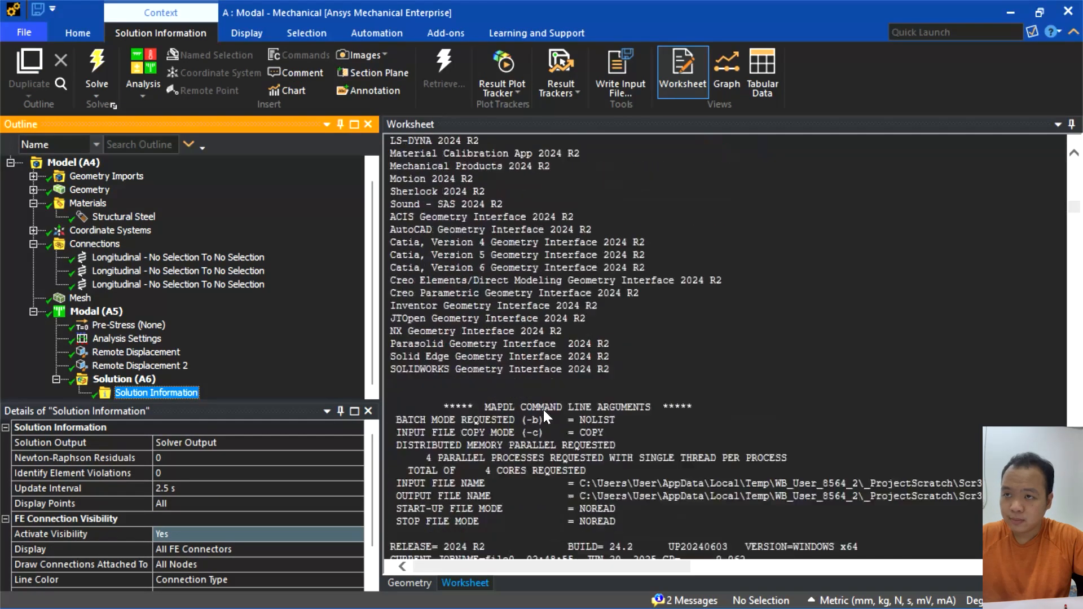
scroll(556, 395, "down", 20)
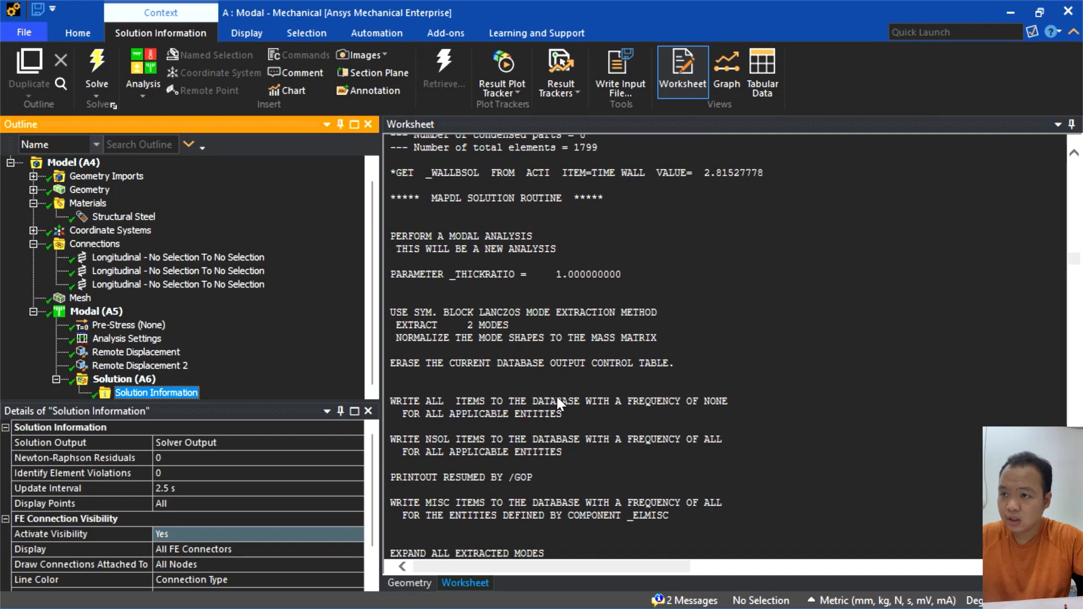
scroll(552, 389, "up", 10)
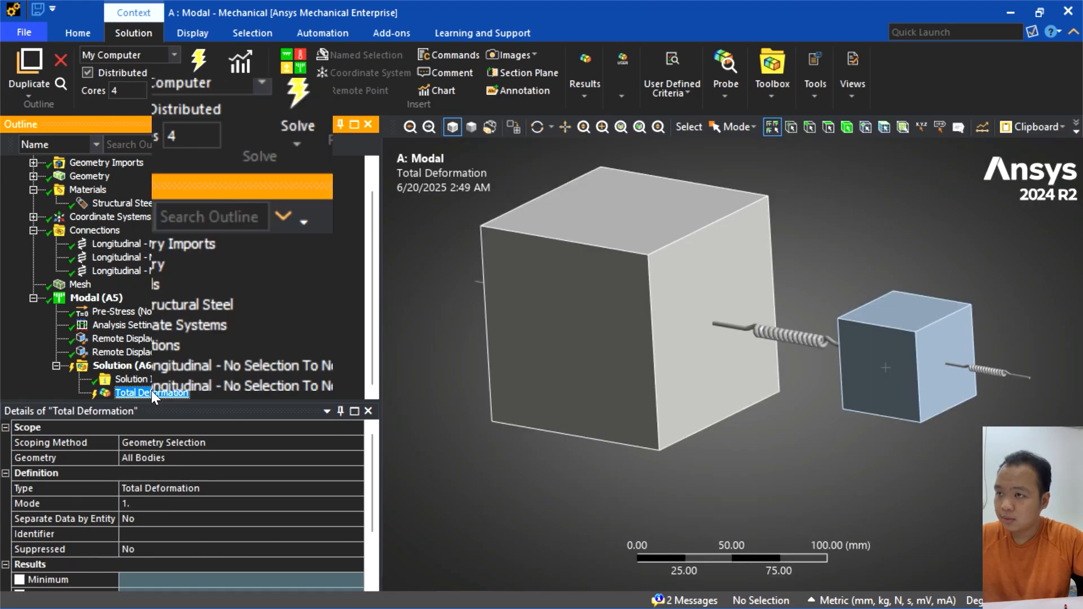
right_click(151, 391)
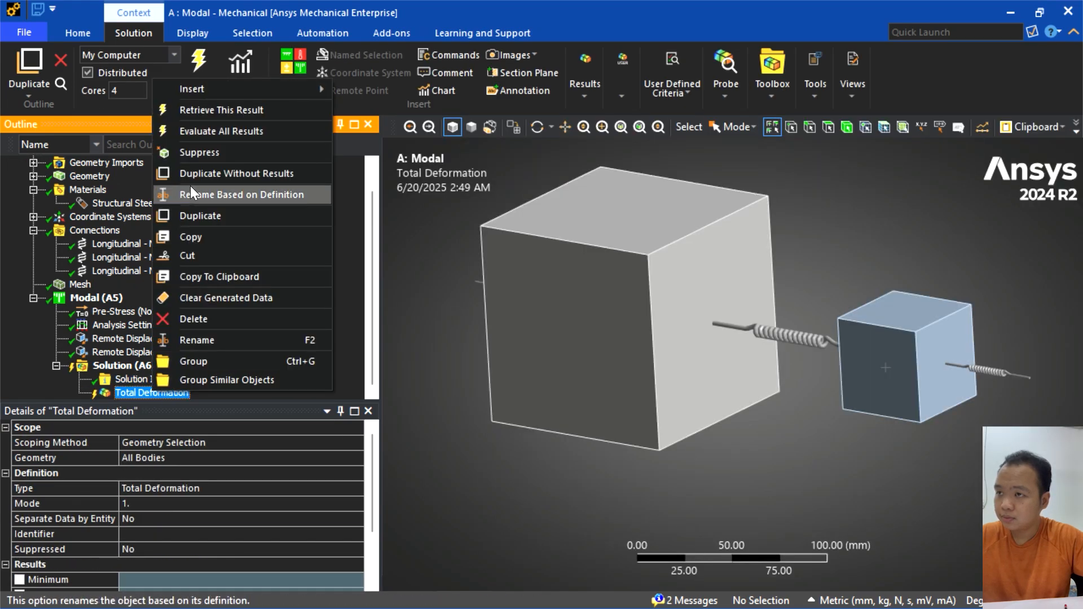
left_click(197, 110)
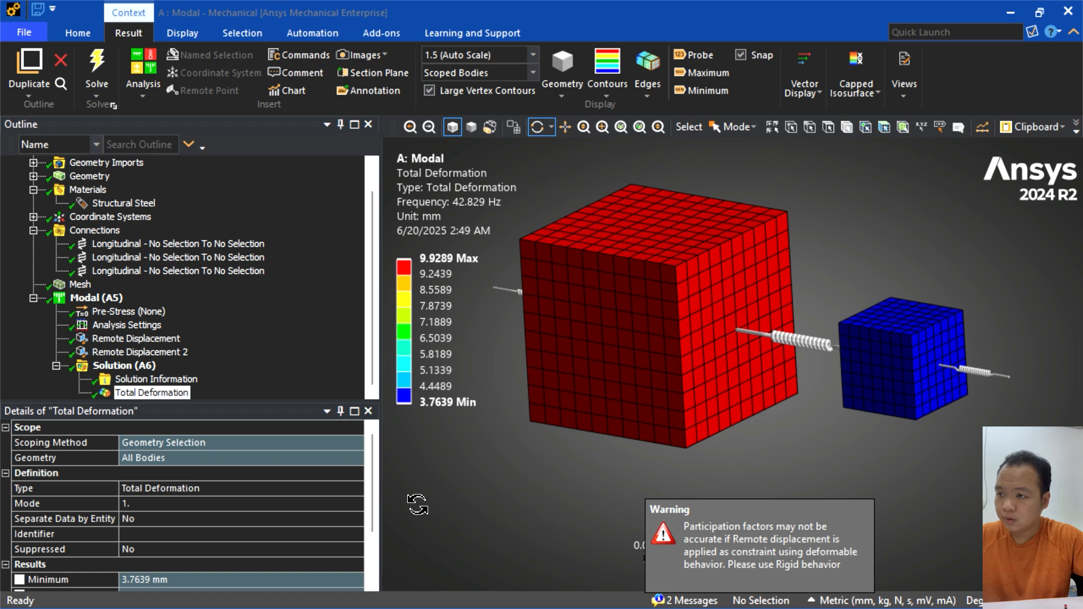
right_click(165, 393)
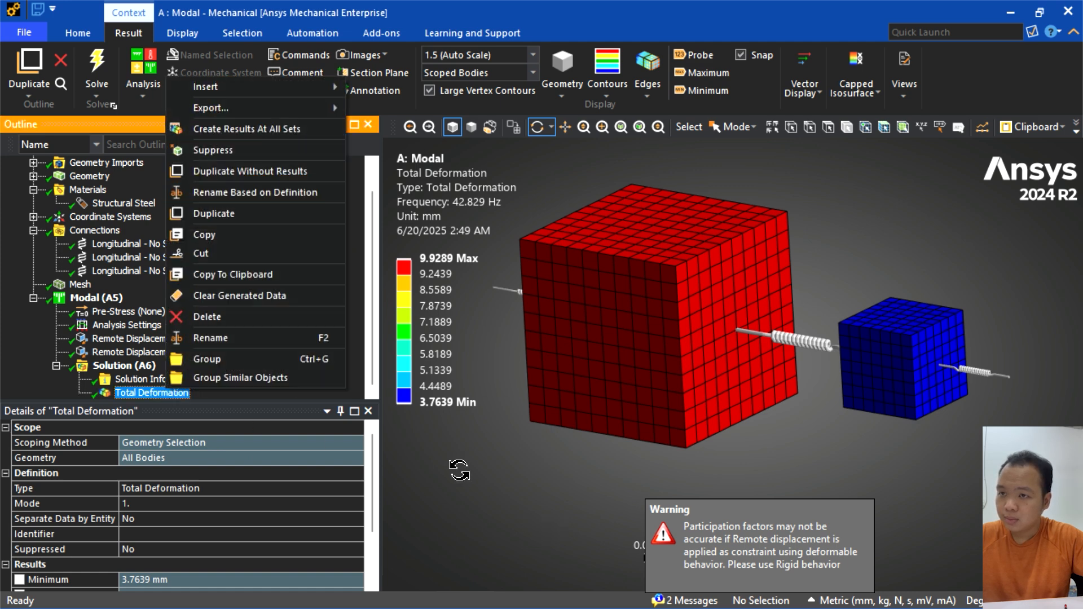
left_click(457, 476)
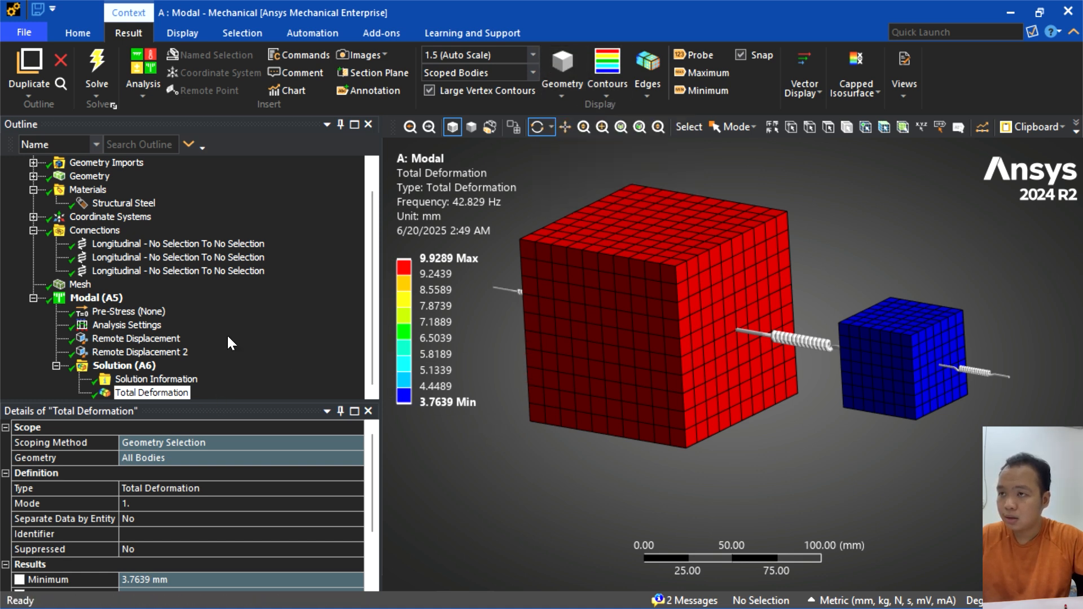
left_click(816, 95)
left_click(373, 34)
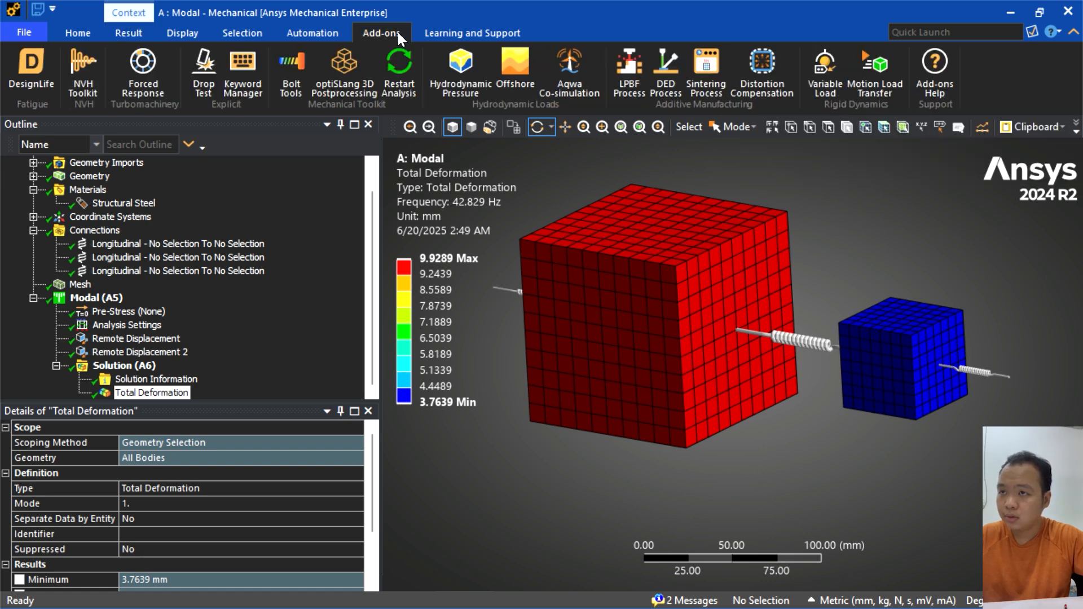
left_click(254, 31)
left_click(178, 35)
left_click(128, 34)
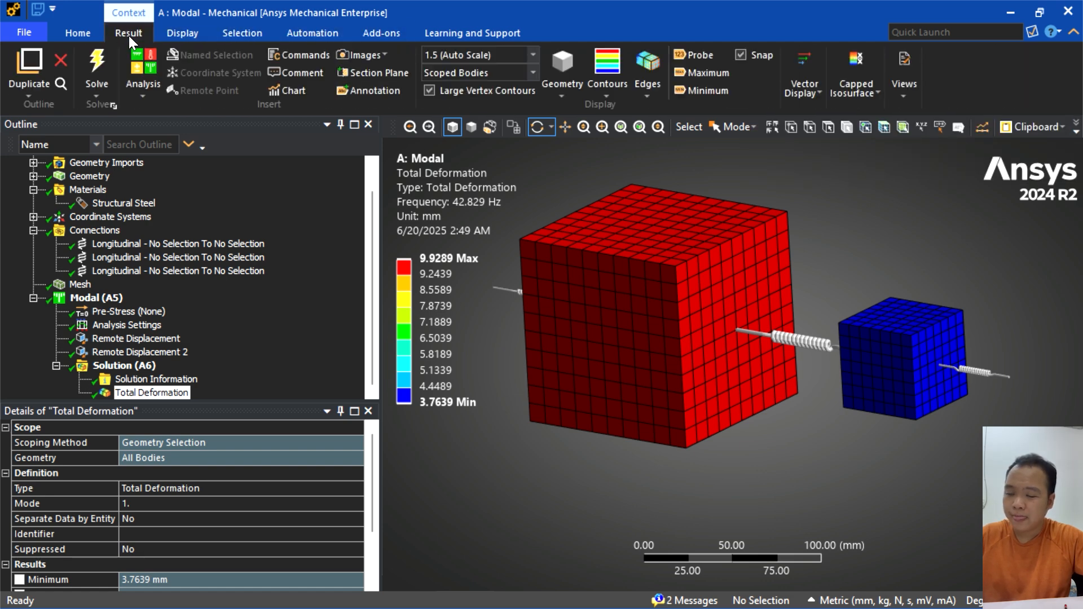